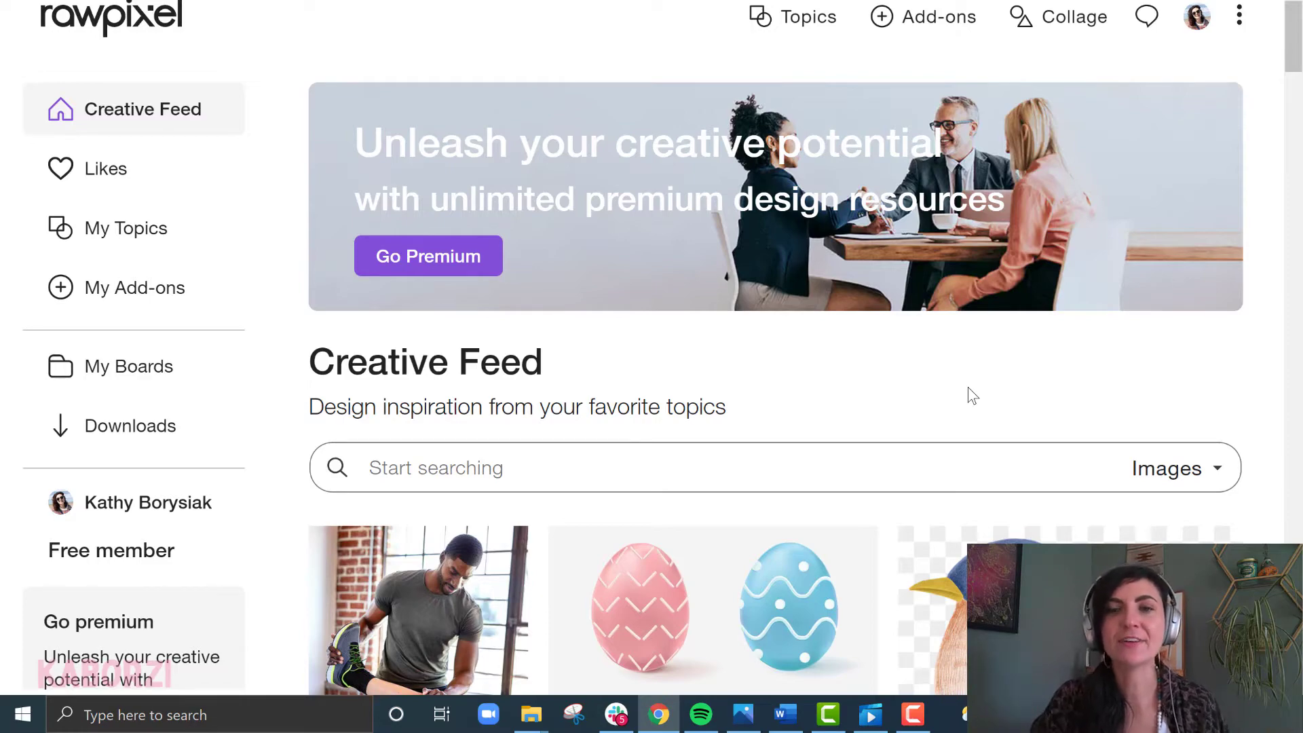
scroll(668, 366, down, 5)
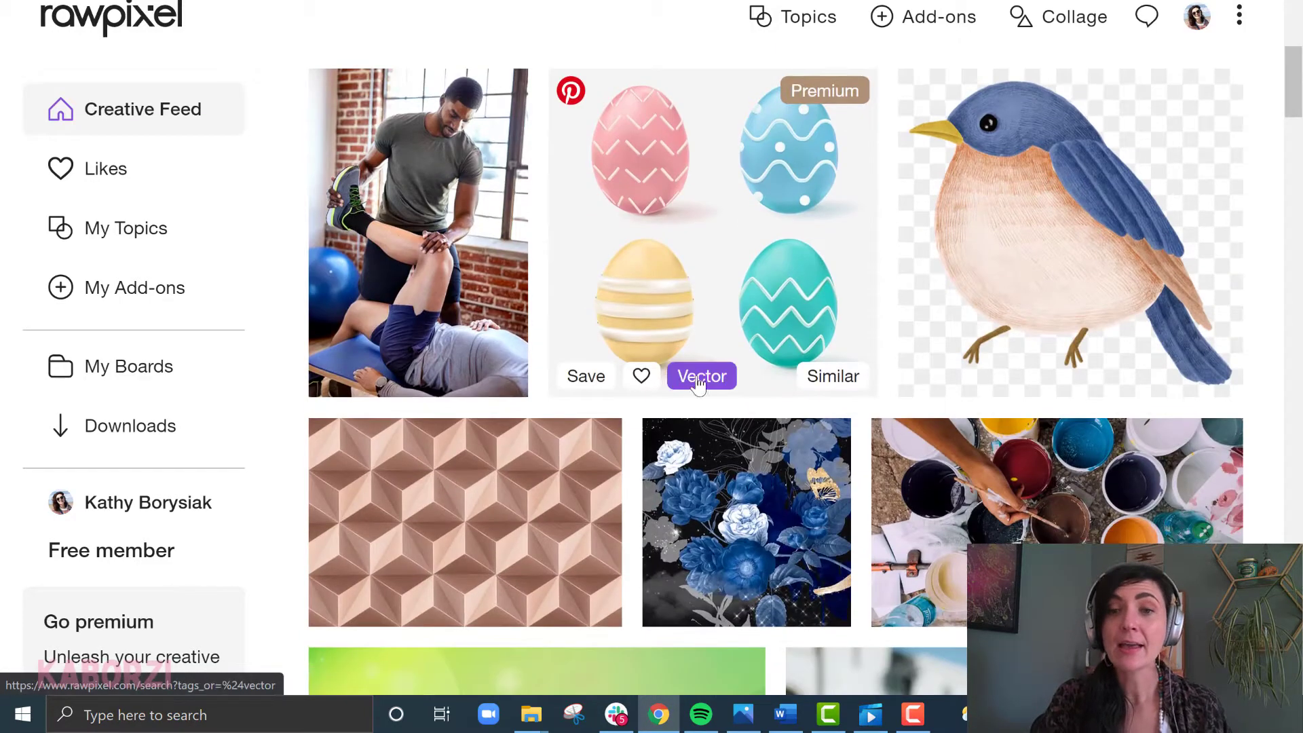
scroll(720, 392, up, 6)
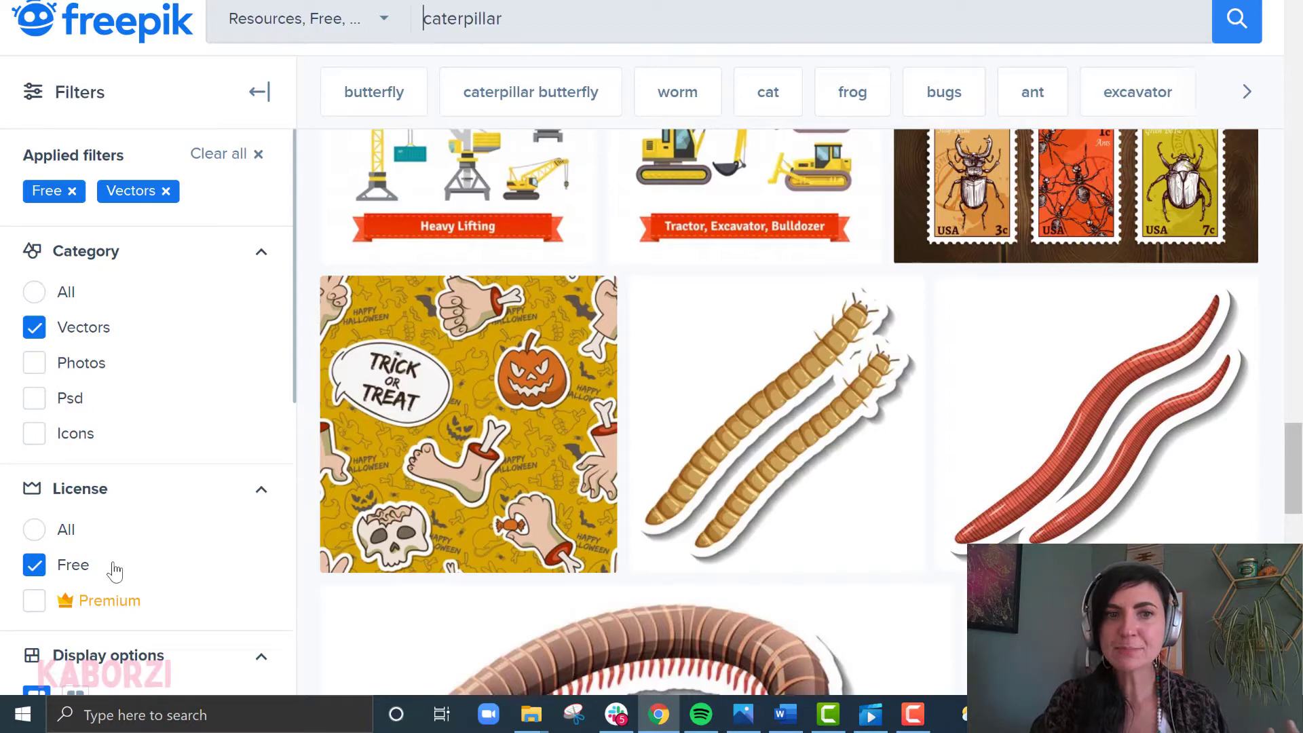
Look through Freepik's free caterpillar vectors and preview the set of wild animal illustrations
scroll(931, 349, down, 5)
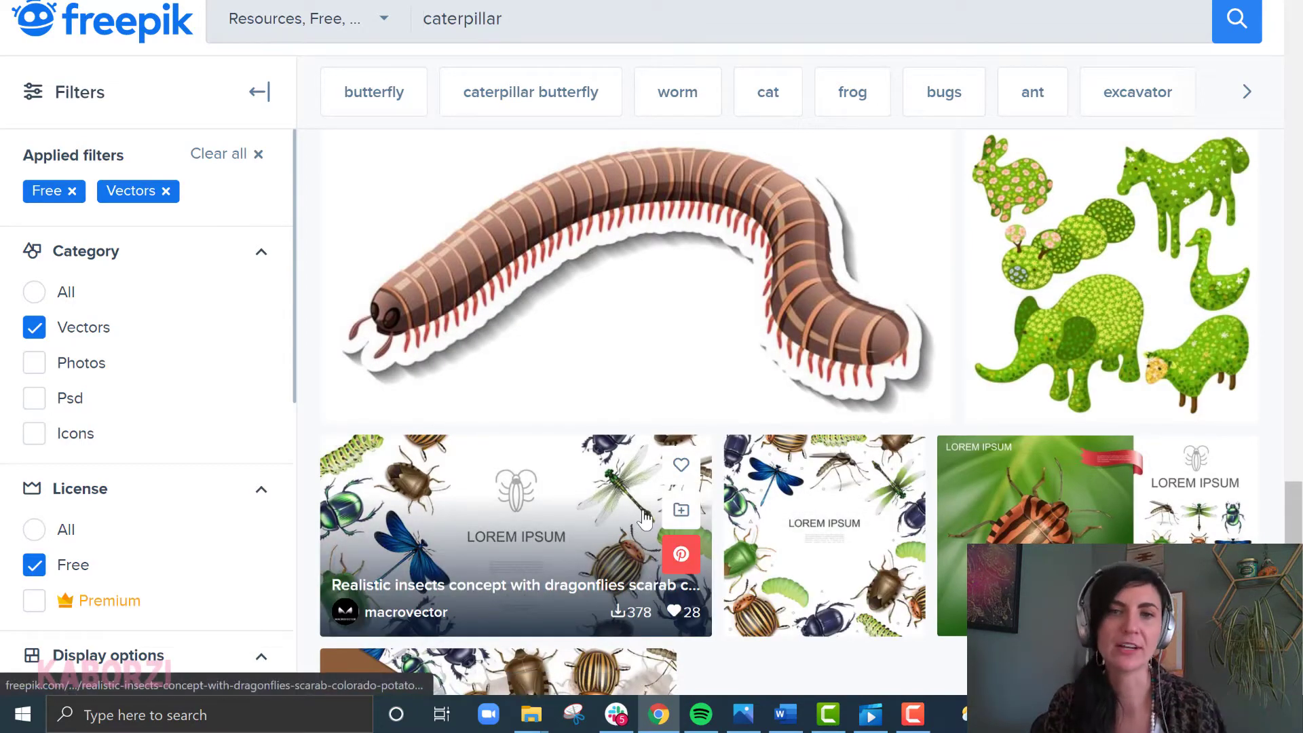
scroll(643, 518, up, 15)
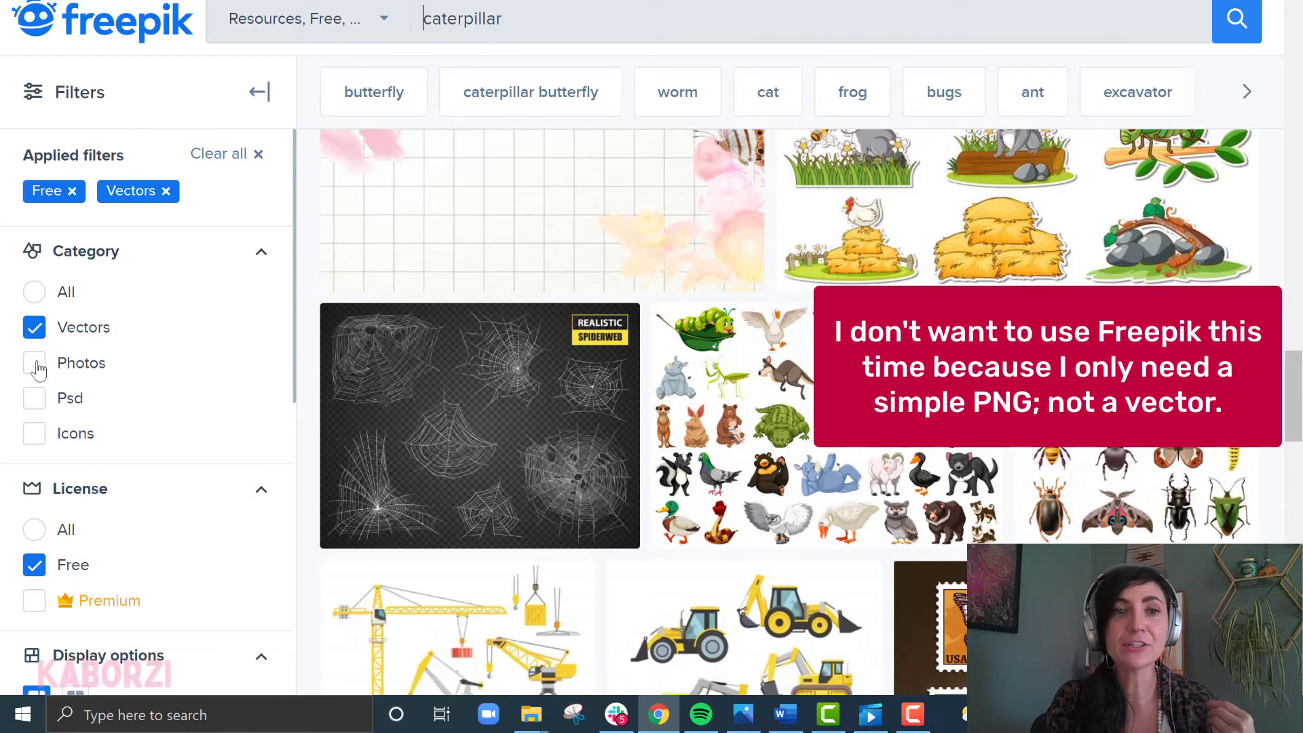
click(733, 434)
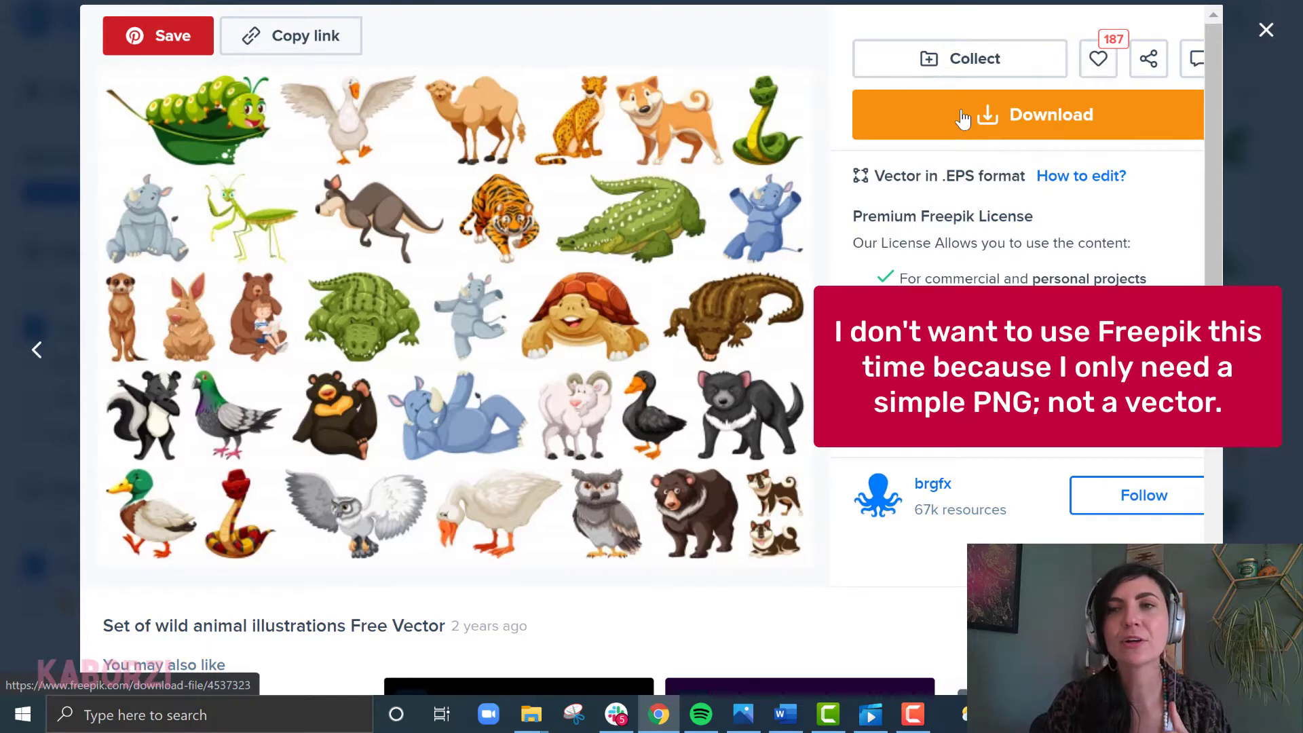
click(1266, 51)
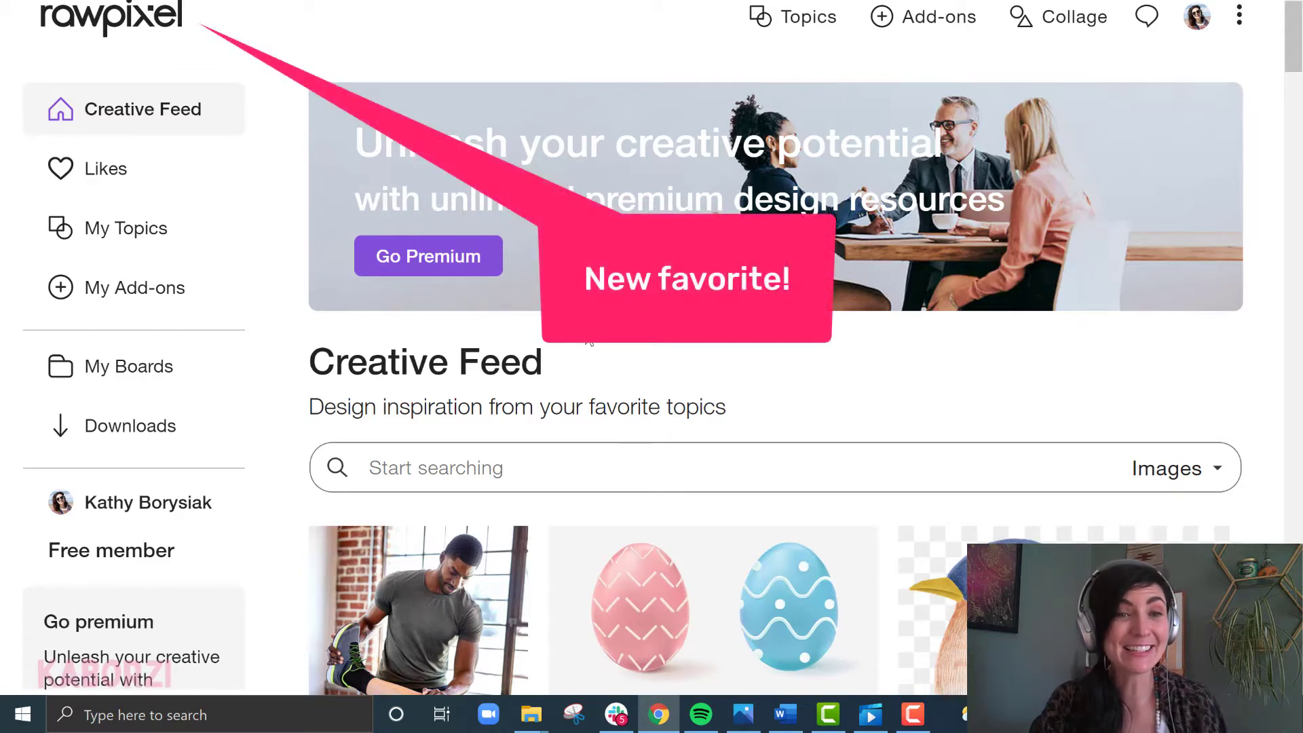
Search rawpixel's images for "caterpillar" from the Creative Feed
scroll(588, 342, down, 3)
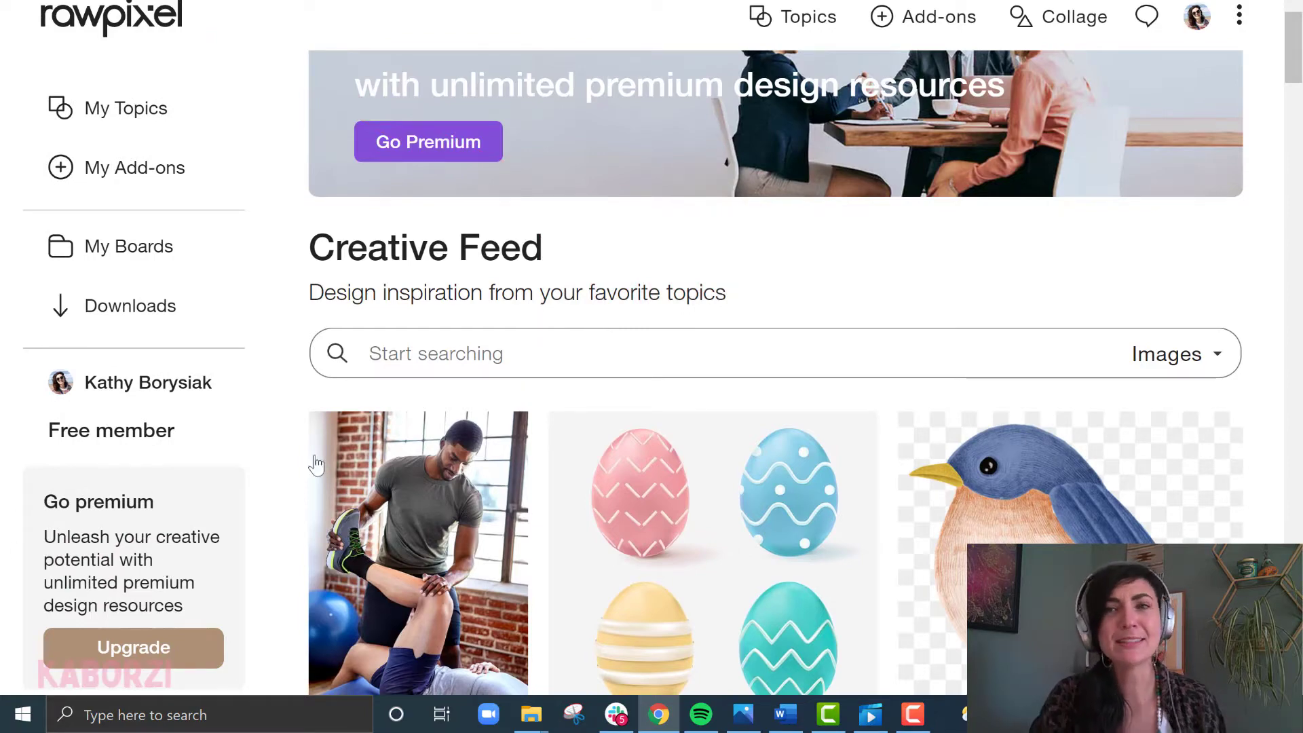
scroll(975, 436, down, 10)
scroll(974, 436, up, 9)
click(638, 242)
text(caterpillar)
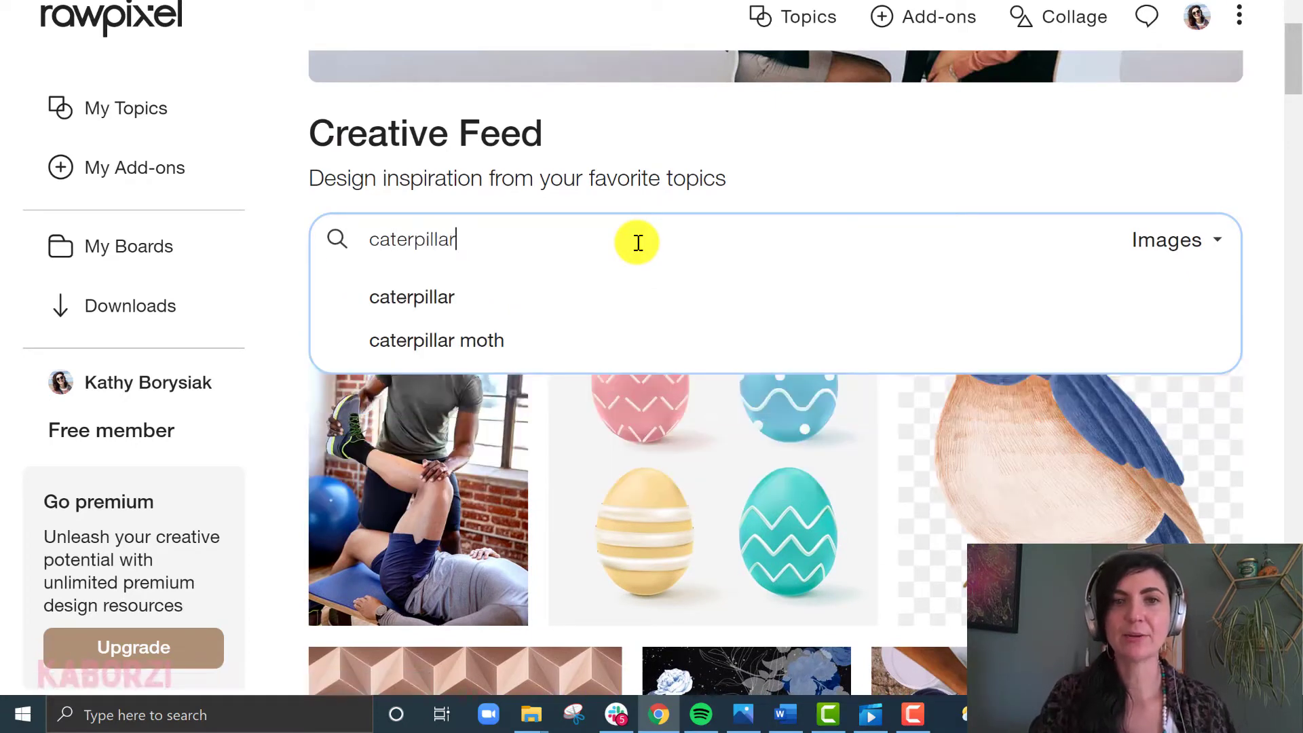
key(Return)
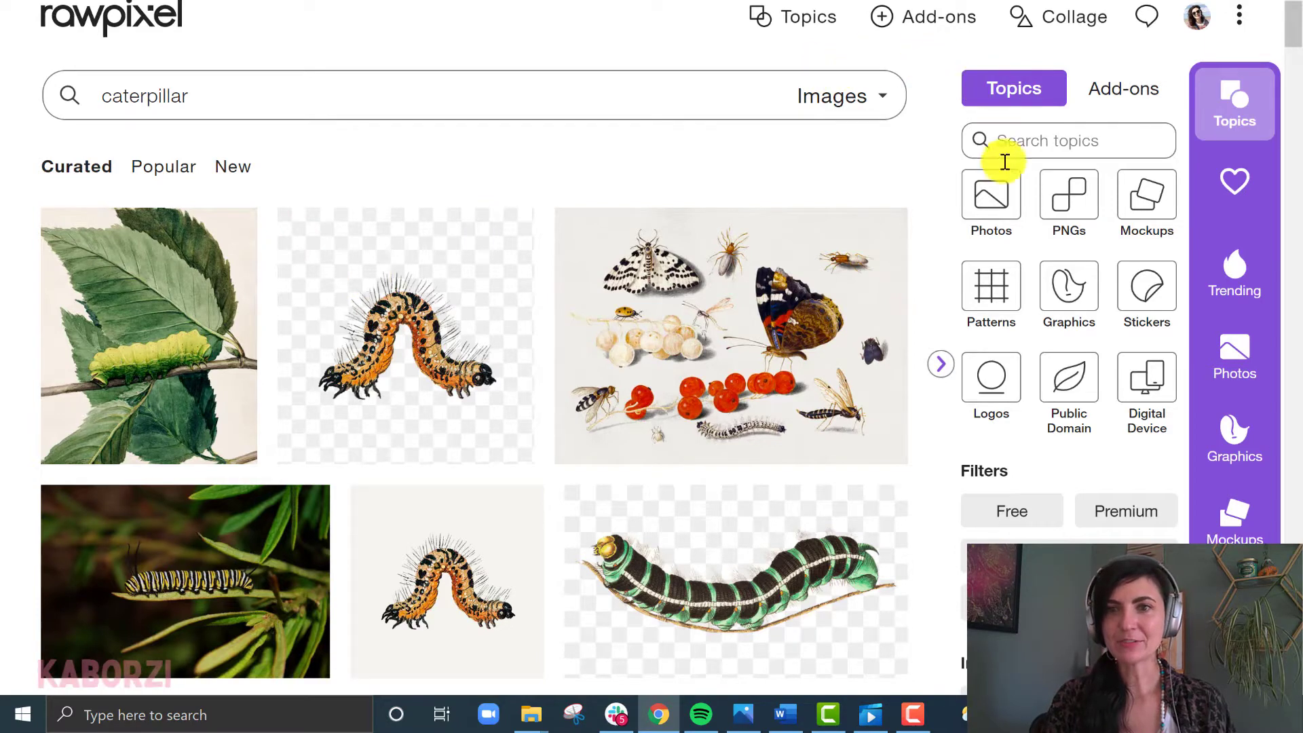
Restrict the rawpixel images to the PNGs topic and search within it for "caterpillar"
click(1072, 212)
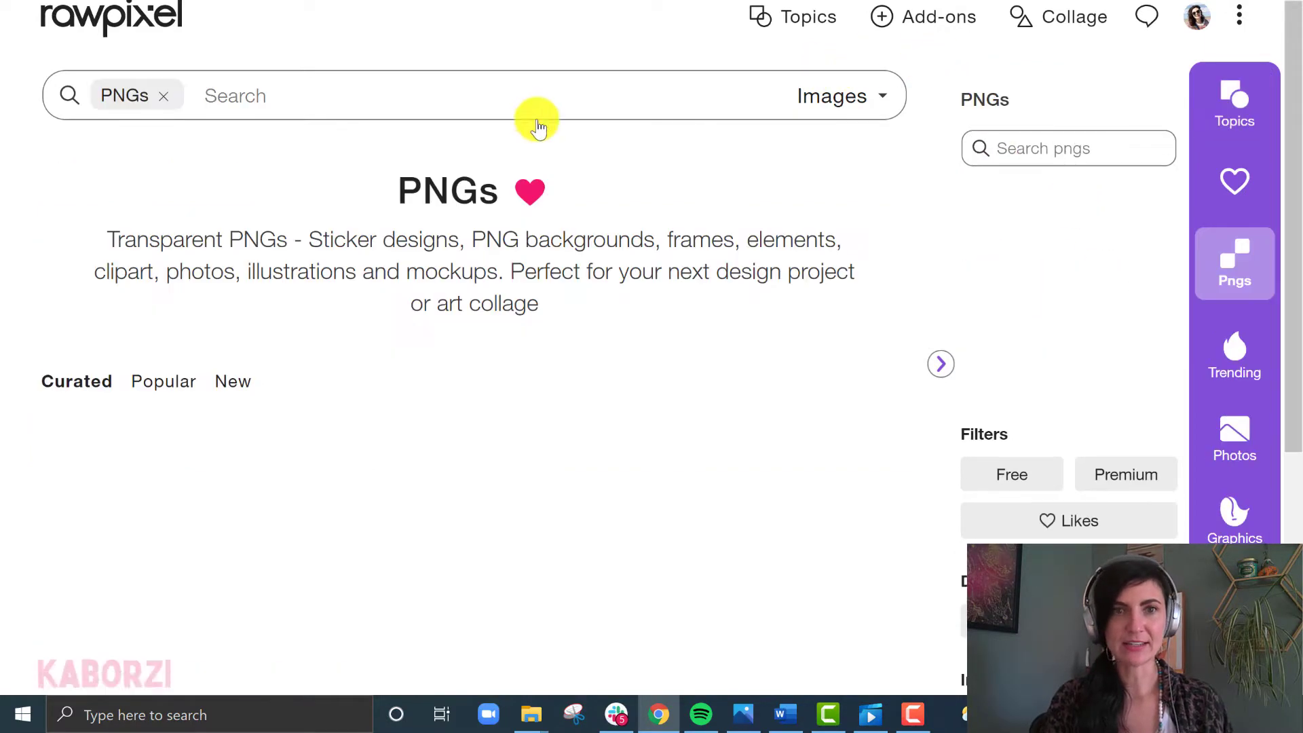
click(494, 95)
text(caterpillar)
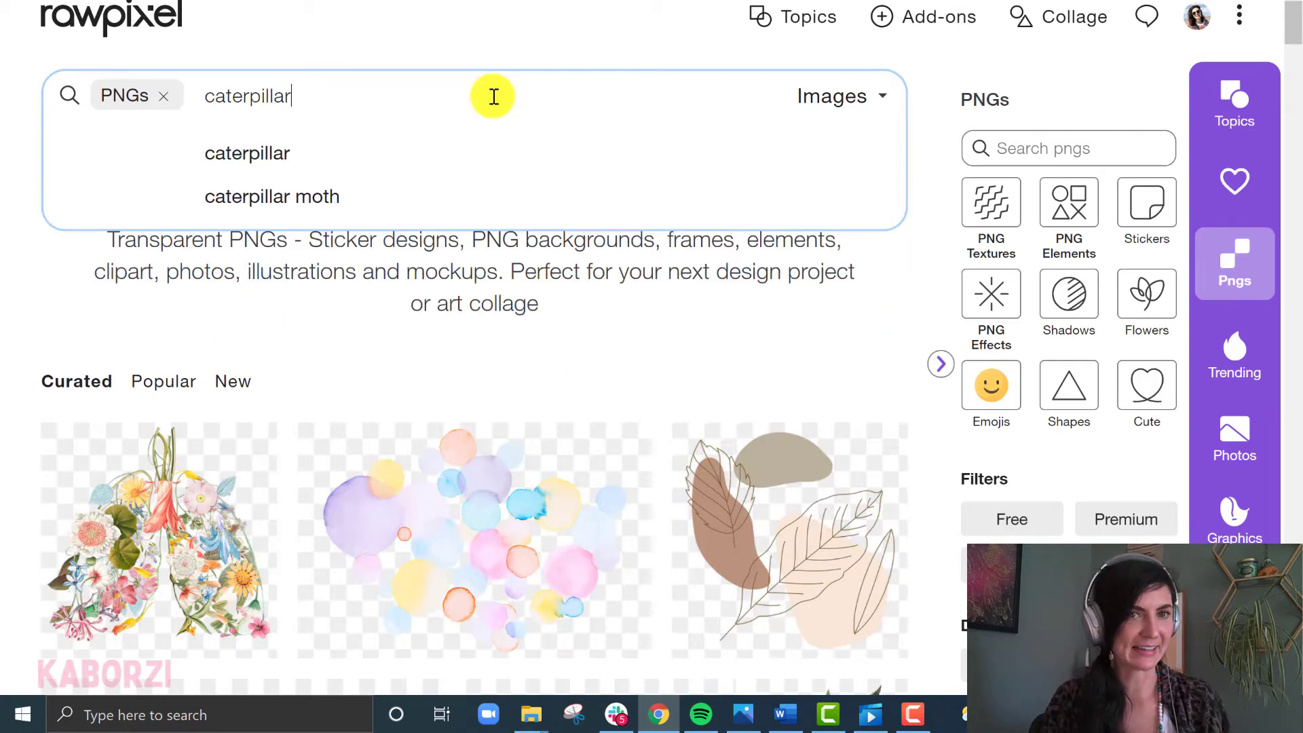
click(445, 150)
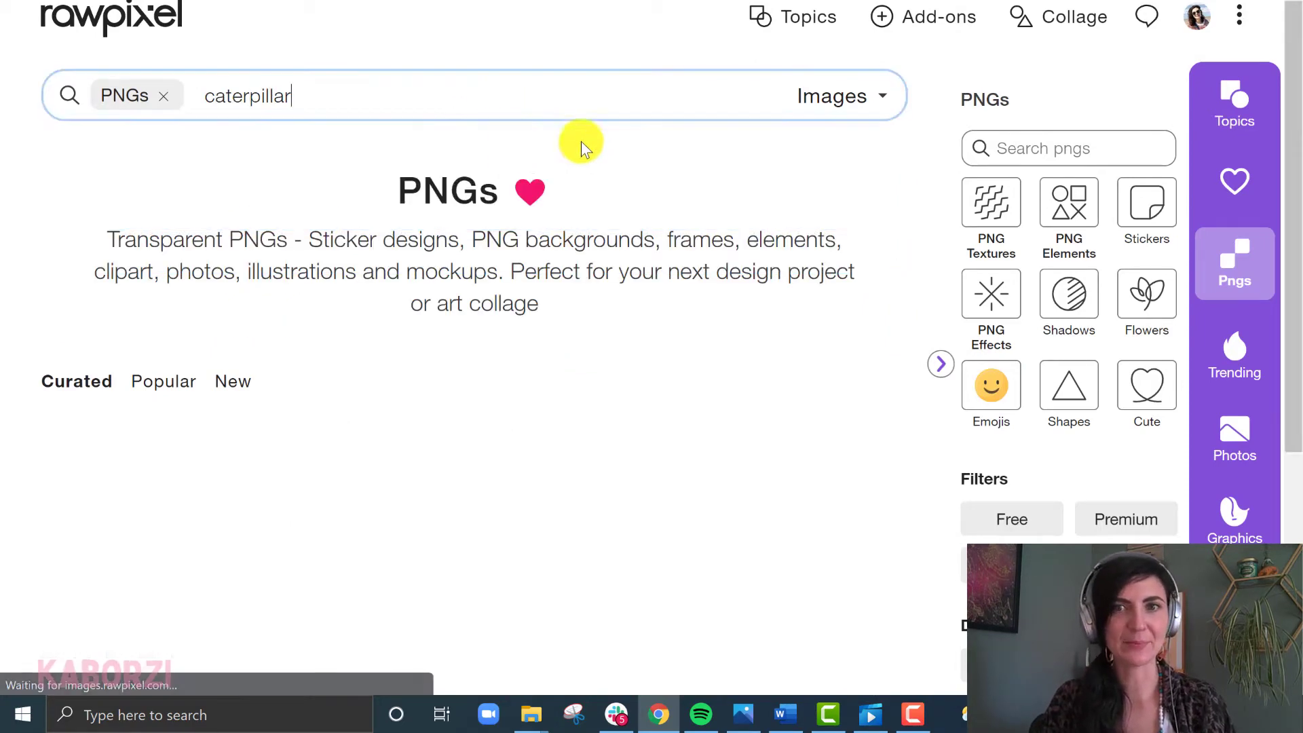
Look through the caterpillar PNG results and open the green caterpillar vintage drawing
scroll(807, 245, down, 2)
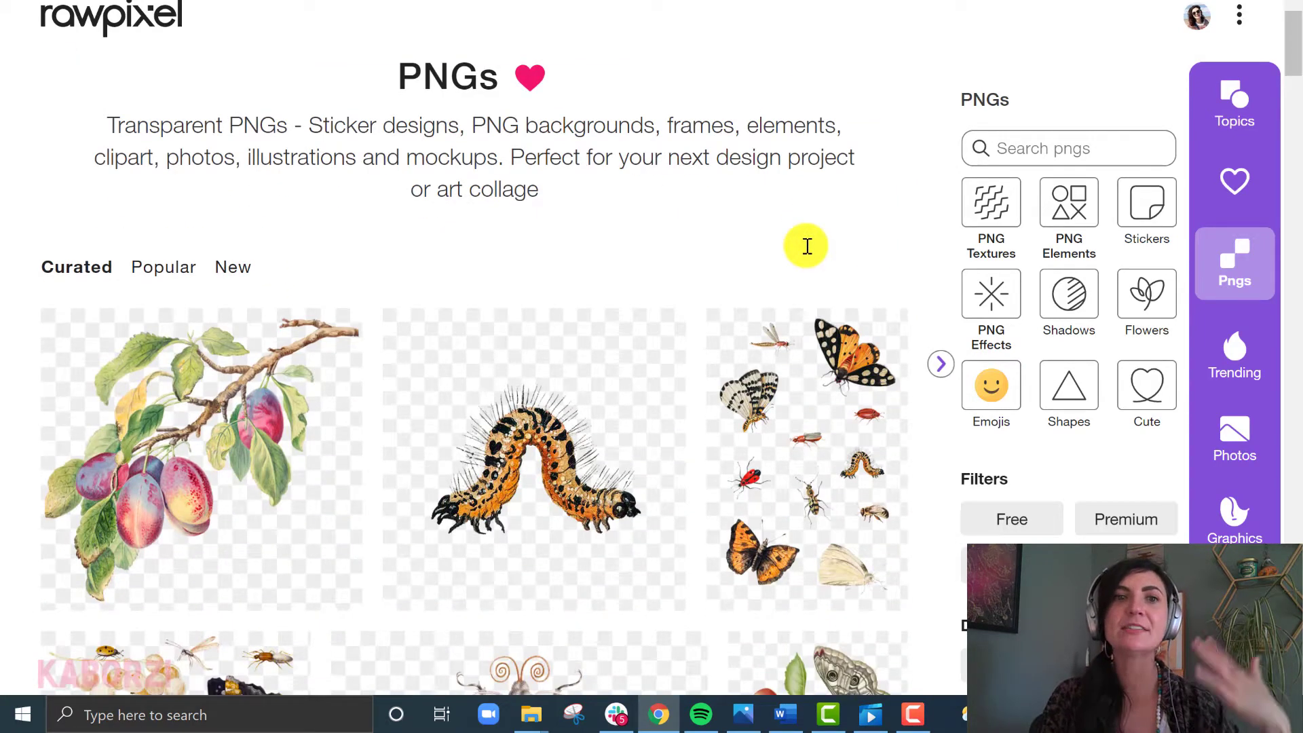
scroll(807, 245, down, 7)
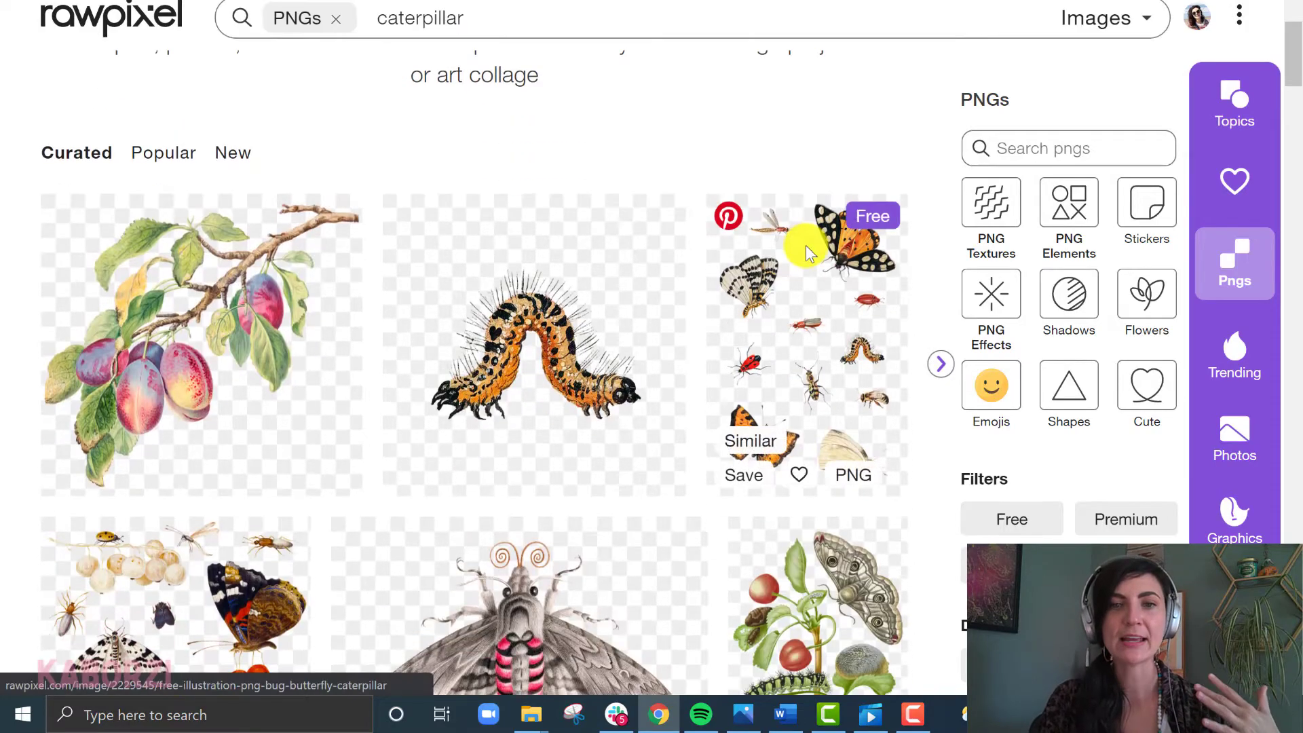
scroll(804, 250, down, 13)
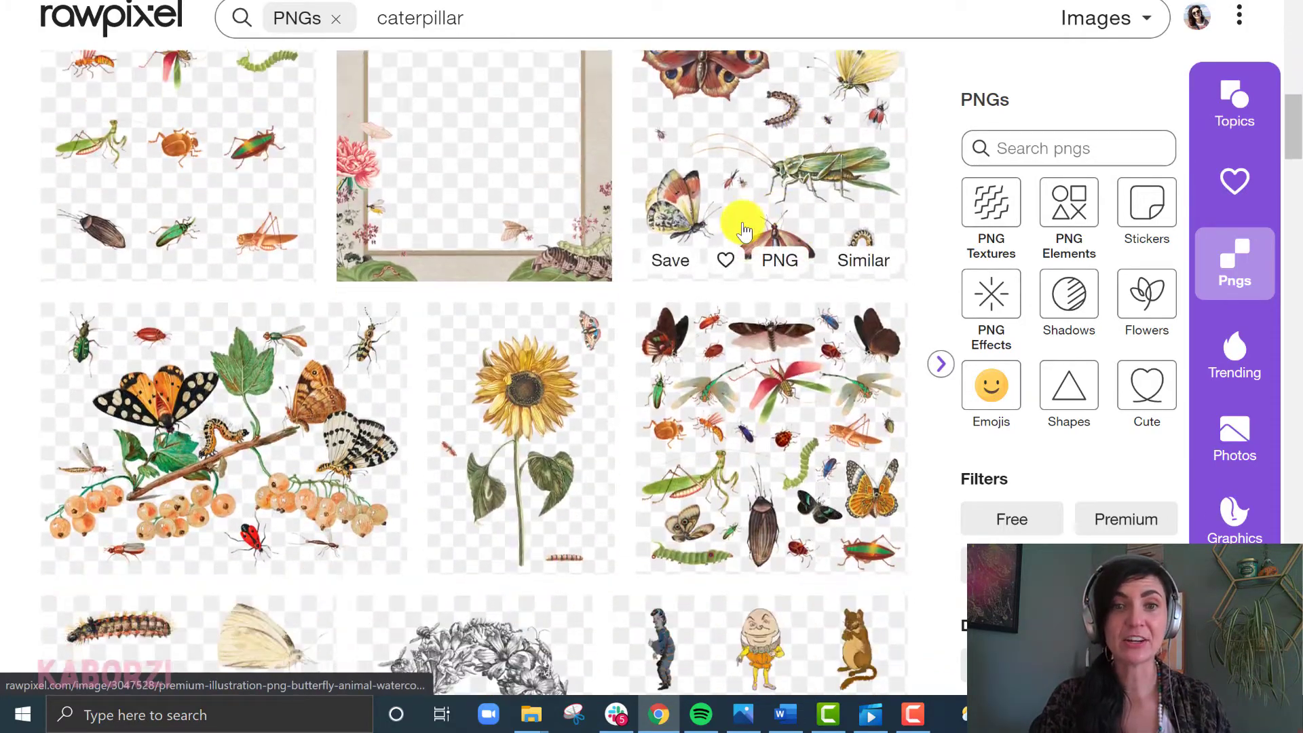
scroll(735, 236, down, 12)
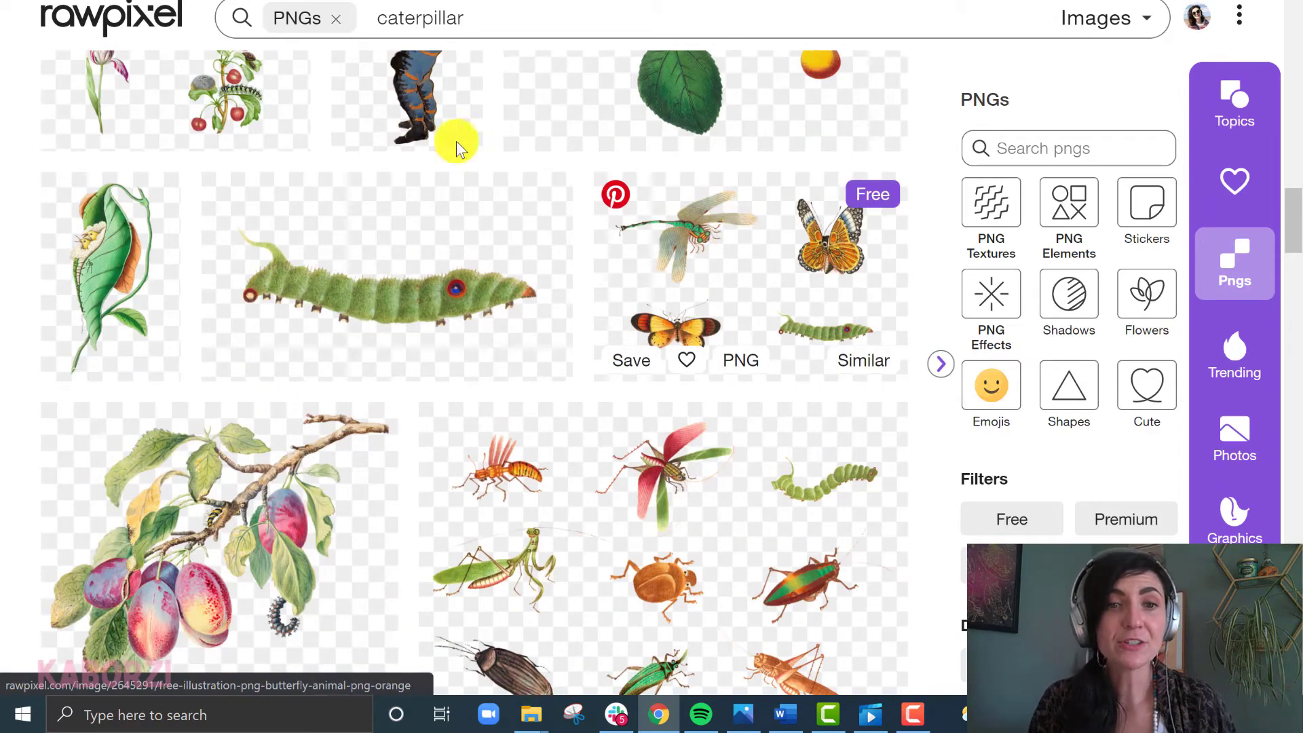
click(424, 128)
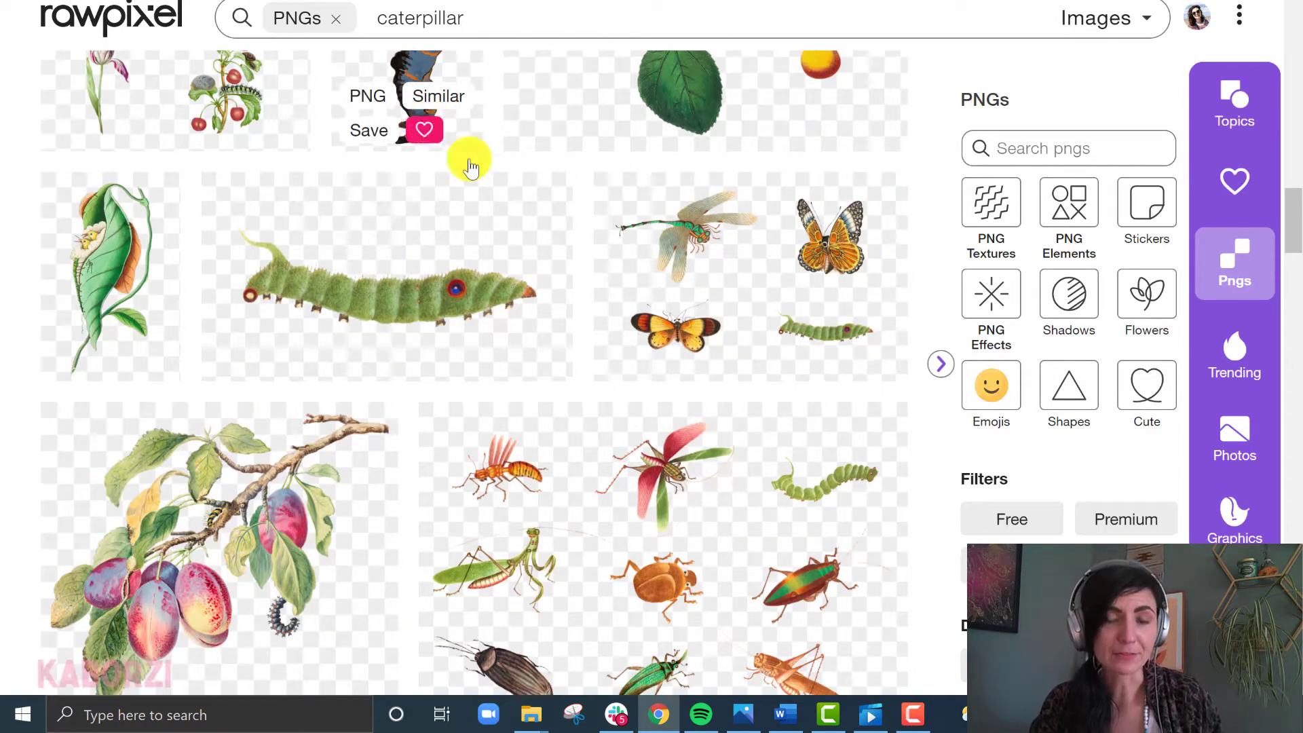
click(498, 276)
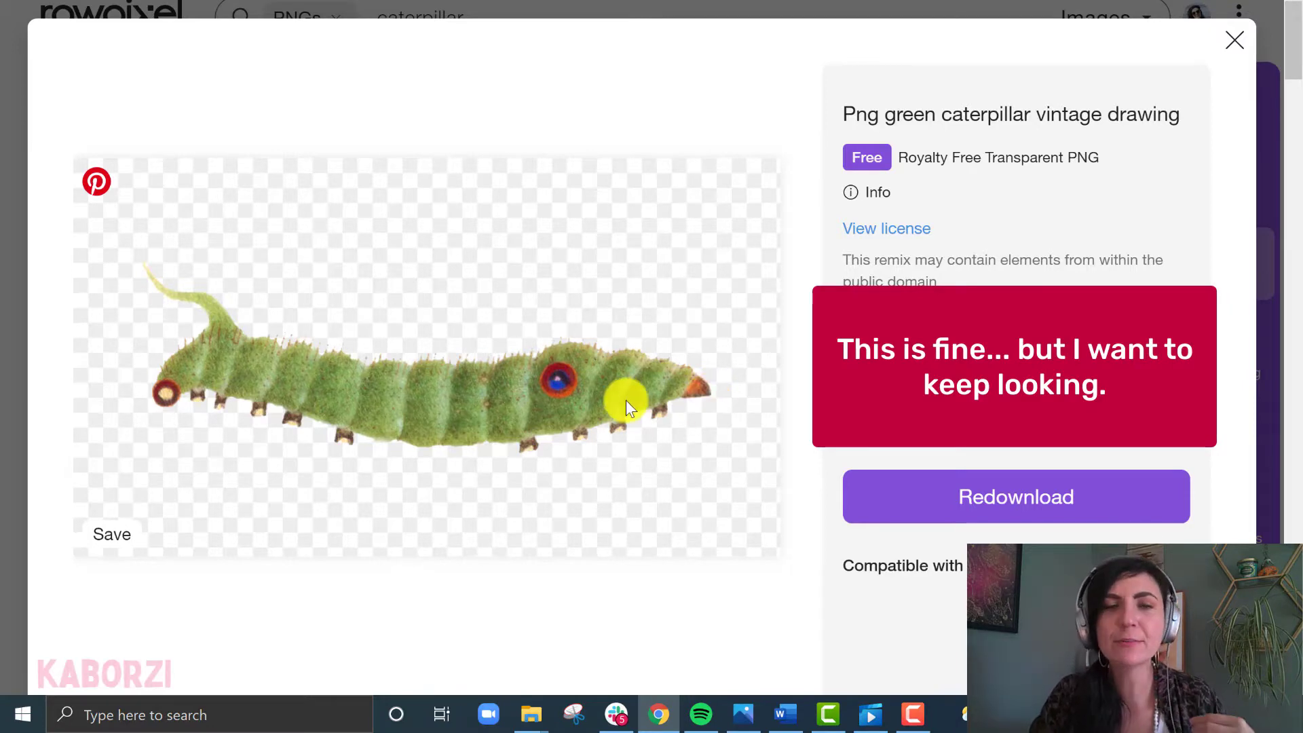
Examine the green caterpillar drawing's preview page and return to the search results
scroll(600, 345, down, 2)
scroll(593, 361, up, 2)
scroll(600, 363, down, 10)
scroll(798, 282, up, 10)
click(1234, 8)
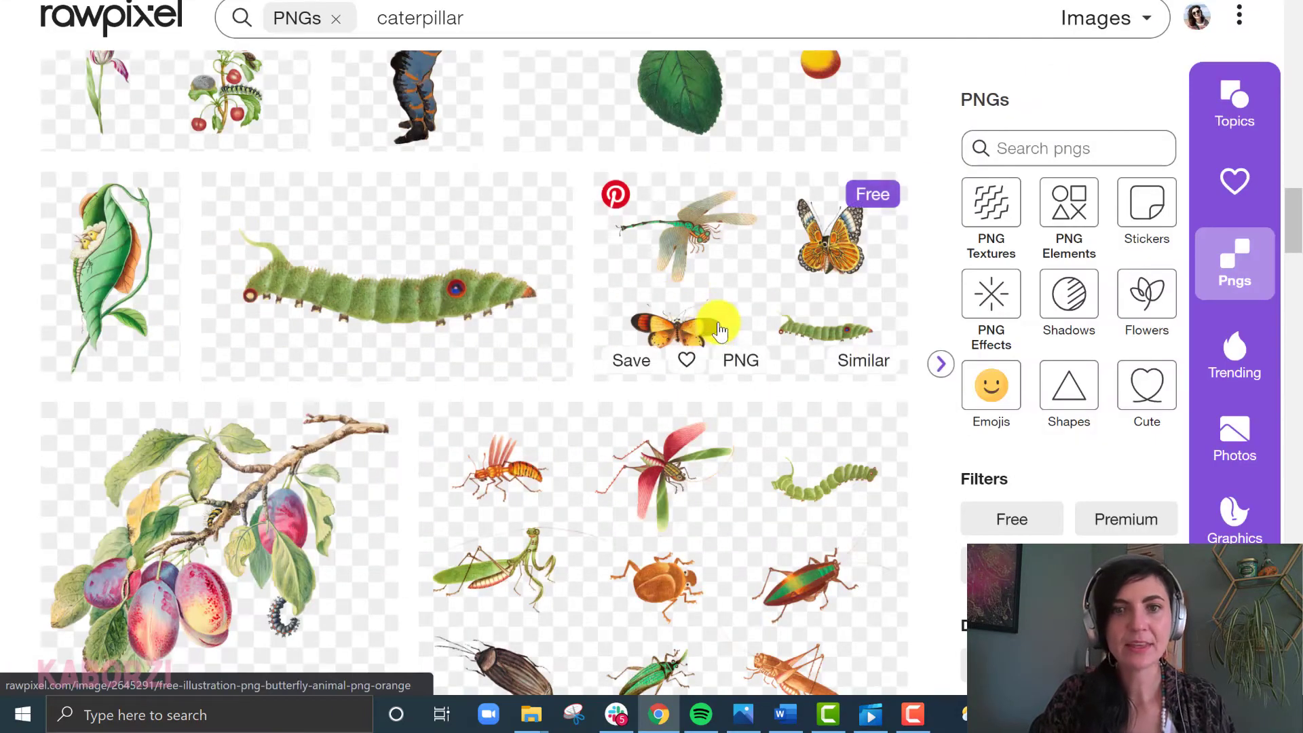
Browse the caterpillar PNG results for a more suitable caterpillar illustration
scroll(725, 339, up, 15)
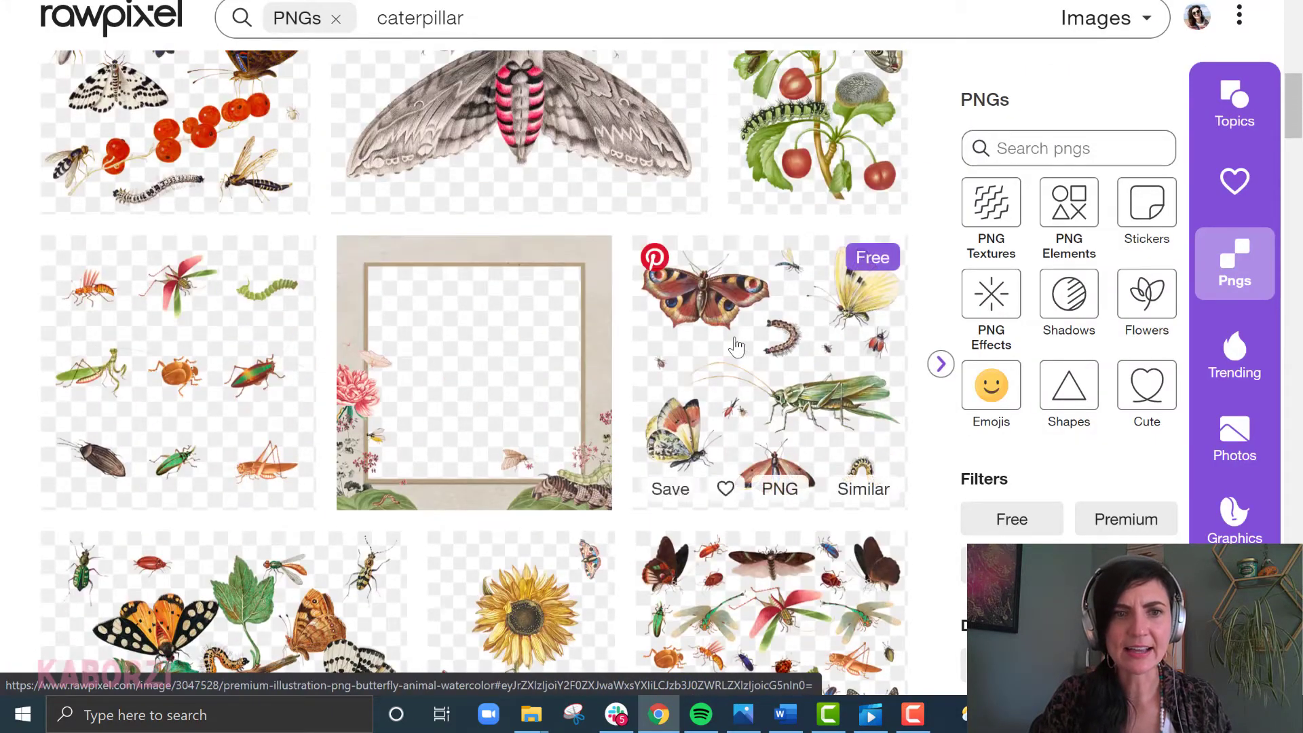
scroll(736, 346, up, 10)
scroll(736, 342, down, 6)
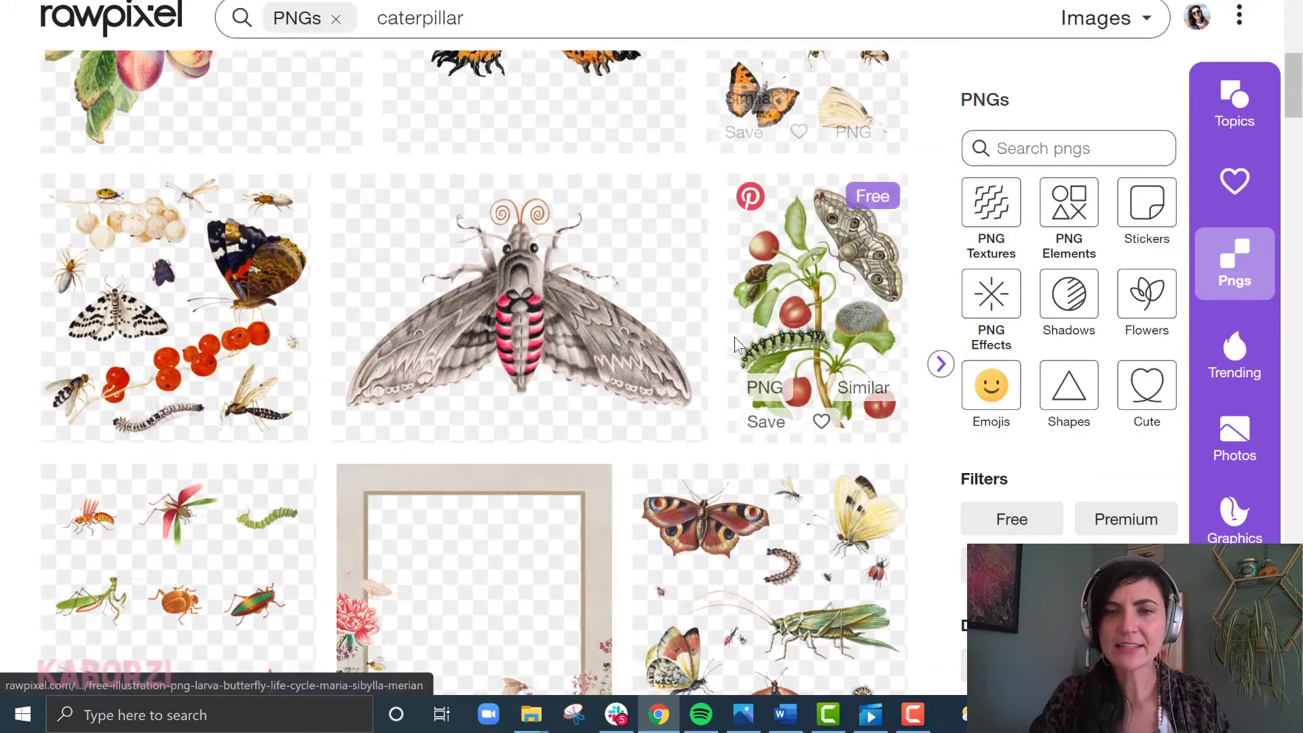
scroll(734, 337, down, 10)
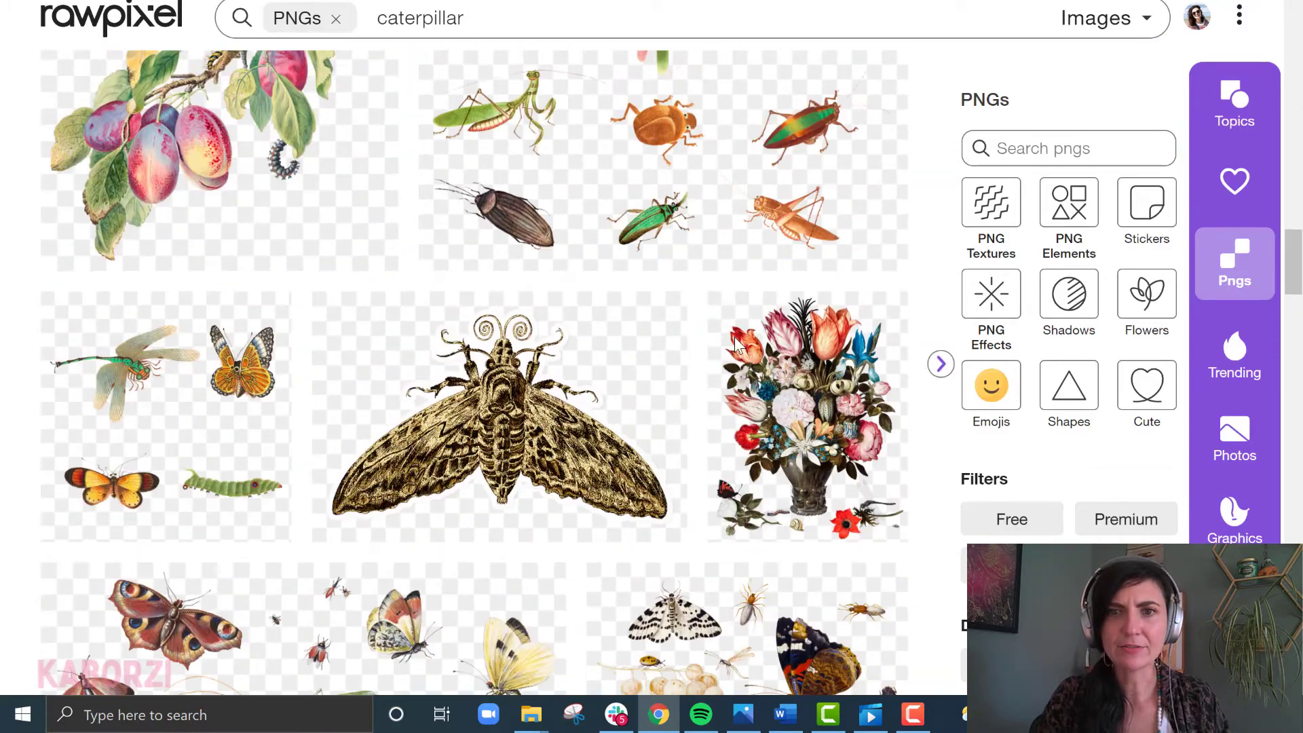
scroll(597, 204, down, 5)
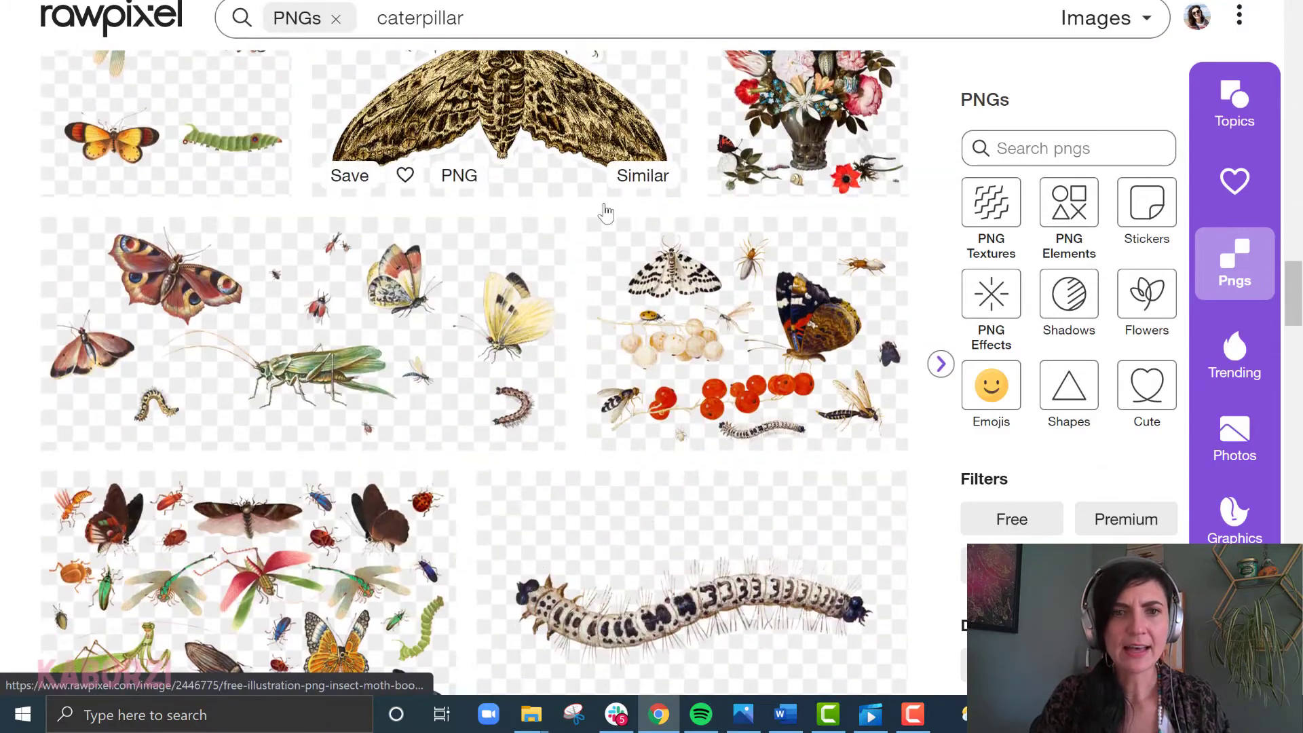
scroll(606, 213, down, 2)
scroll(611, 197, down, 5)
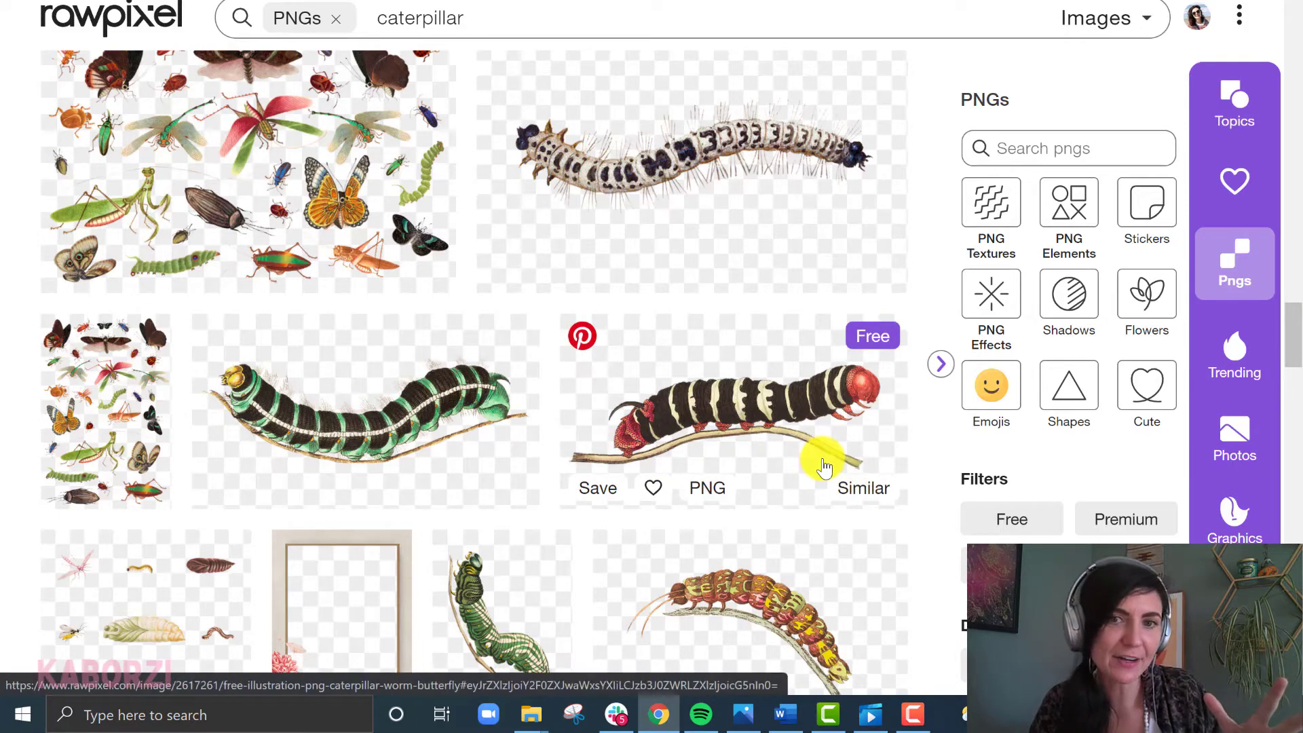
scroll(823, 467, down, 12)
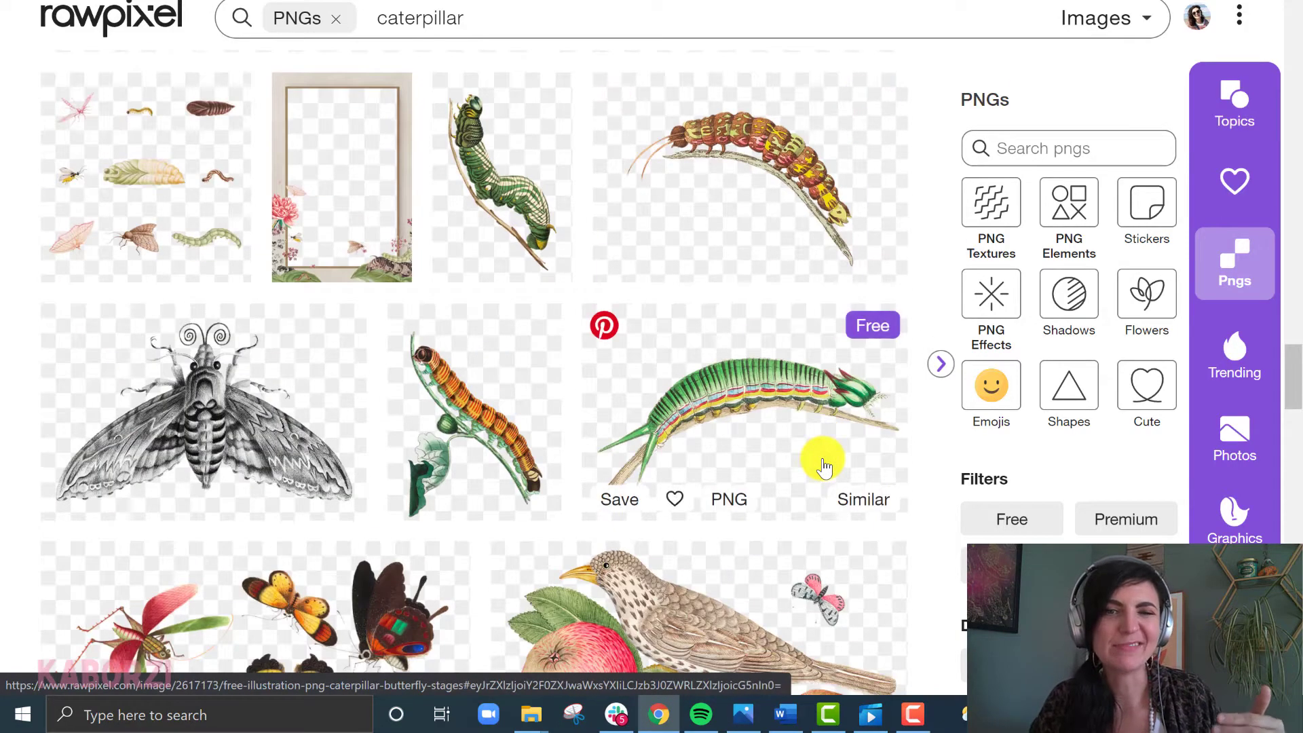
scroll(823, 466, down, 12)
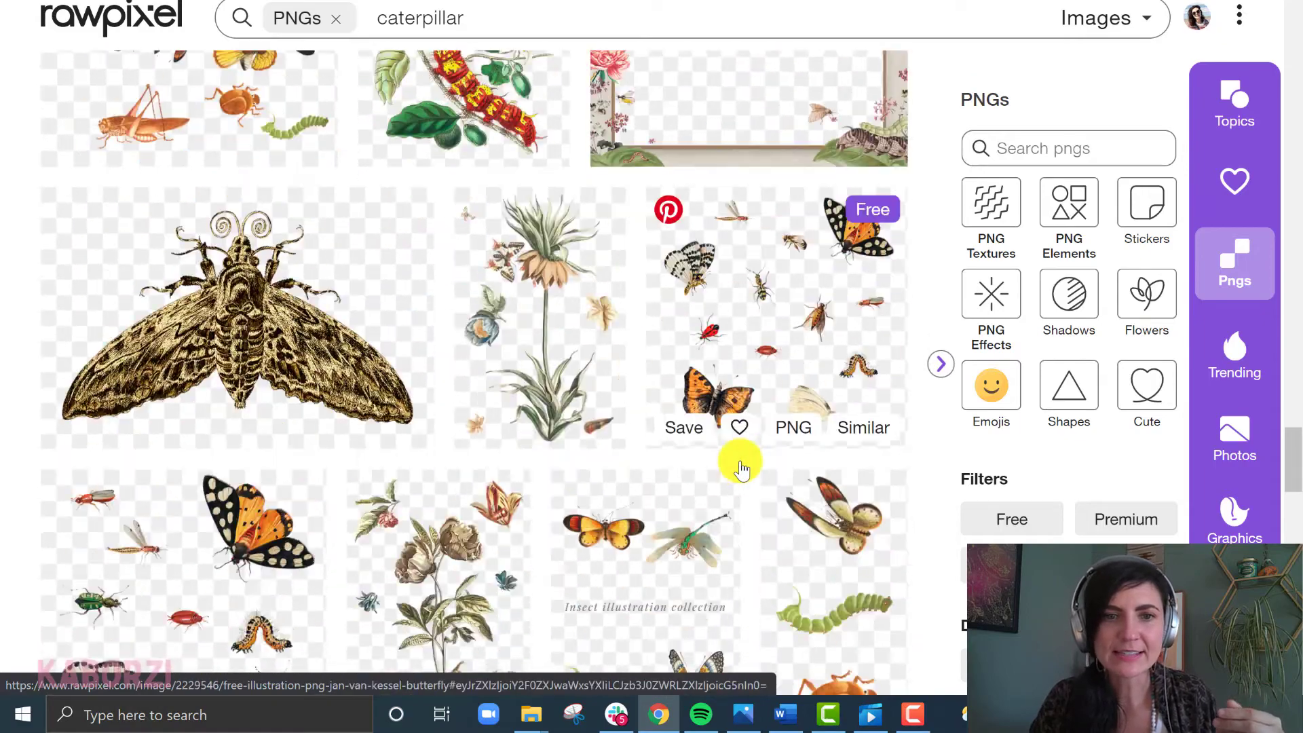
scroll(678, 407, up, 3)
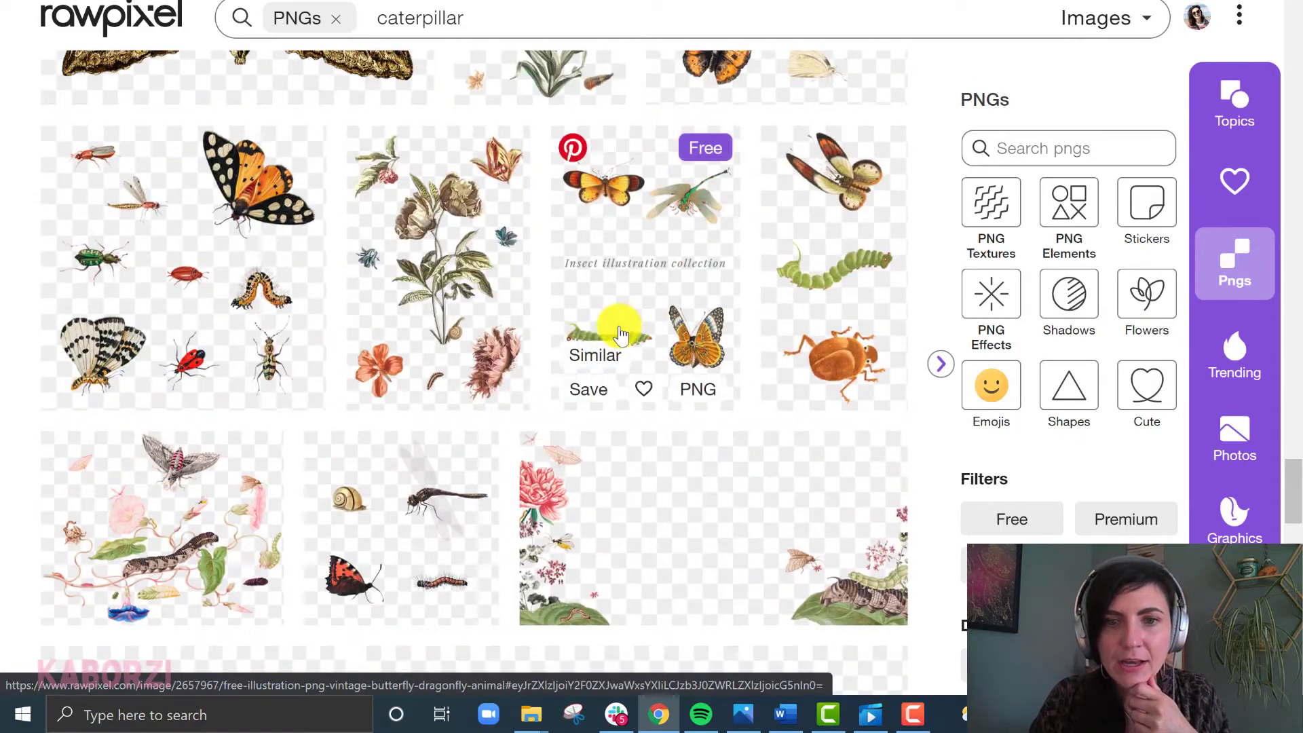
scroll(619, 329, down, 8)
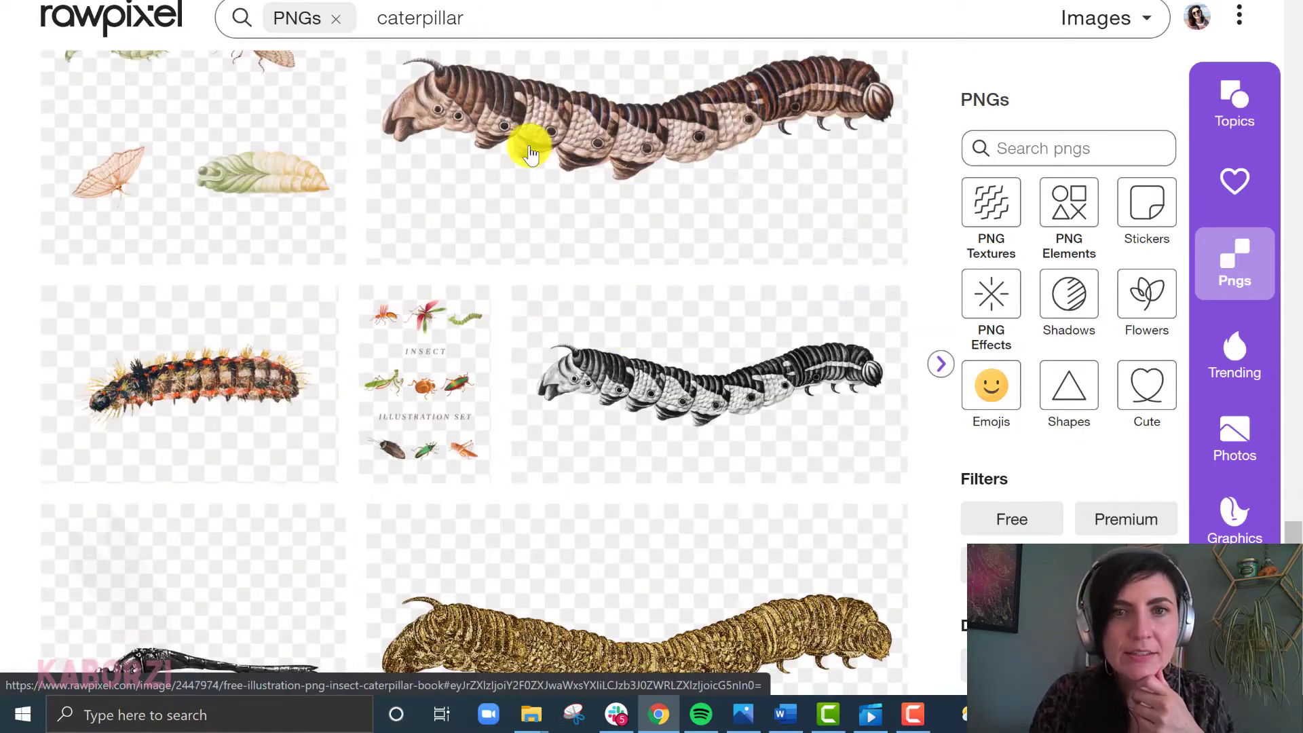
scroll(663, 173, up, 2)
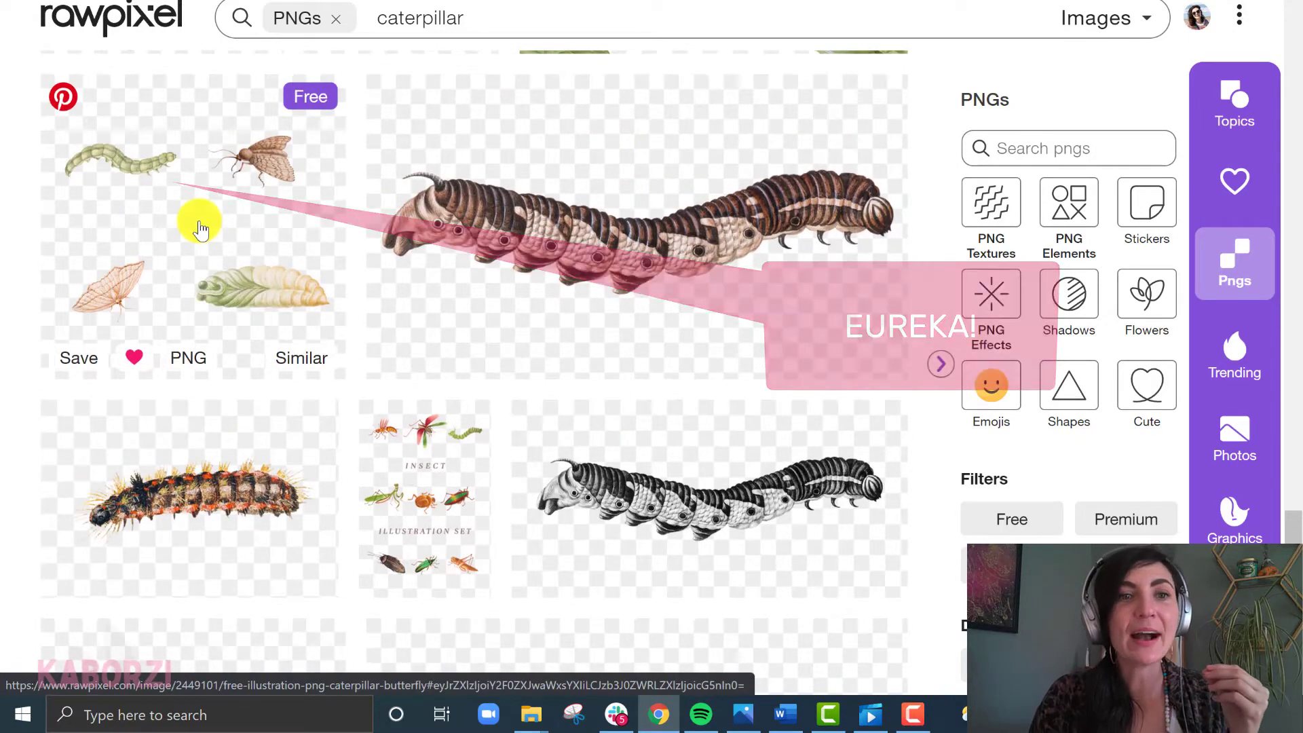
Open the free vintage insect metamorphosis illustration, review its licence and PNG download options, and close the preview
click(200, 229)
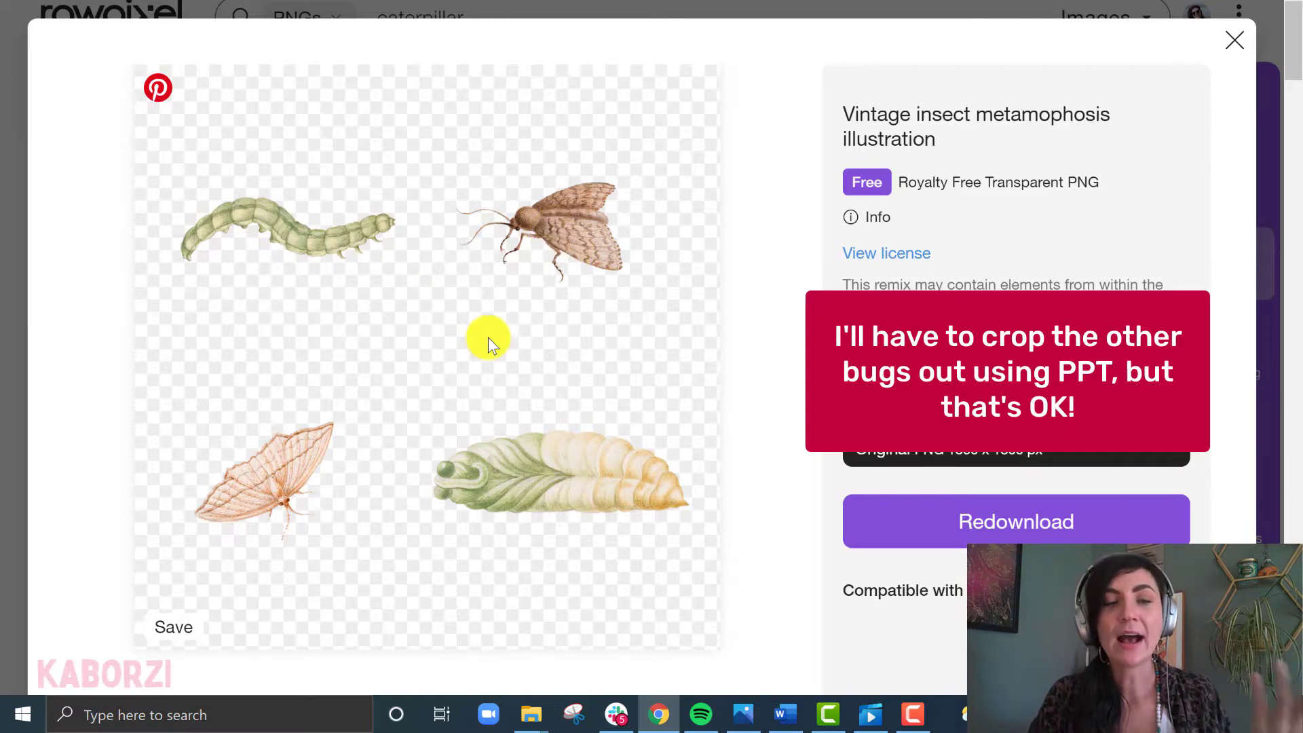
scroll(487, 336, down, 3)
scroll(501, 403, up, 3)
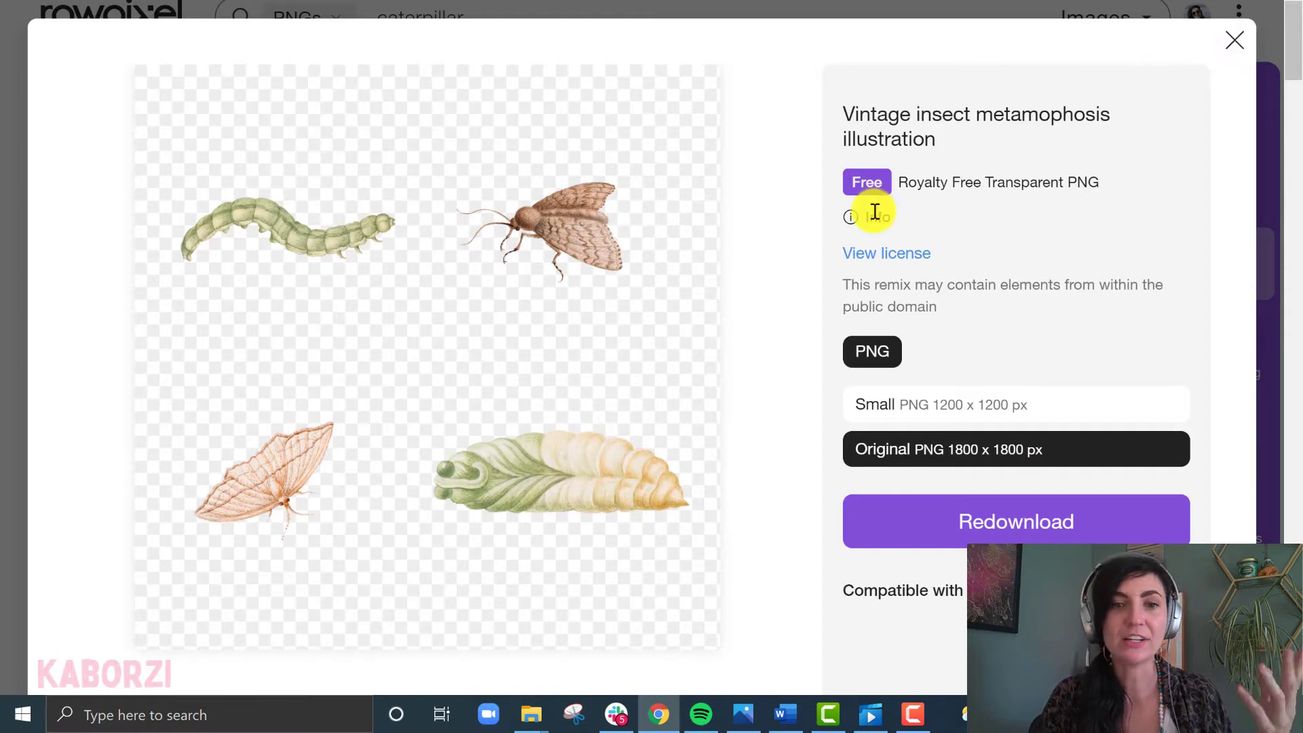
click(1232, 42)
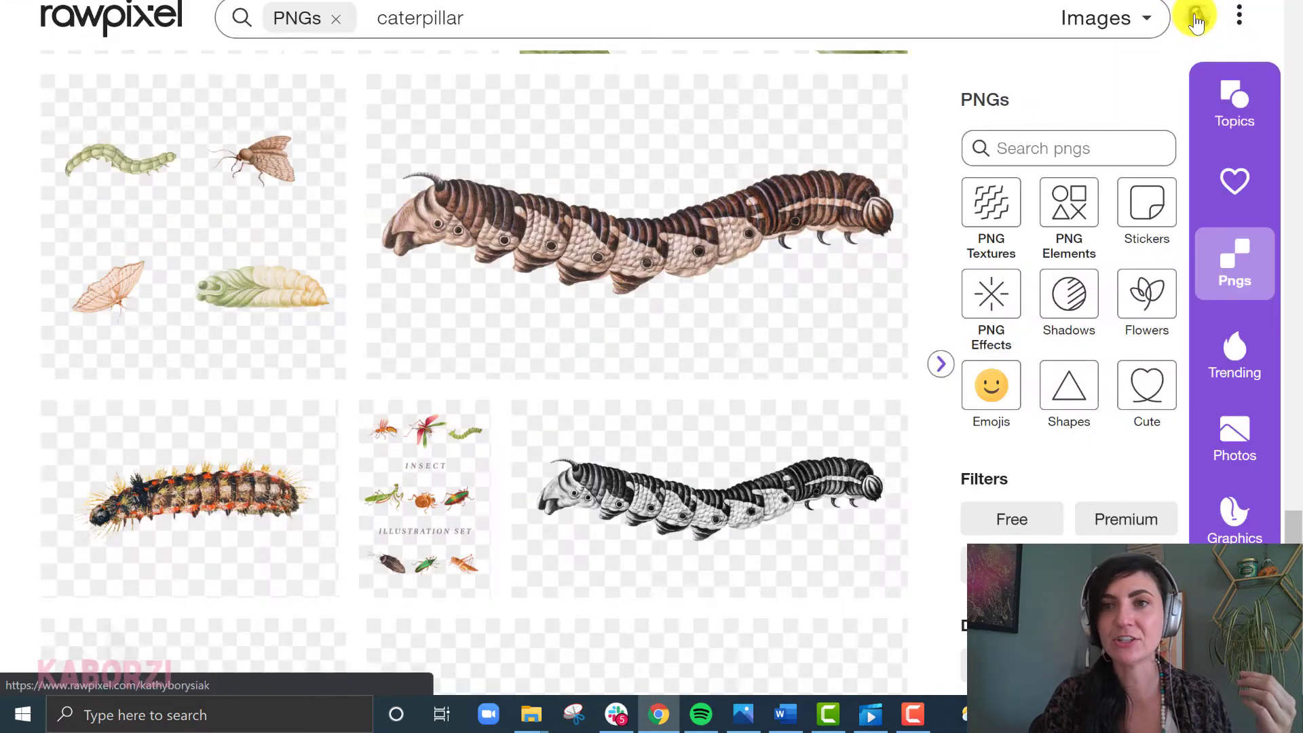
Review the liked images in the account profile and switch to the GRAPHICS folder in File Explorer
click(1196, 22)
scroll(747, 339, down, 6)
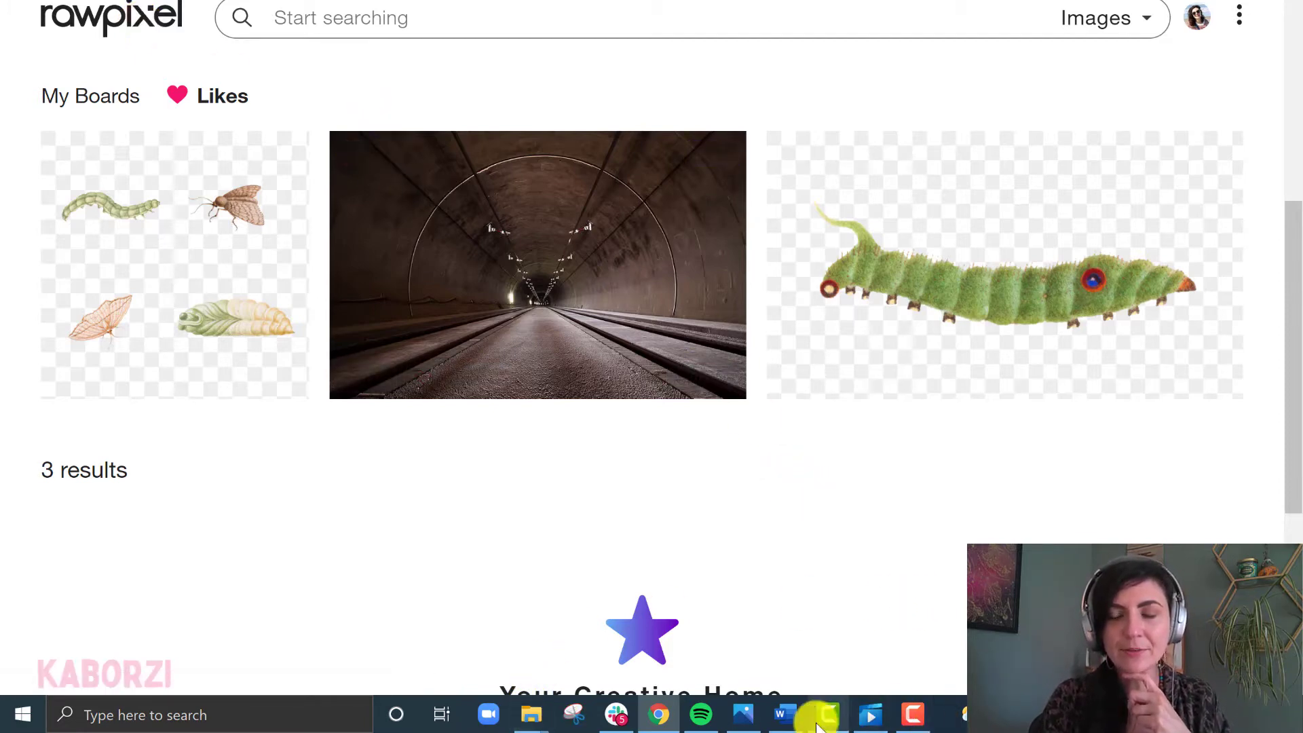
mouse_move(533, 712)
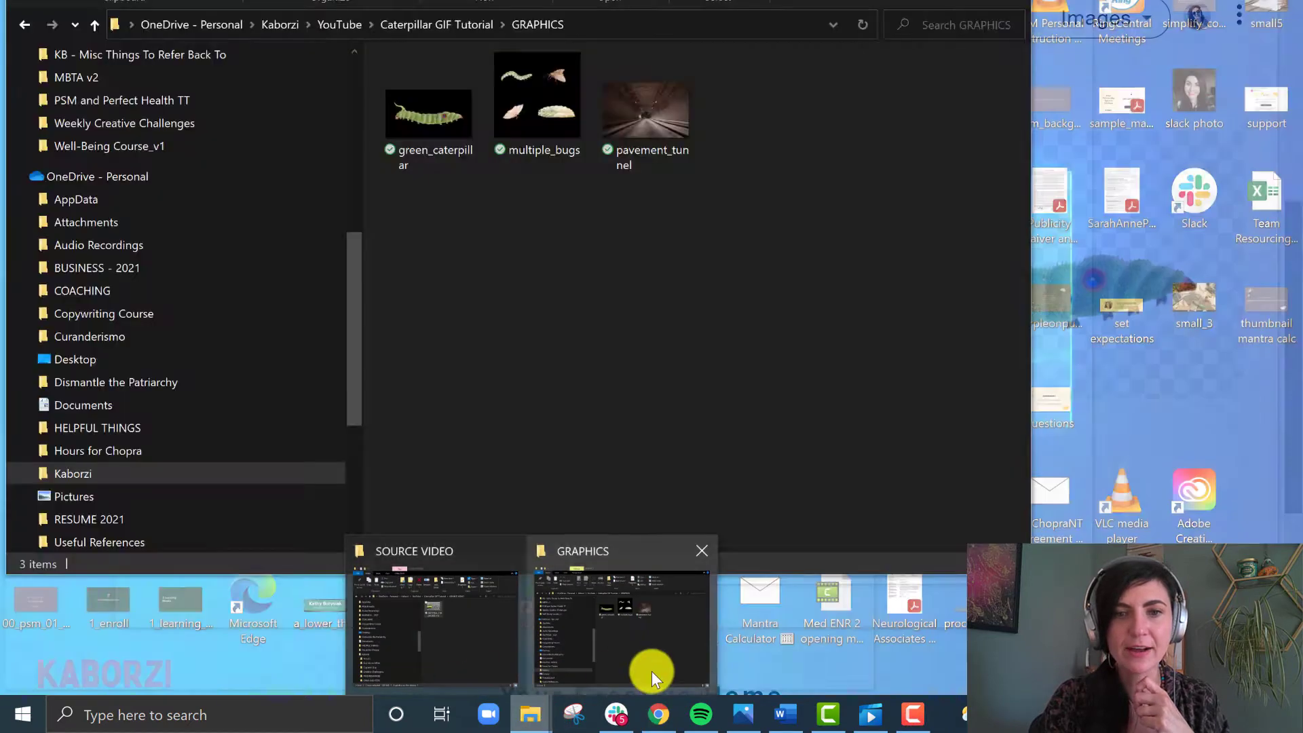
click(653, 671)
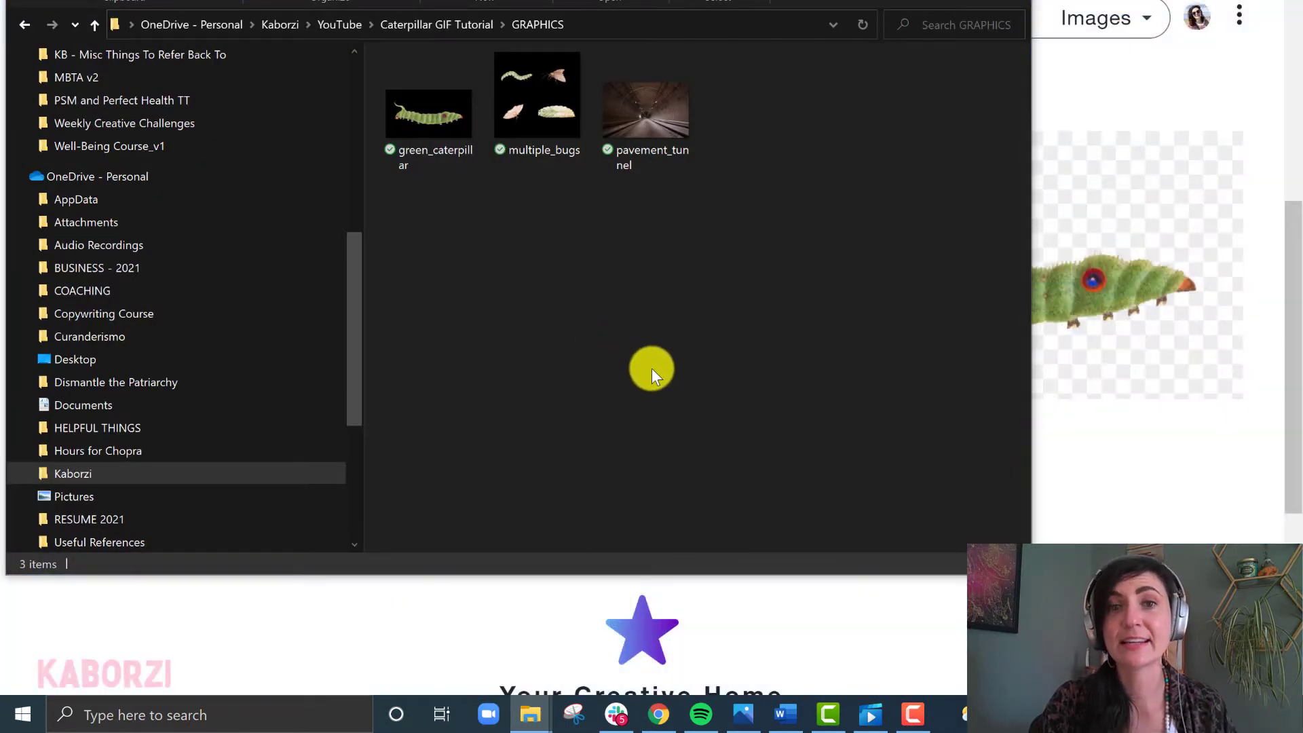
View the multiple_bugs and green_caterpillar images at full size from the GRAPHICS folder to compare their caterpillars
double_click(522, 105)
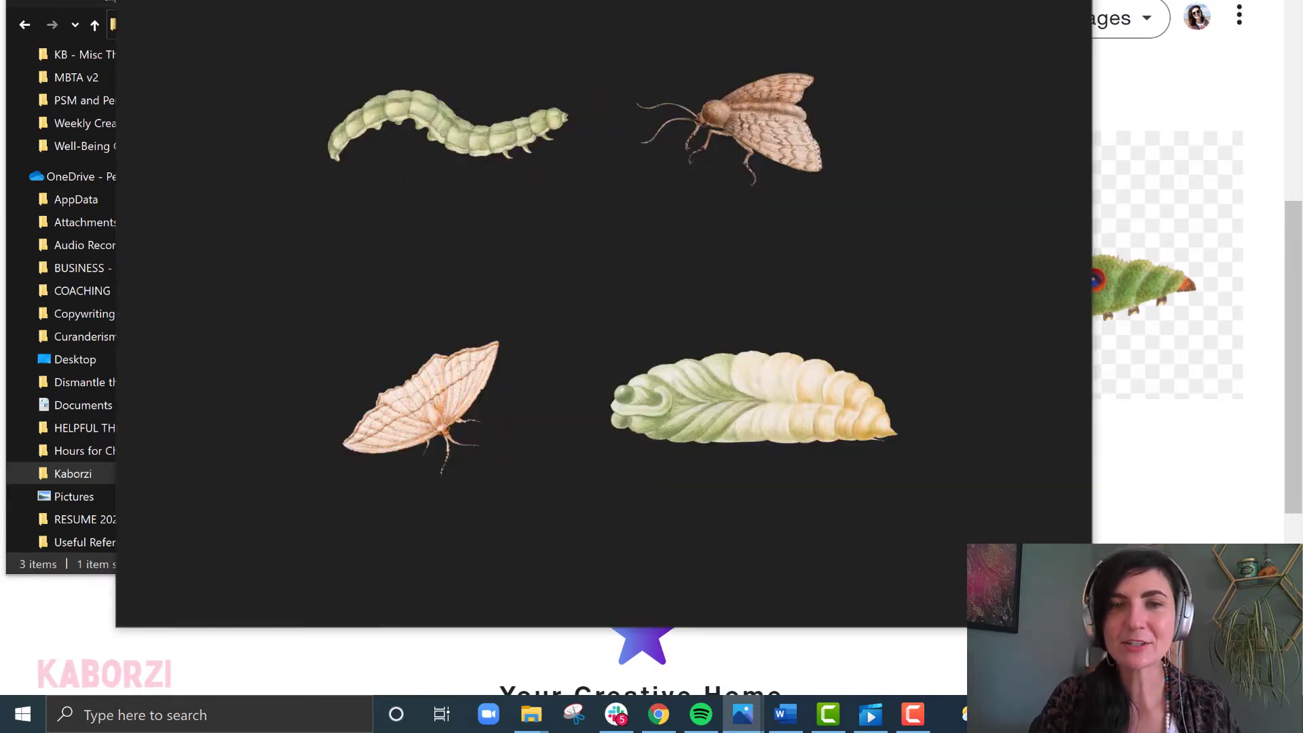
click(1071, 2)
double_click(449, 87)
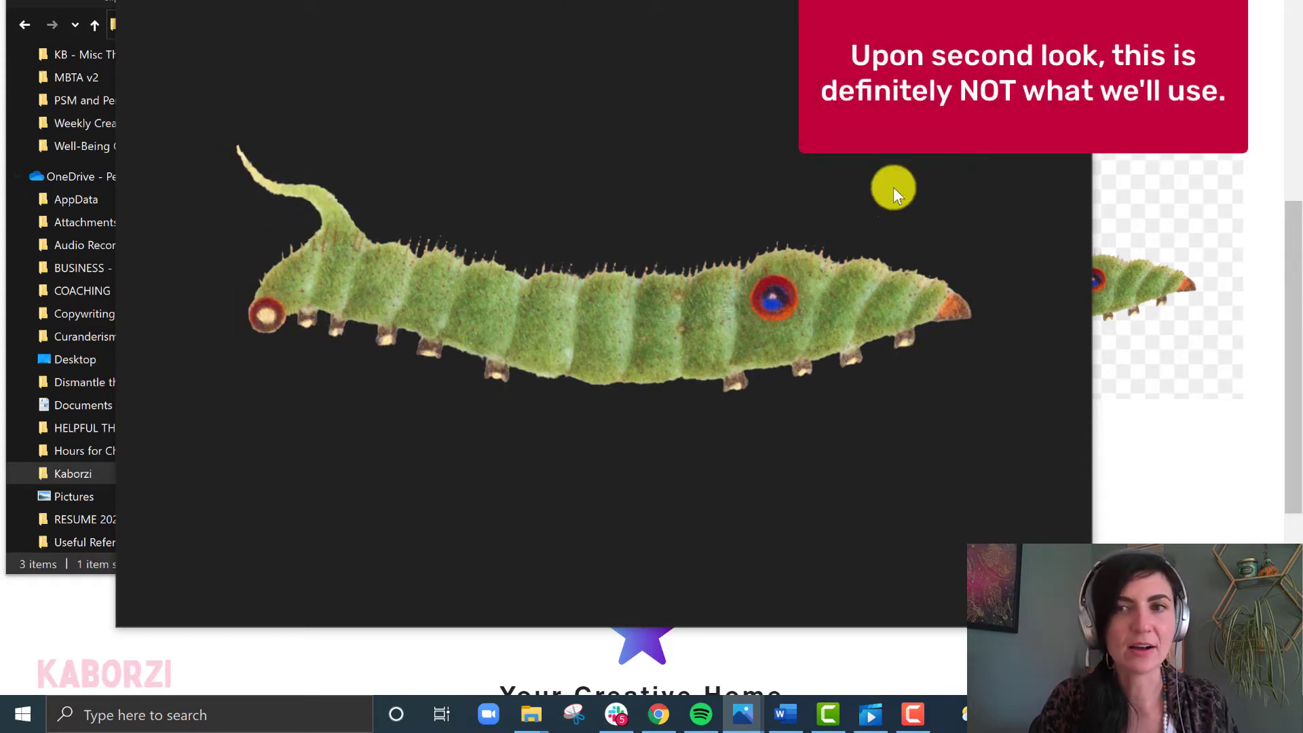
key(alt+F4)
click(545, 108)
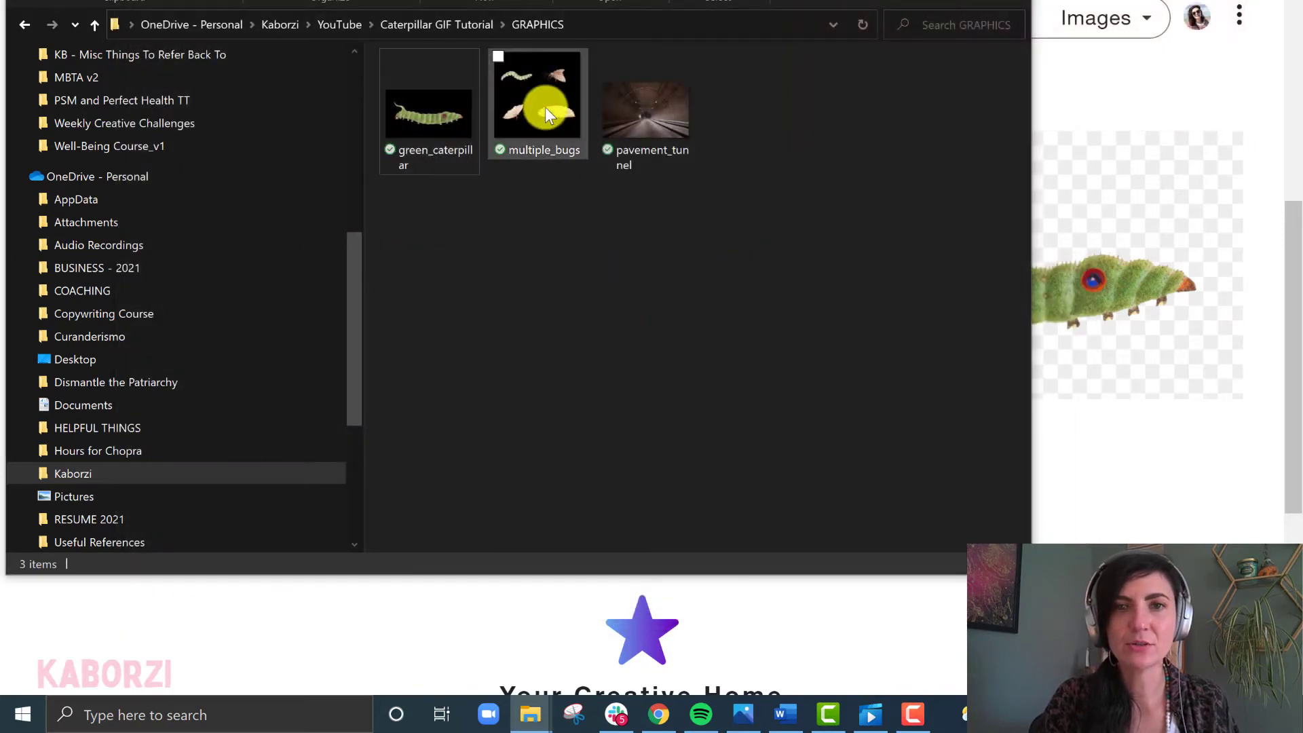
double_click(584, 124)
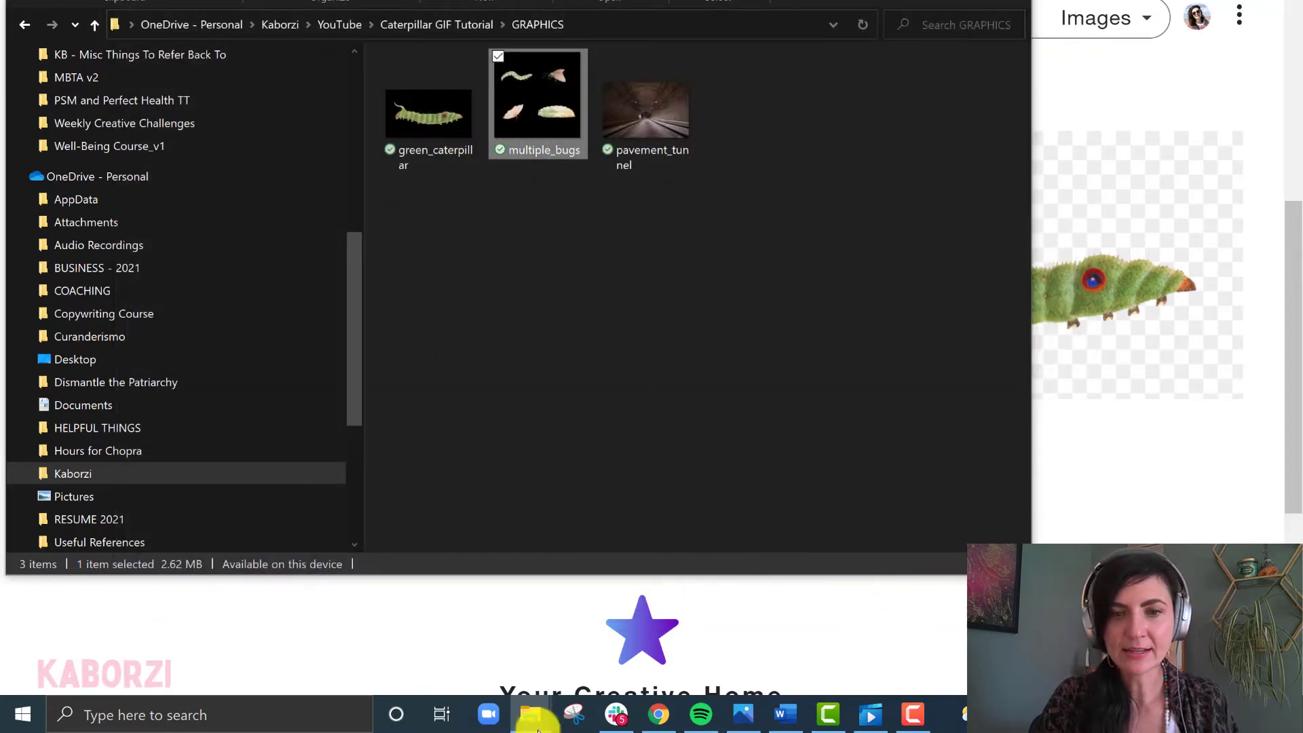
Switch to PowerPoint and start a new blank presentation
click(311, 713)
text(powerp)
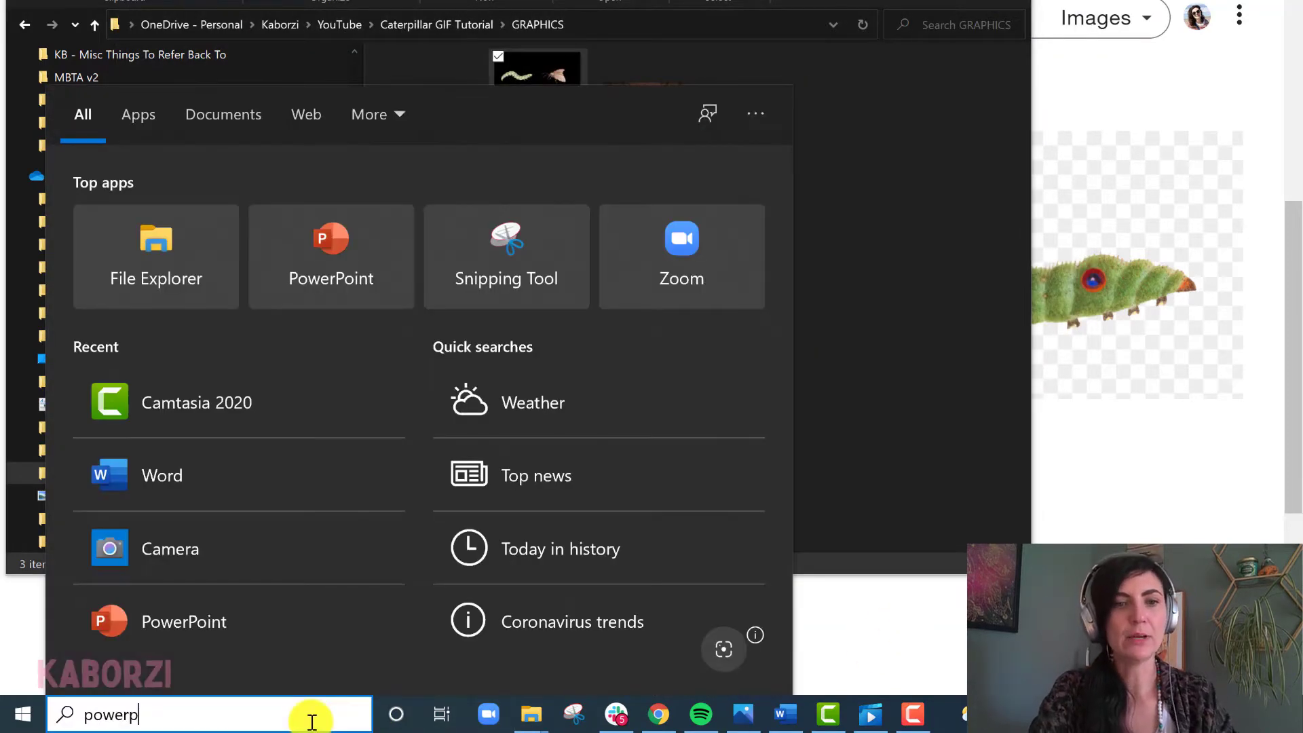
text(o)
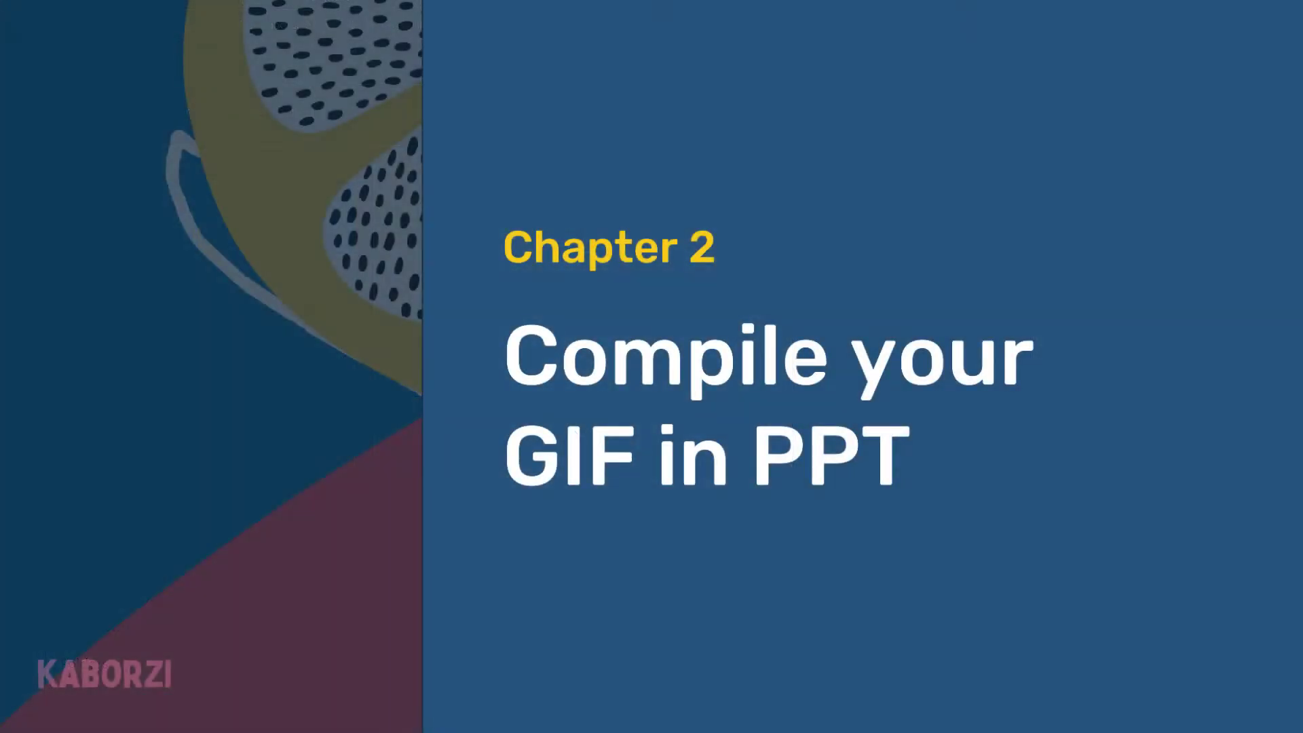
Change the first slide's layout to Blank so that it has no title or subtitle placeholders
right_click(127, 229)
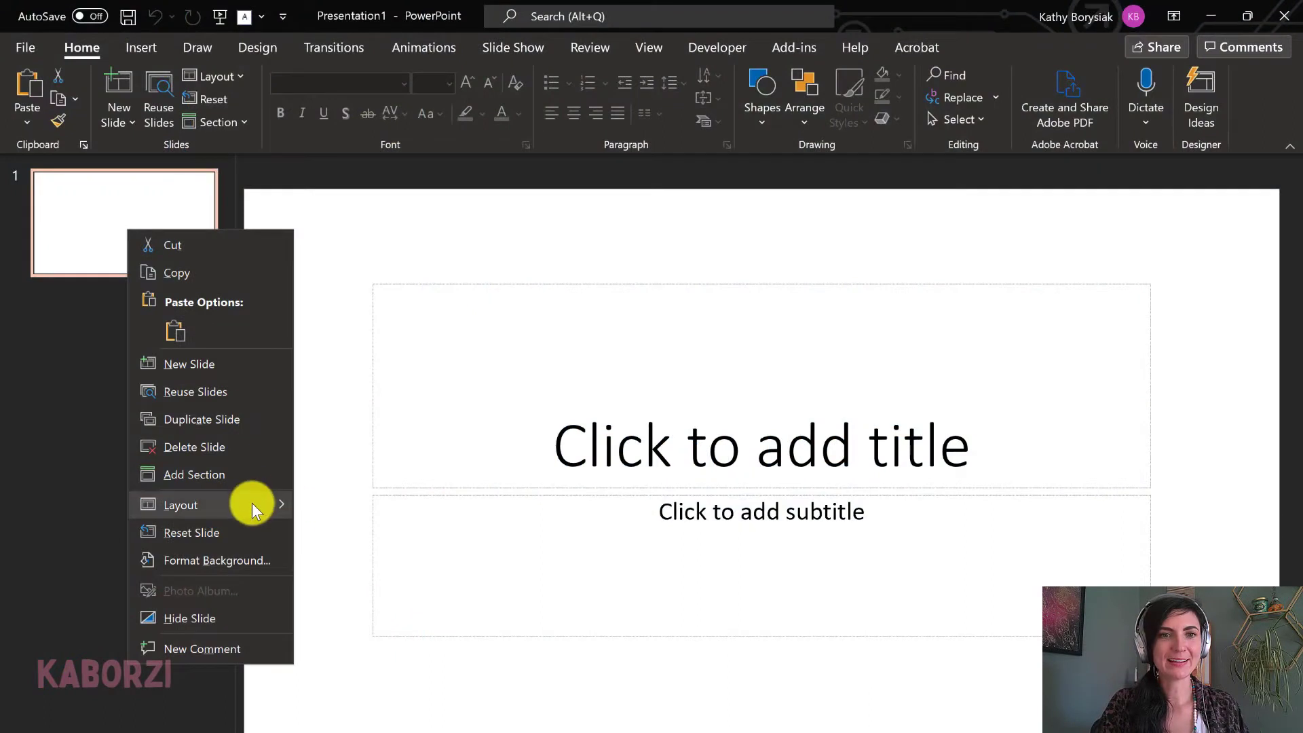
mouse_move(252, 503)
click(336, 716)
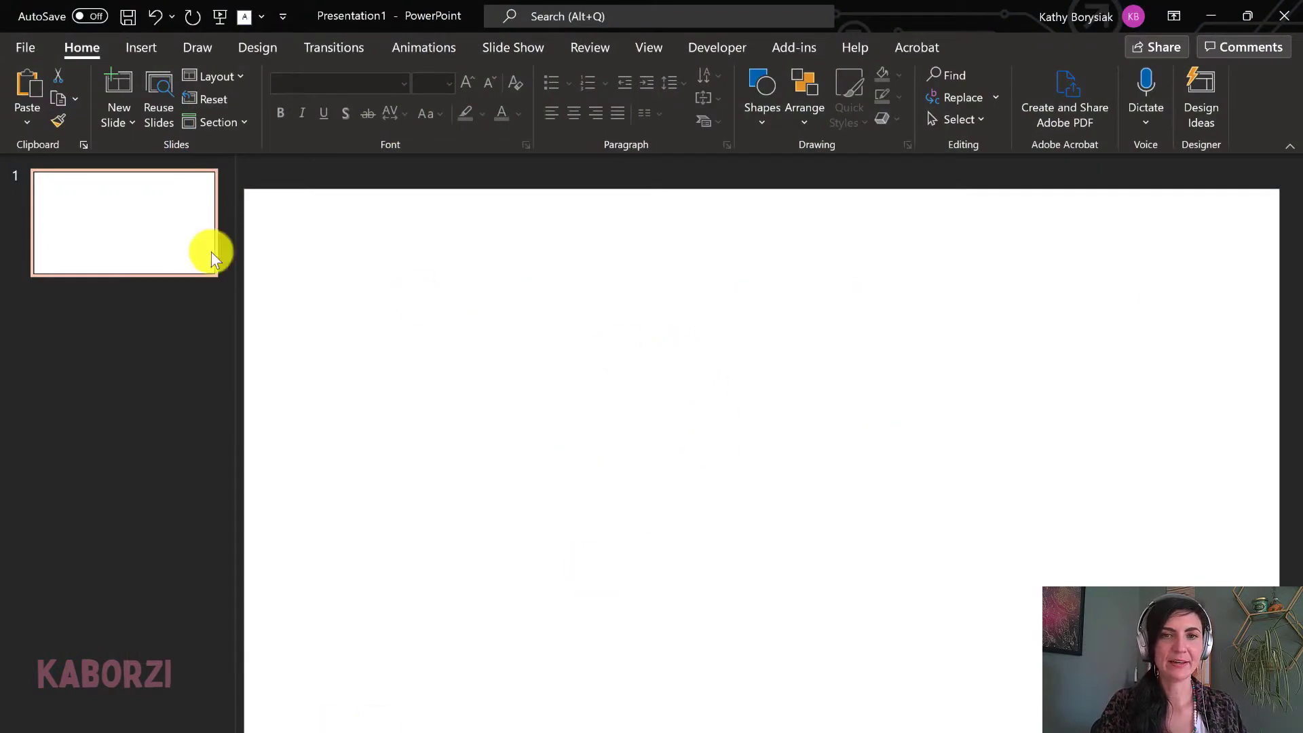
right_click(171, 242)
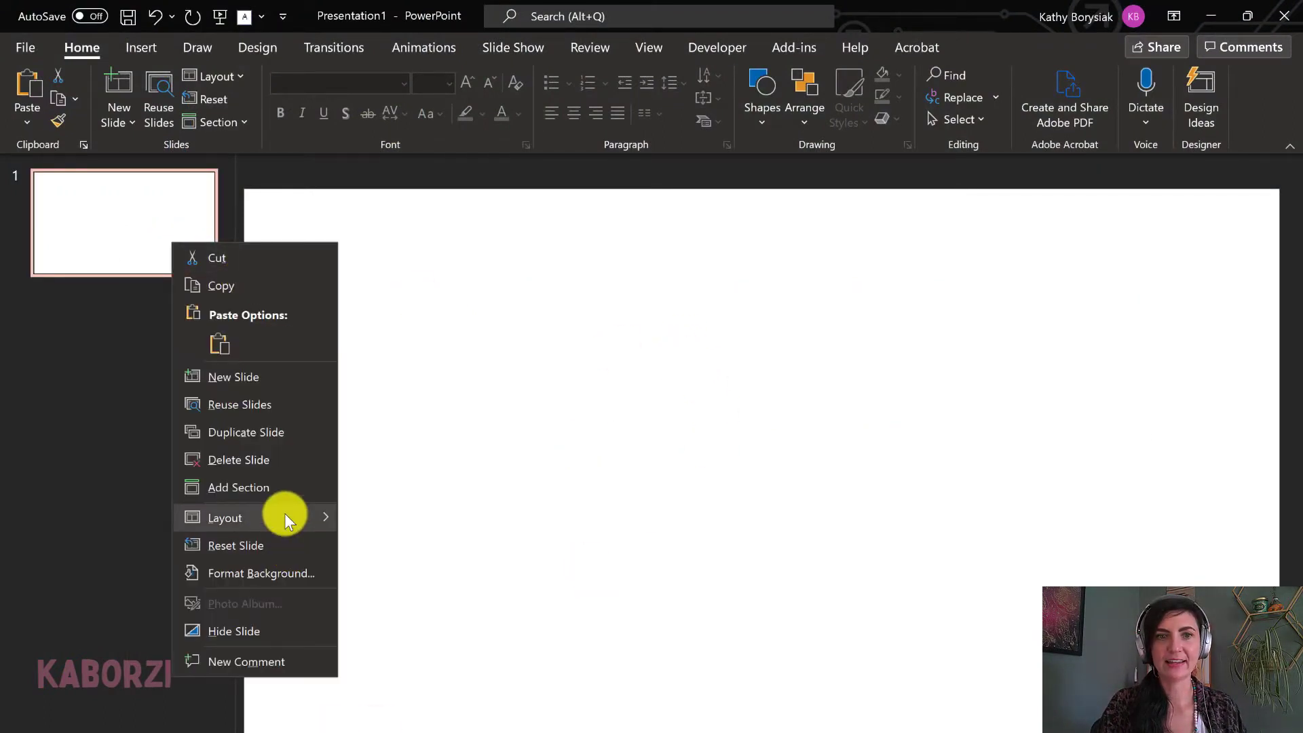
mouse_move(284, 513)
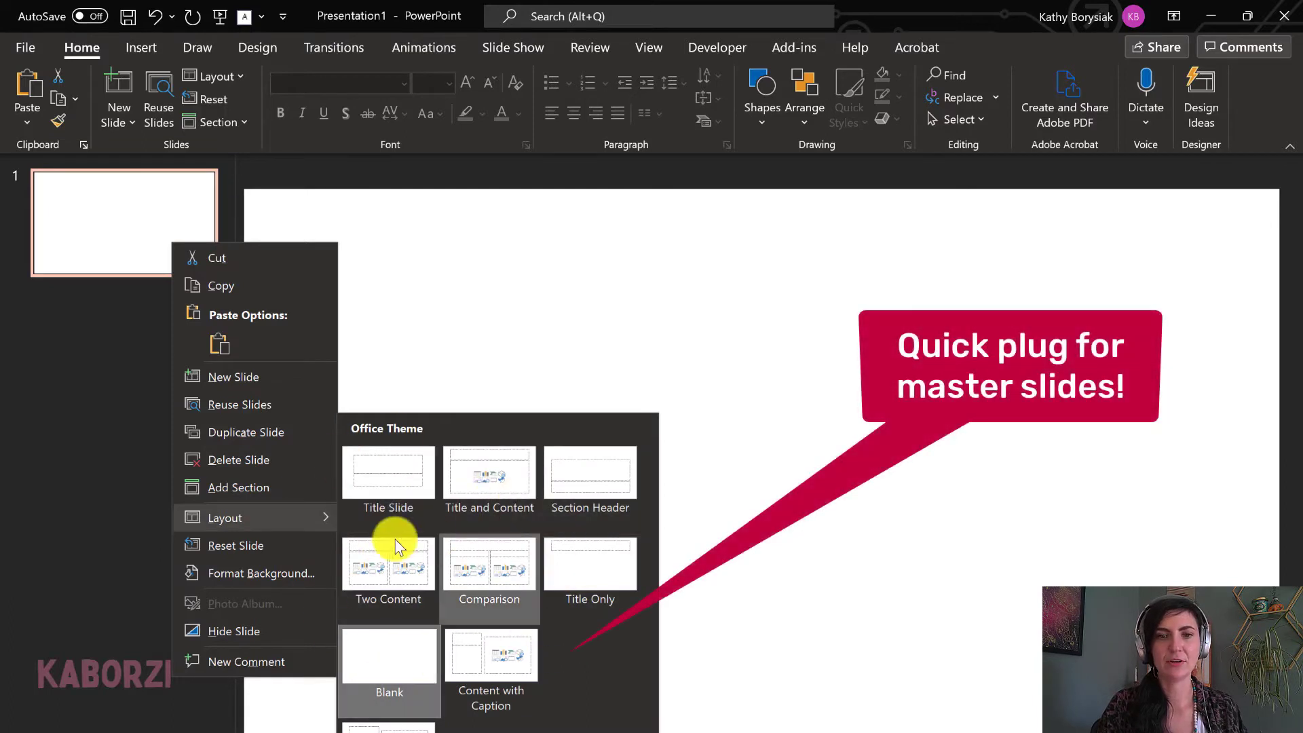
click(384, 666)
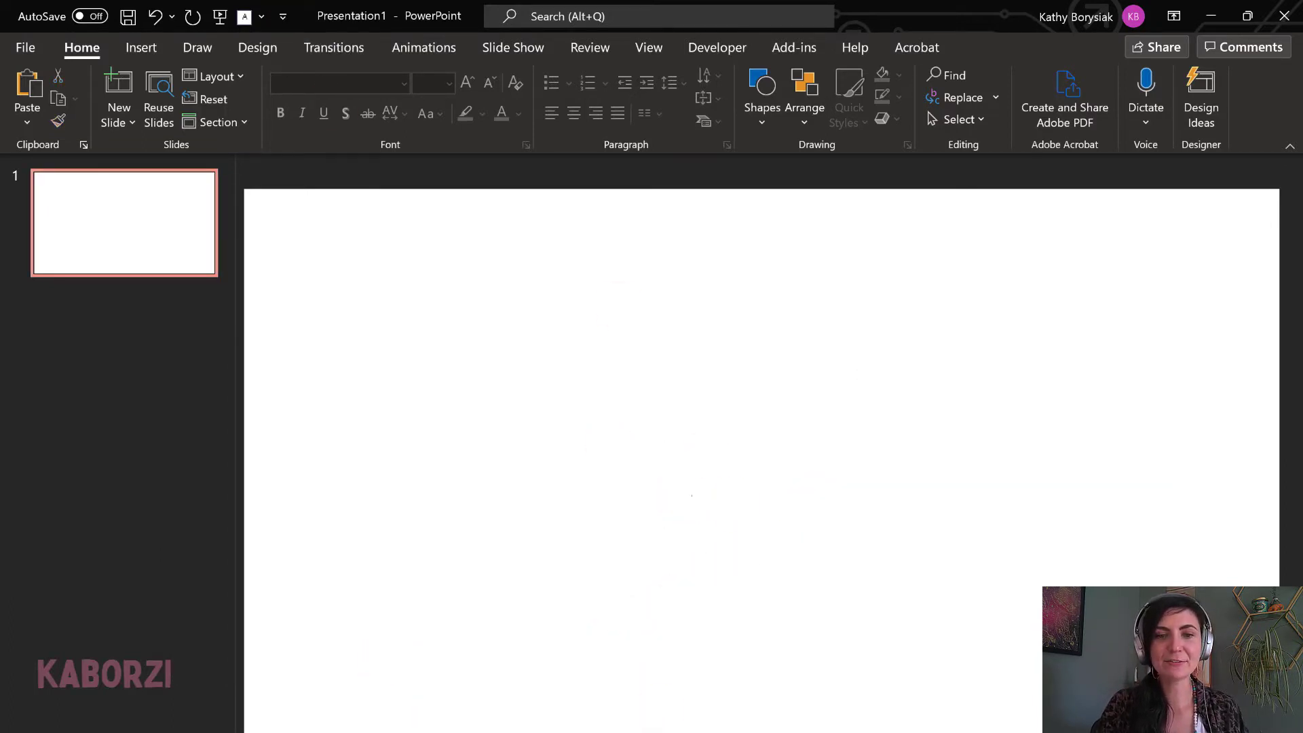
Insert the multiple_bugs image from the GRAPHICS folder onto the slide, move it aside, and dismiss the design suggestions
mouse_move(525, 731)
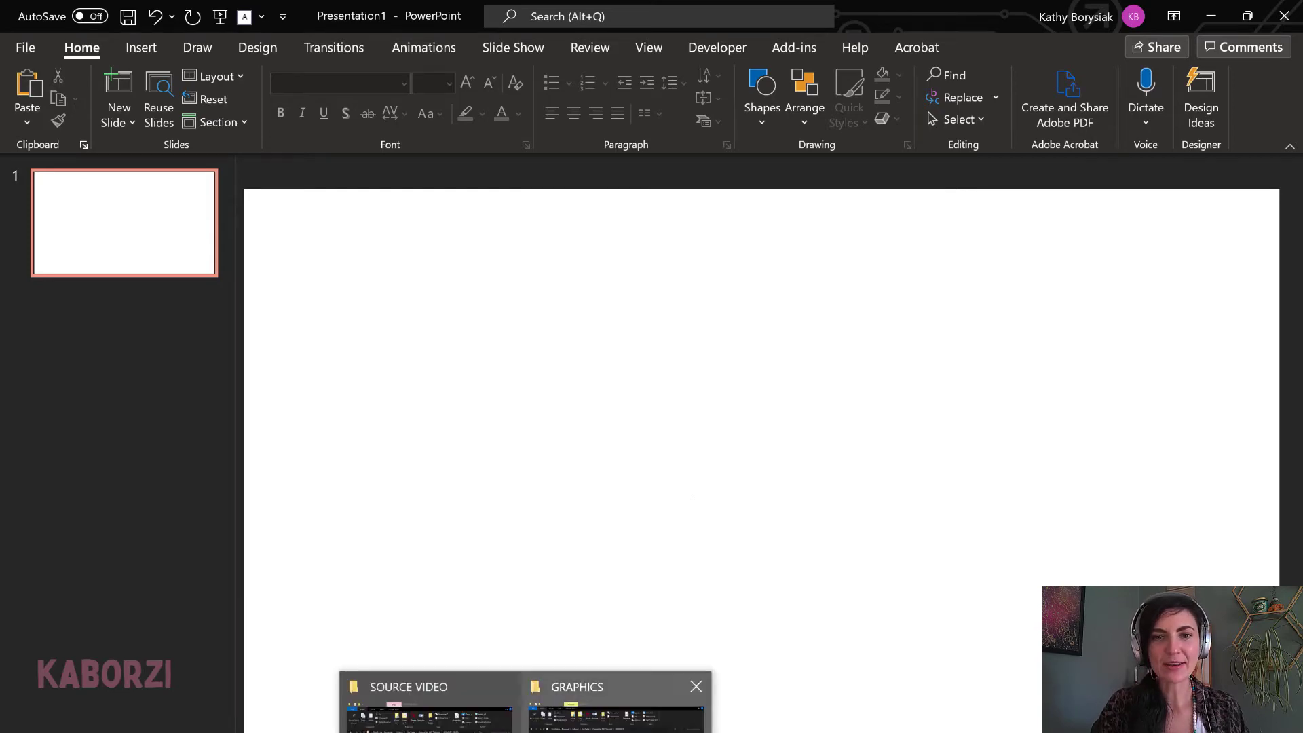
click(616, 709)
drag(573, 14, 462, 319)
drag(479, 485, 1053, 379)
click(1053, 377)
drag(940, 336, 652, 383)
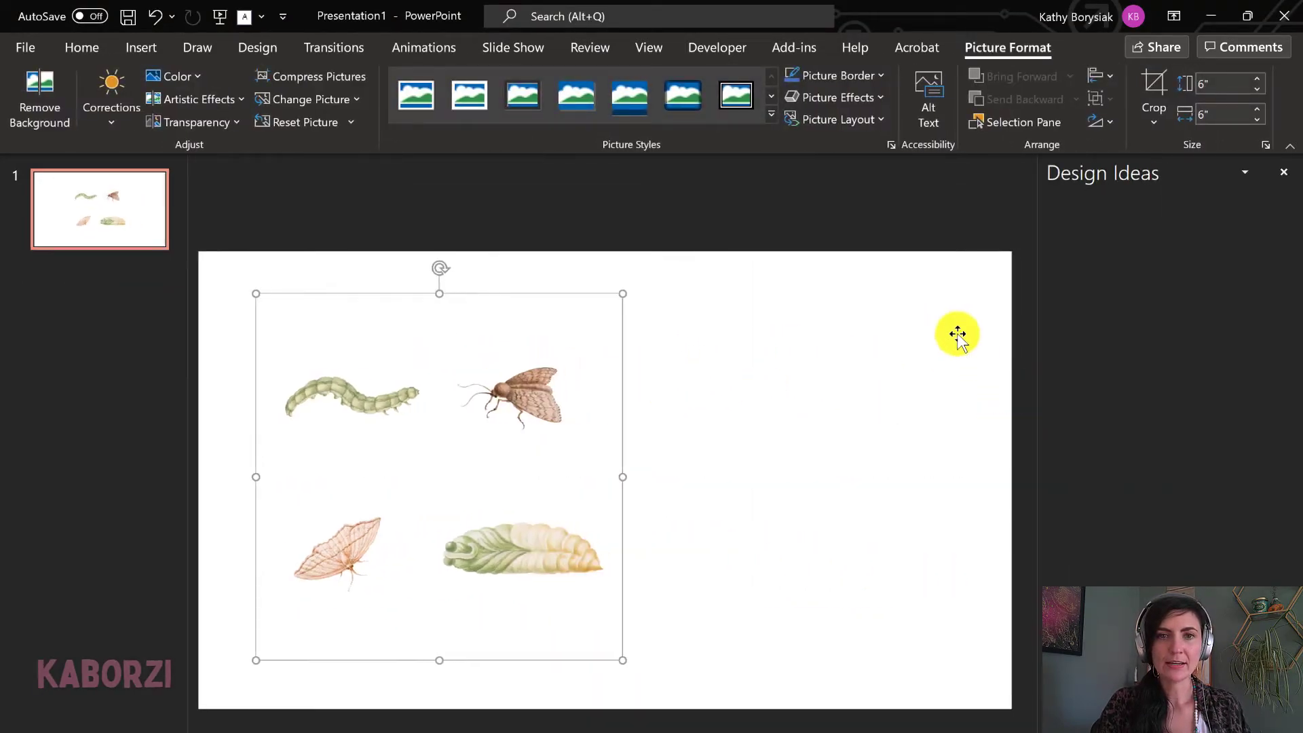
click(1282, 173)
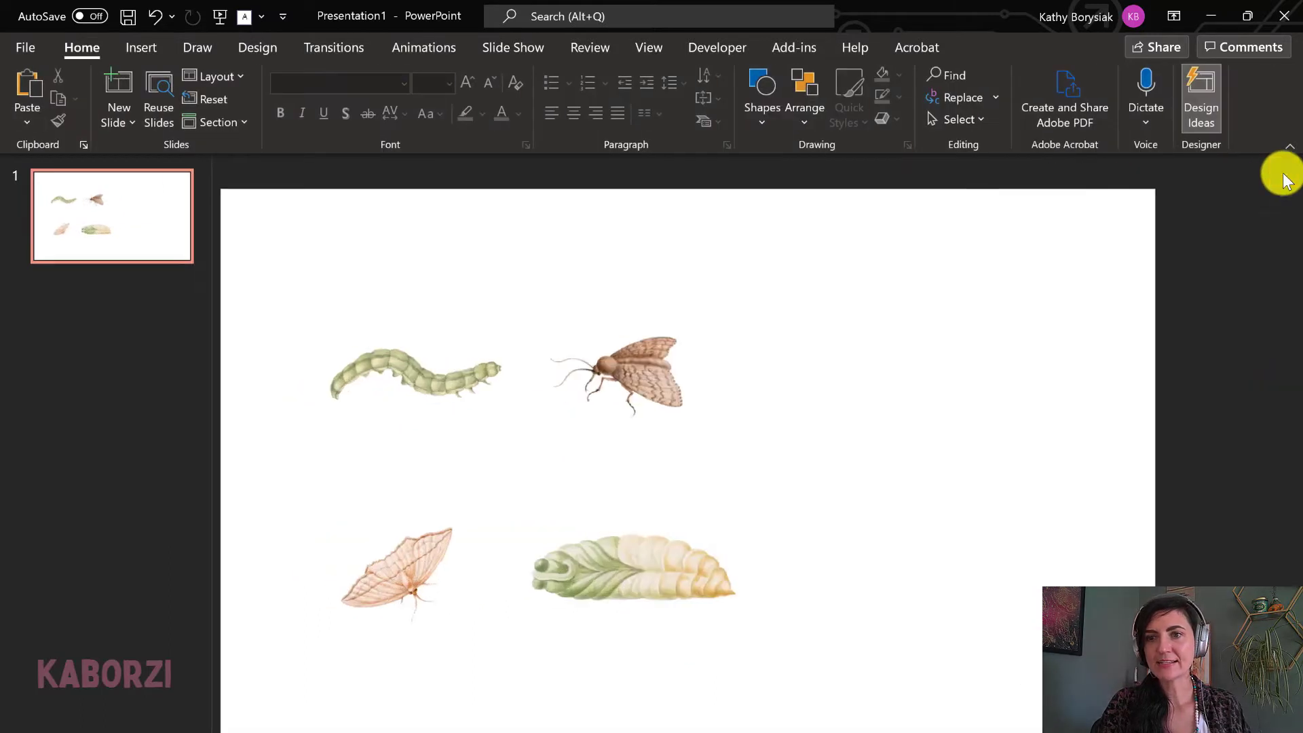
Crop the bugs picture tightly around the small green caterpillar, to about 2.47 by 1.07 inches
click(645, 349)
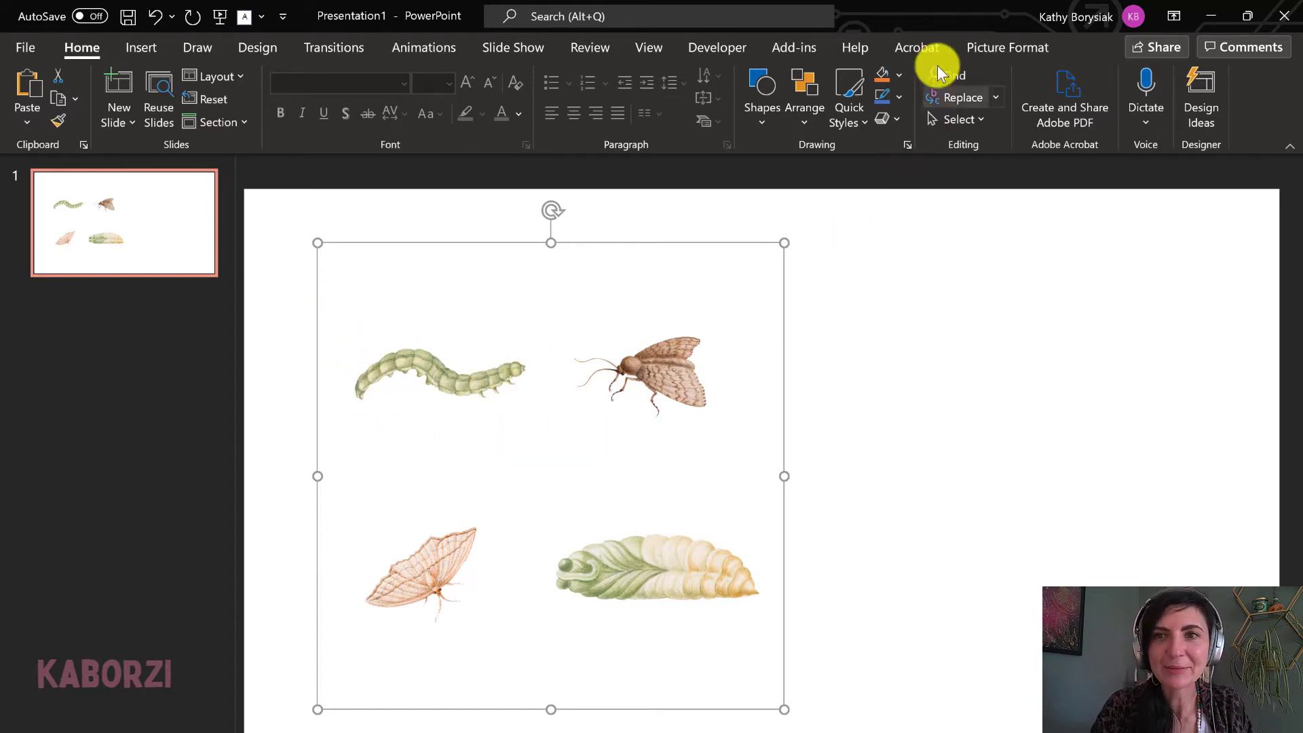
click(983, 47)
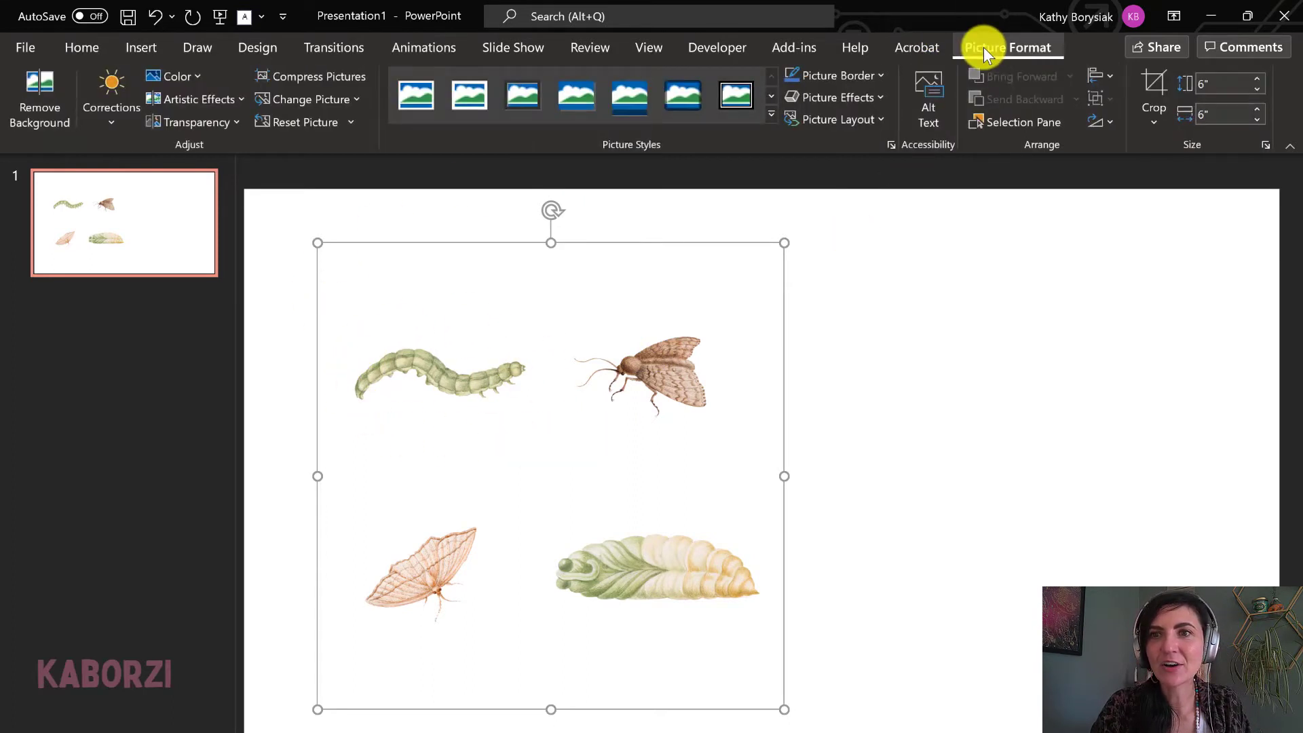
click(1154, 84)
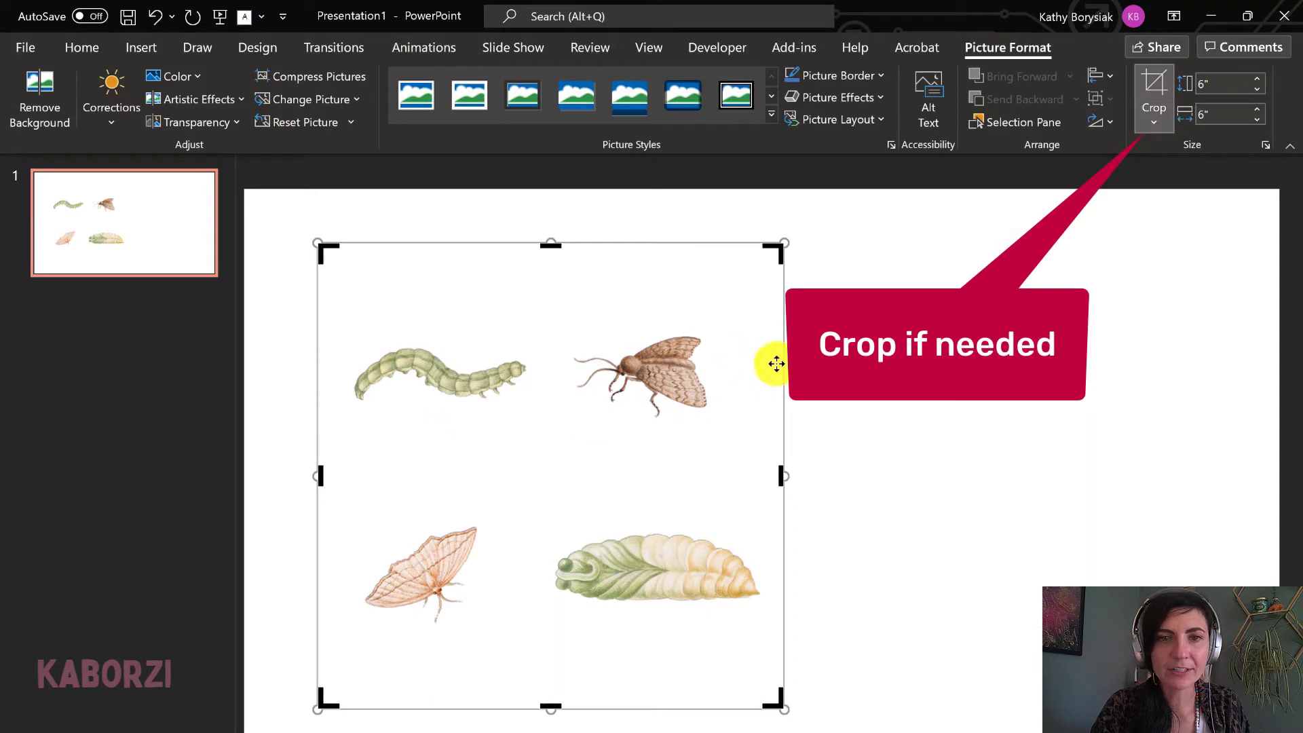
drag(780, 473, 539, 497)
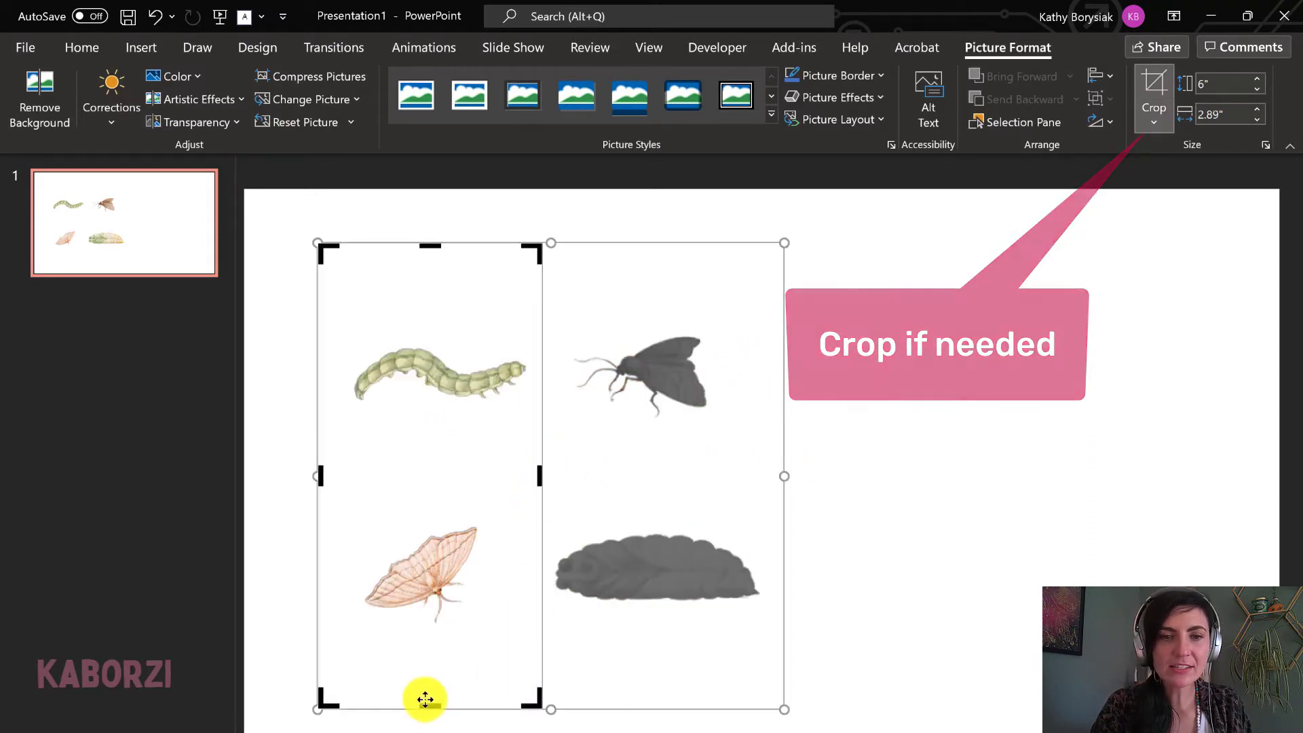
key(Escape)
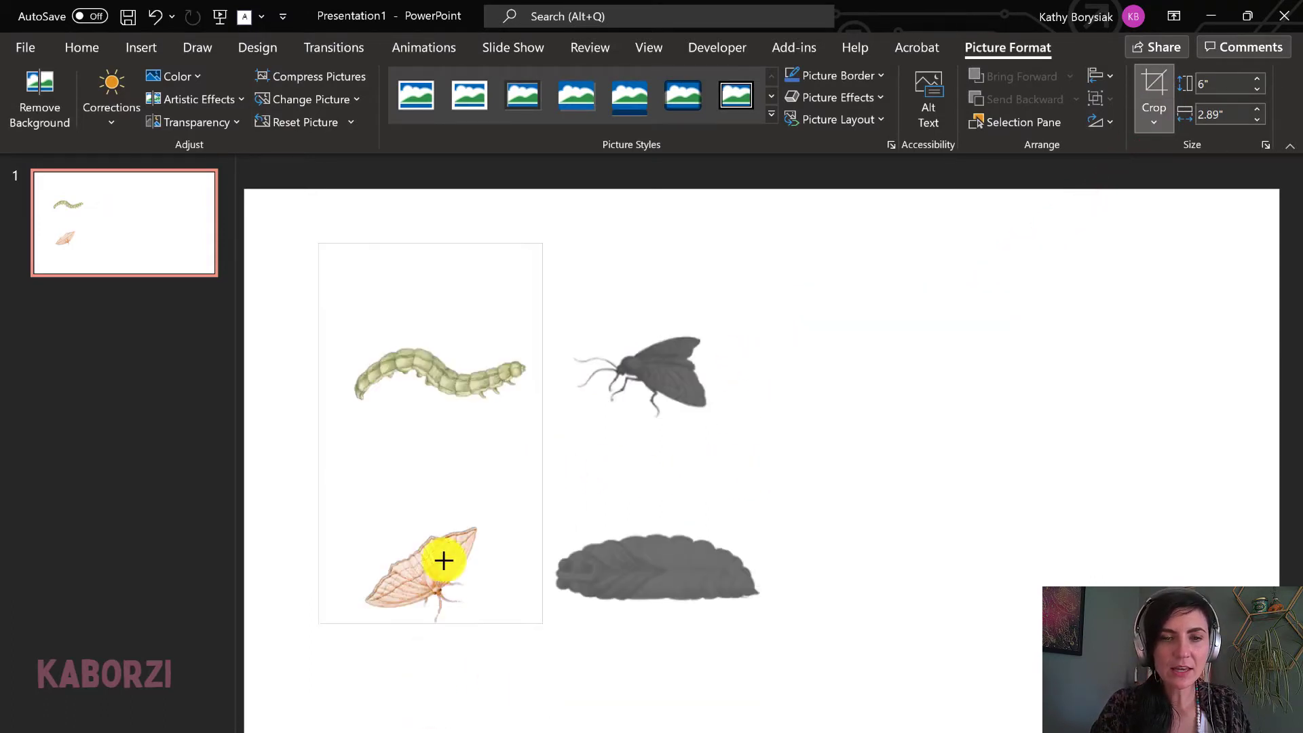
drag(442, 574, 439, 435)
drag(317, 333, 342, 332)
drag(441, 246, 439, 329)
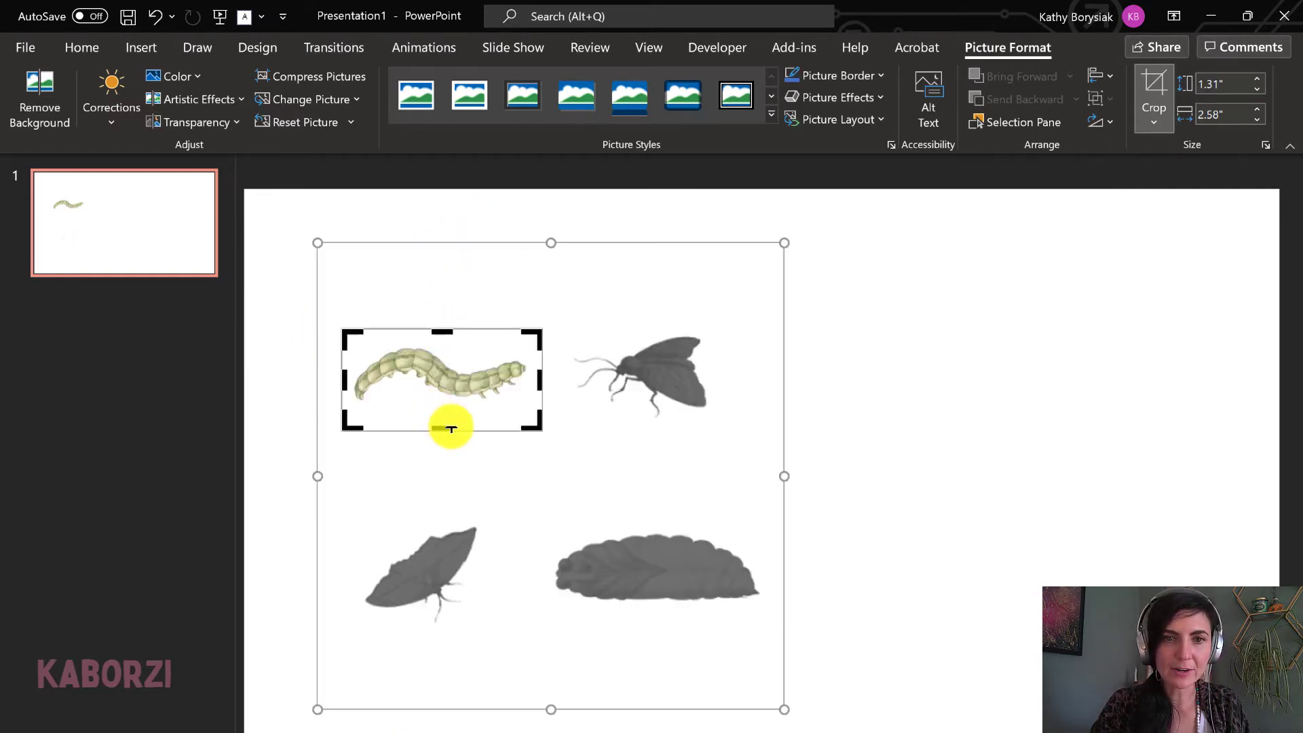
drag(444, 429, 442, 412)
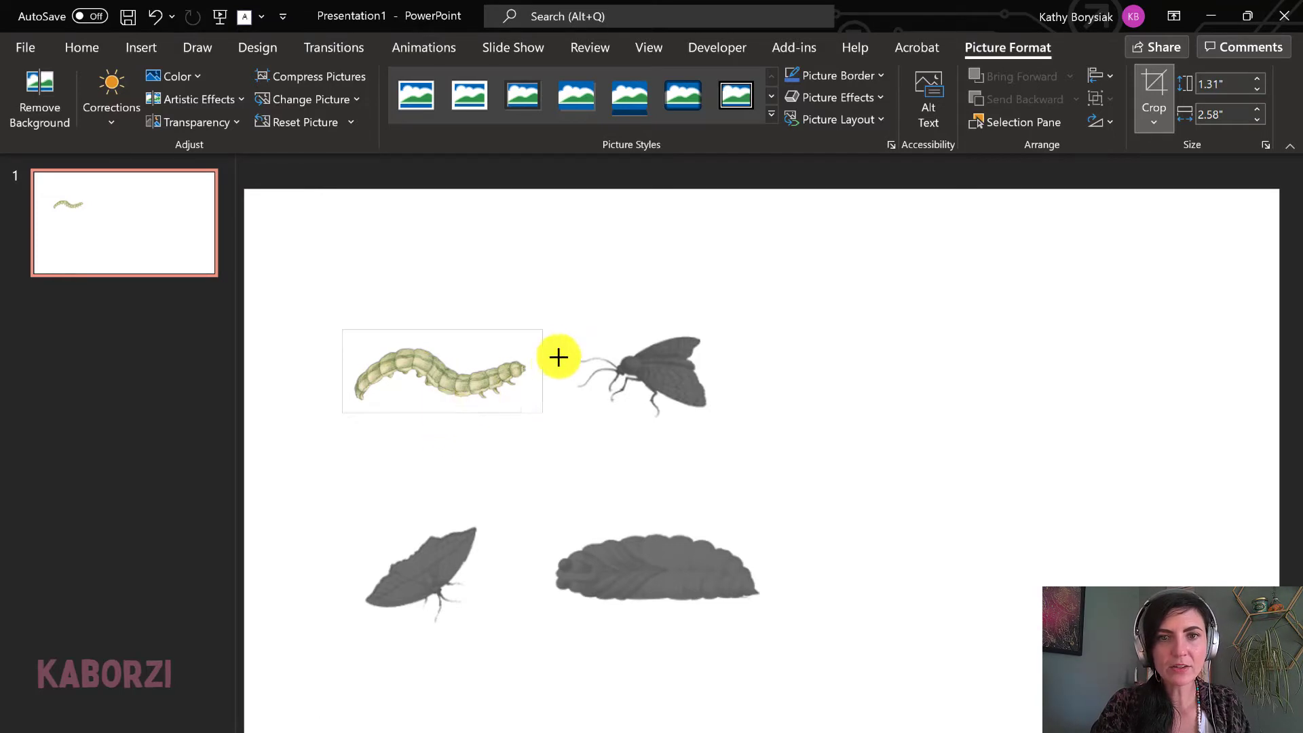
drag(538, 372, 533, 371)
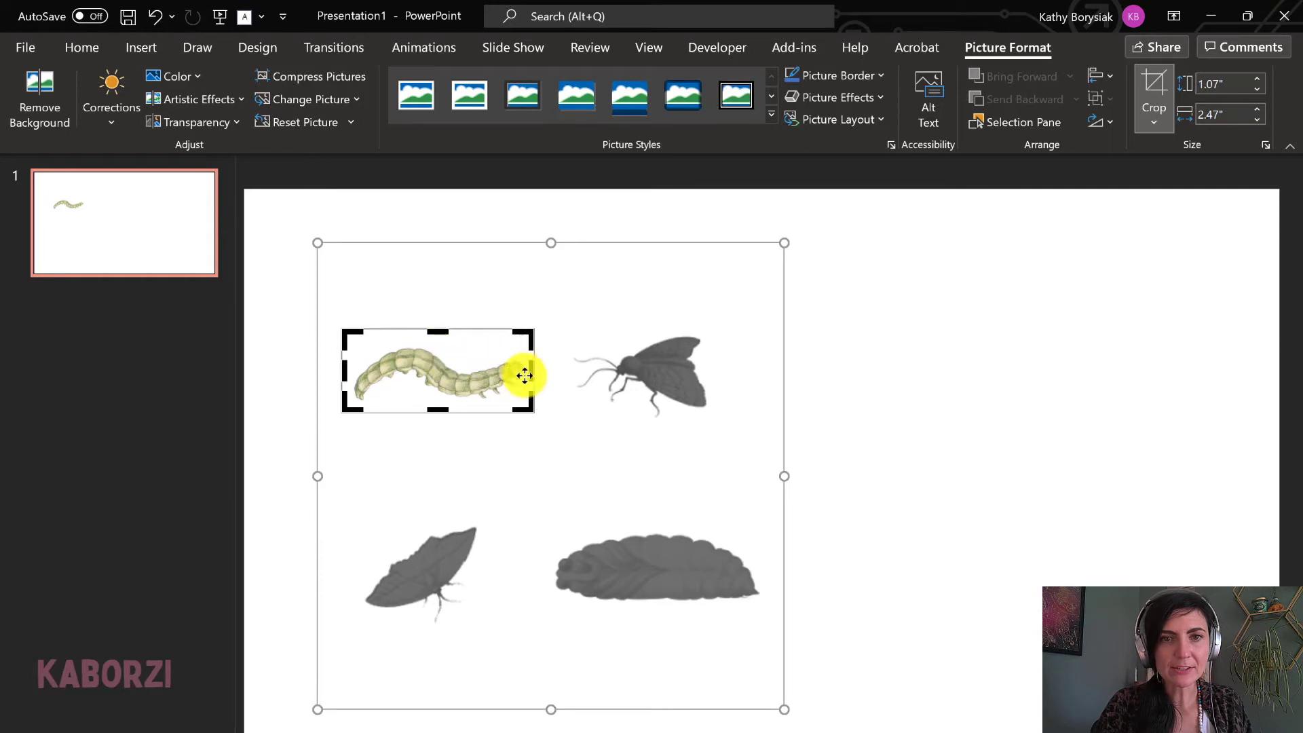
click(1155, 80)
click(672, 467)
Enlarge the cropped caterpillar picture proportionally to about twice its size, and undo the last change beyond that
click(424, 373)
drag(533, 416, 878, 562)
click(771, 538)
click(730, 468)
click(1000, 536)
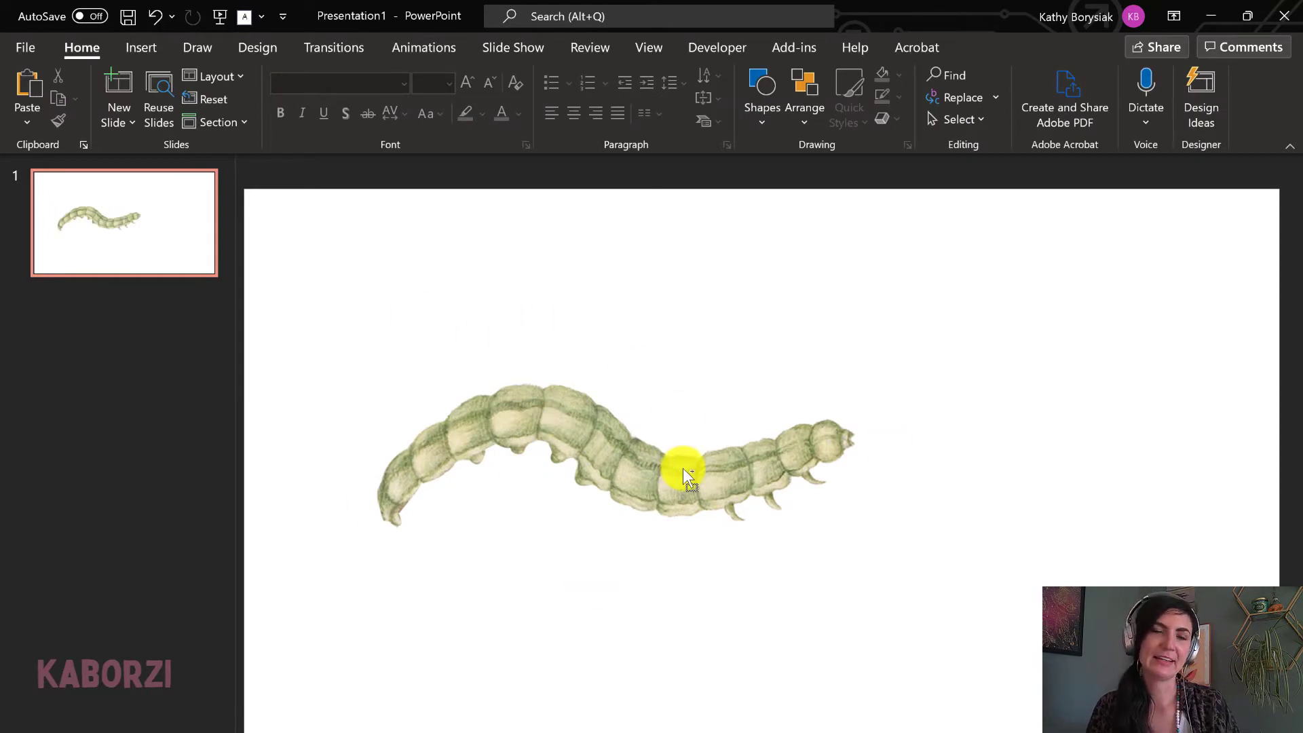
key(ctrl+z)
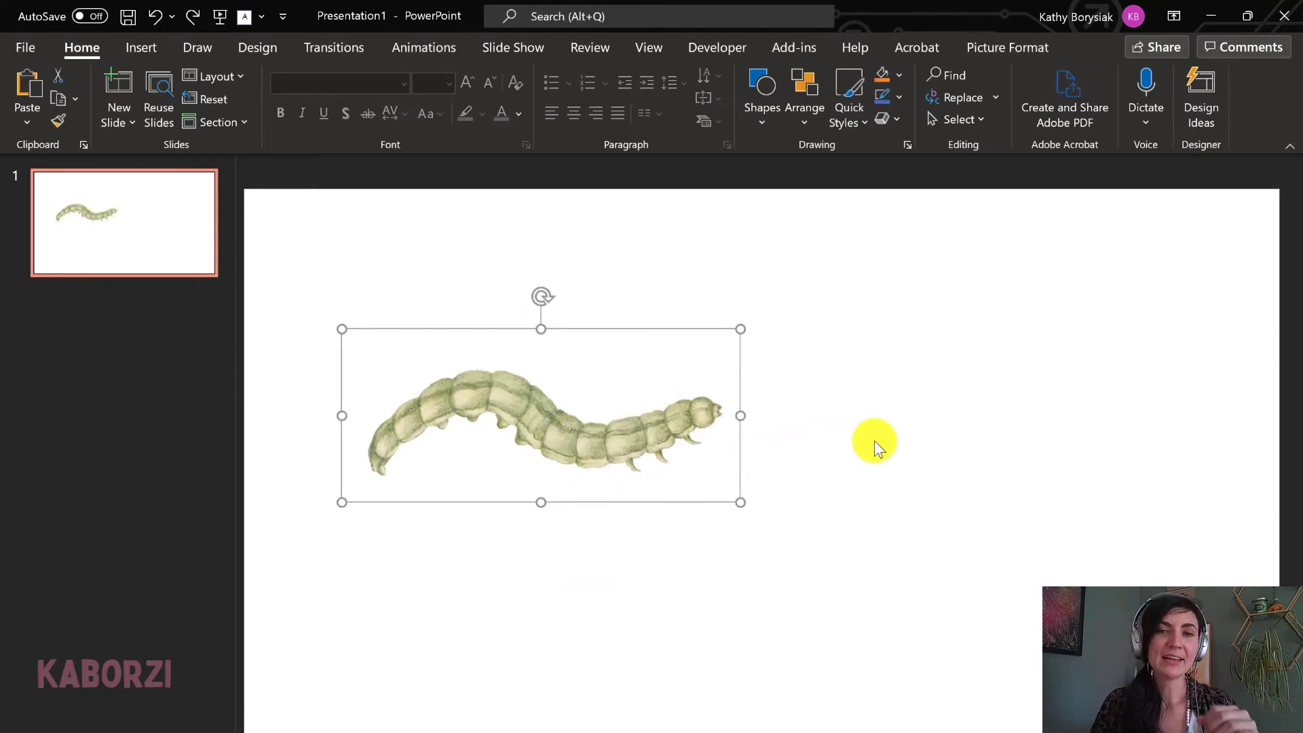
click(873, 441)
Save the caterpillar as a separate PNG picture in the GRAPHICS folder, with a file name starting with single_ca
click(421, 405)
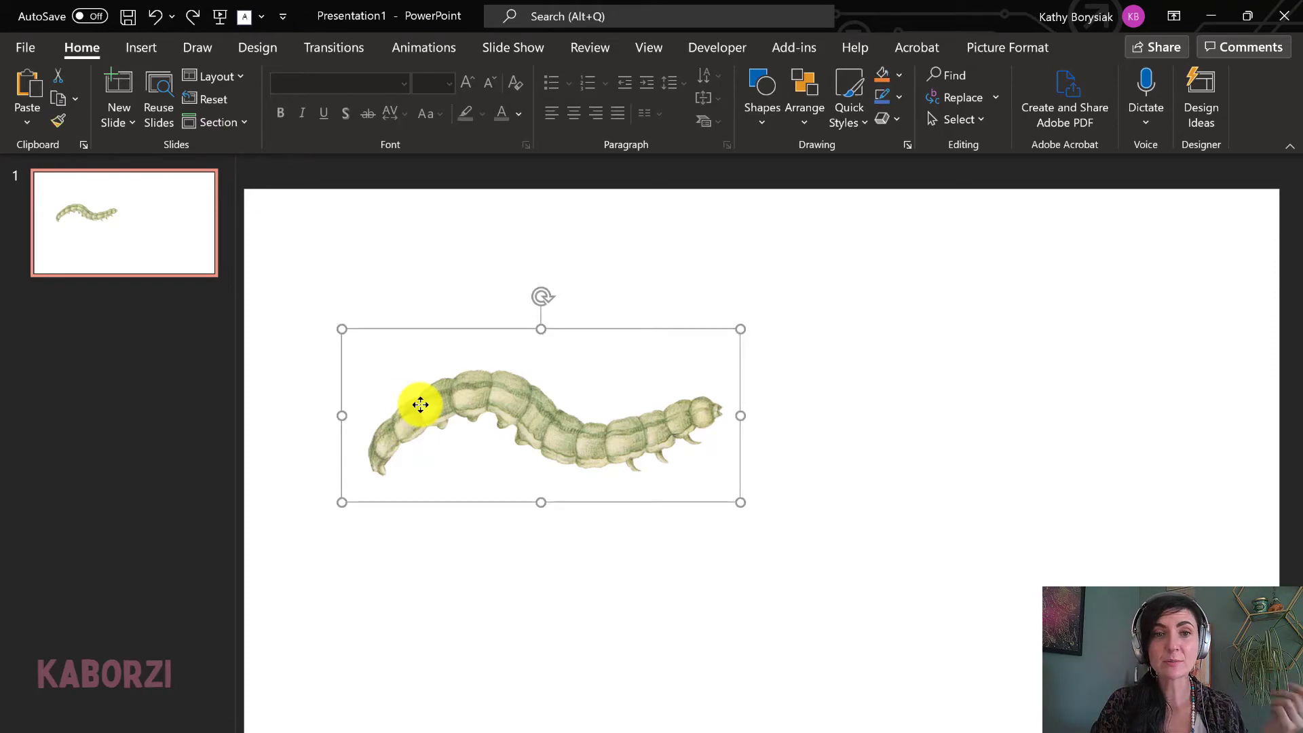
right_click(421, 405)
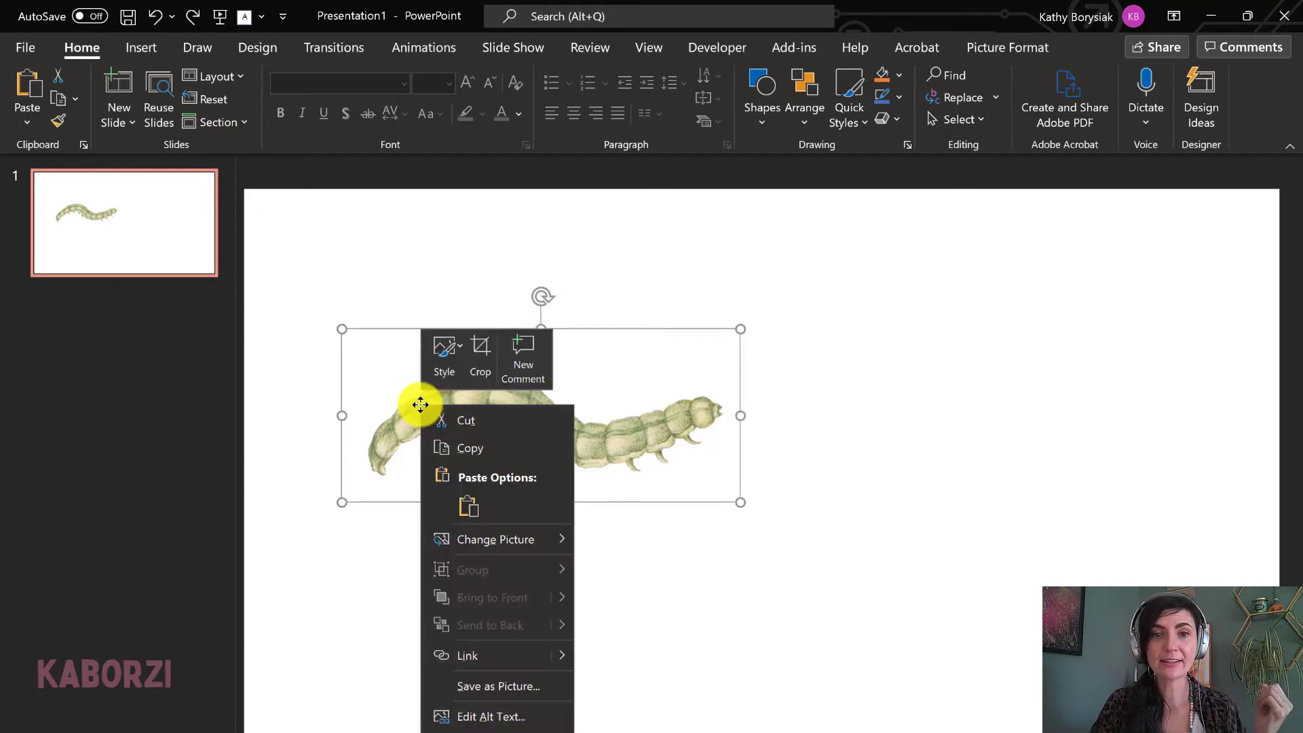
click(506, 685)
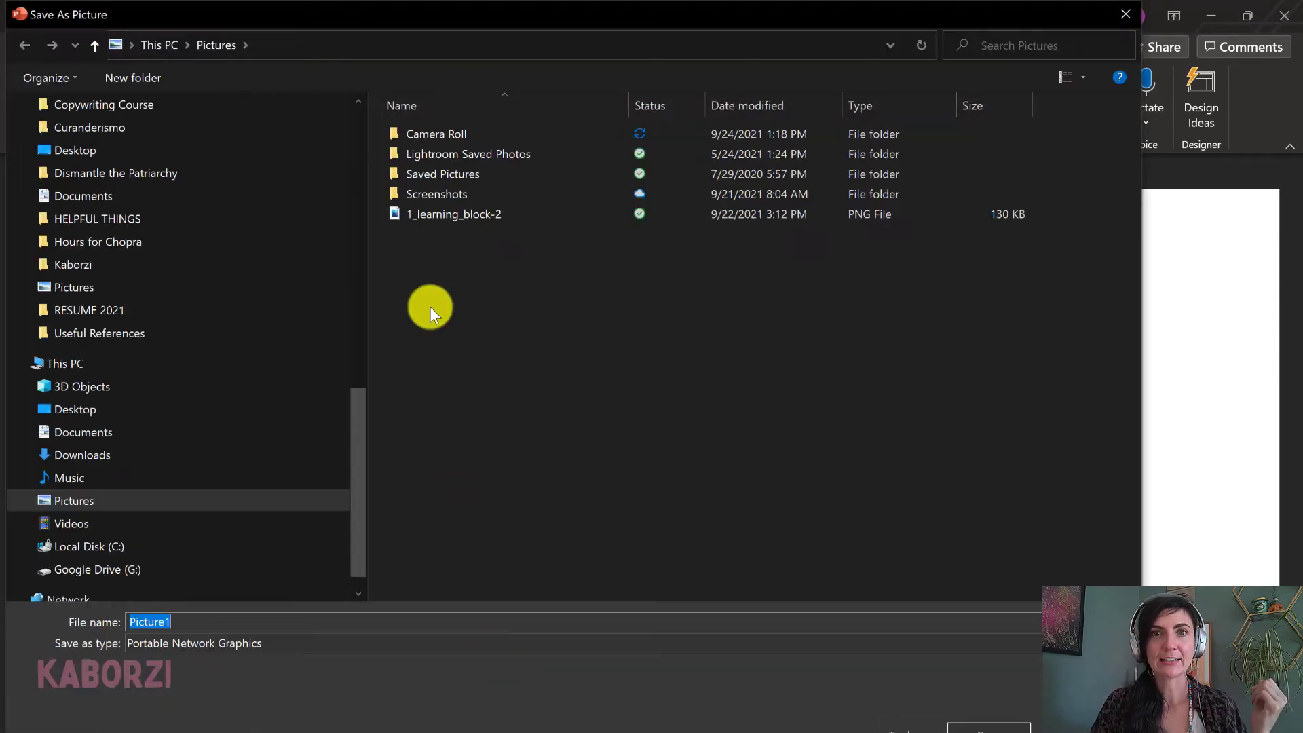
drag(362, 403, 325, 115)
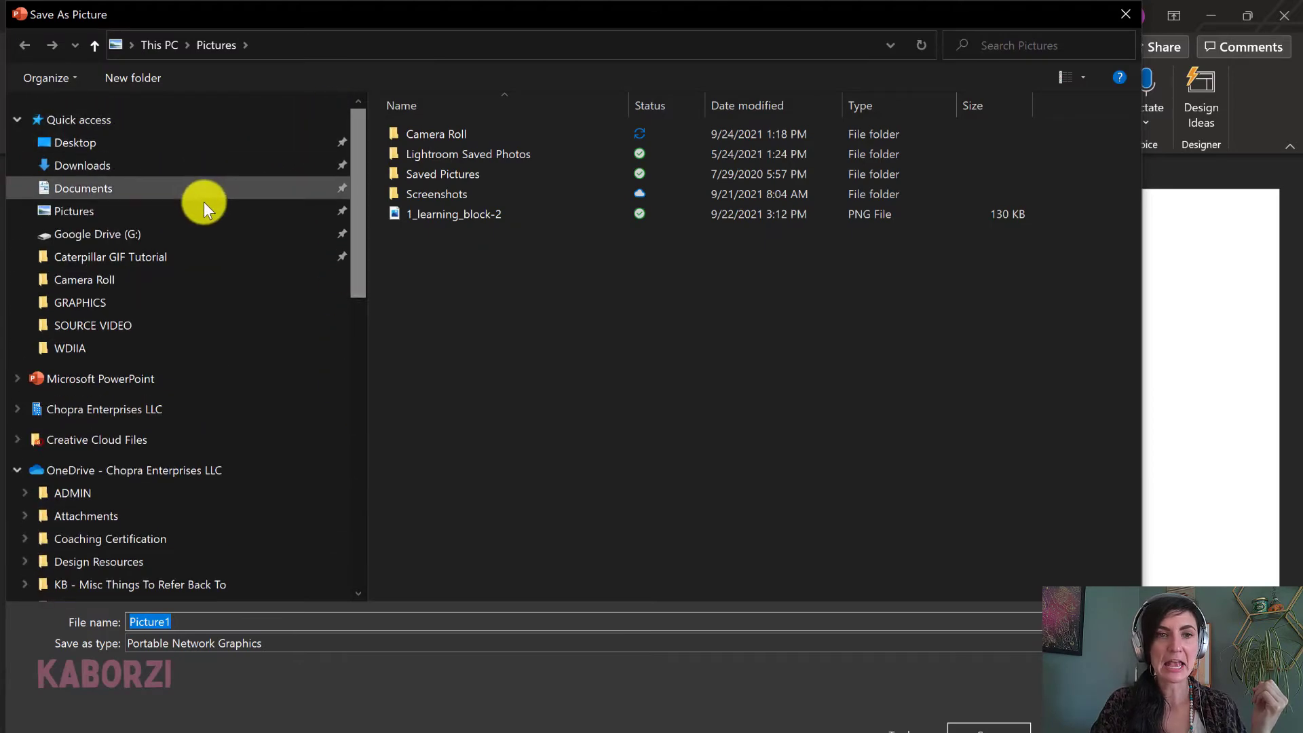
click(163, 299)
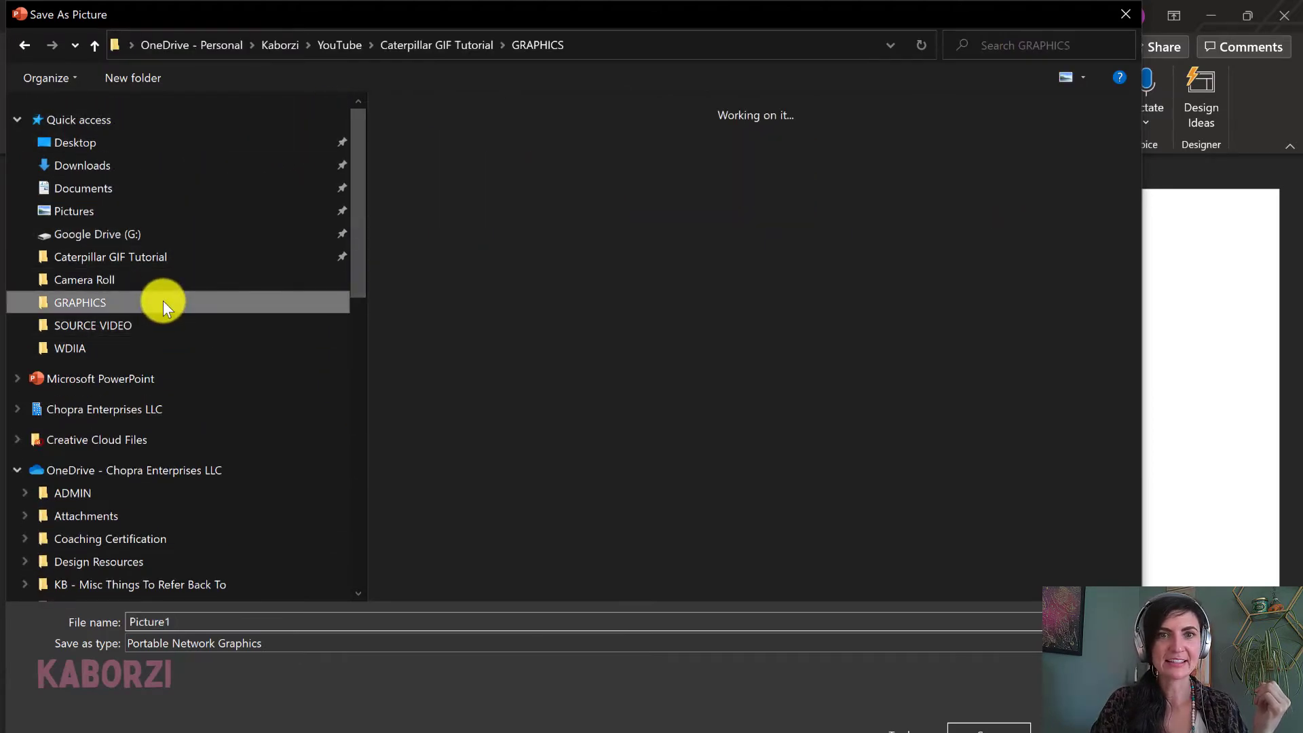
click(315, 620)
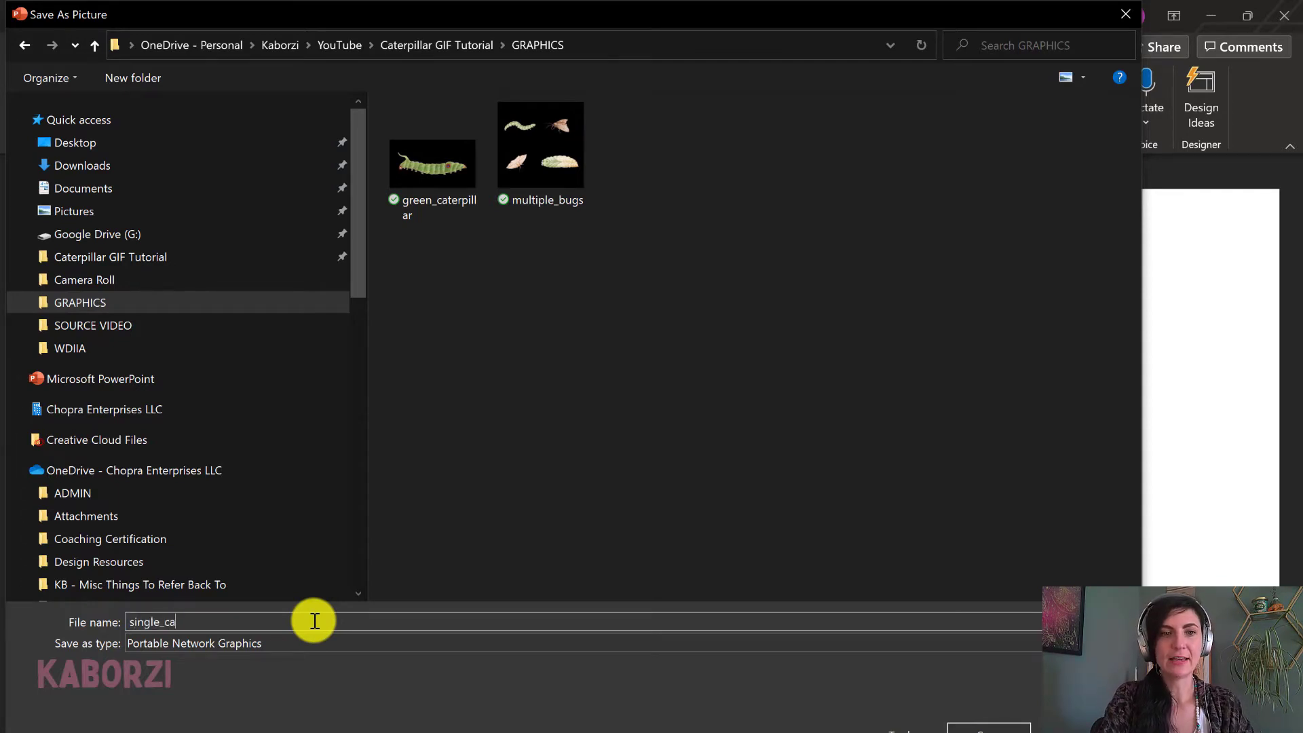
key(Return)
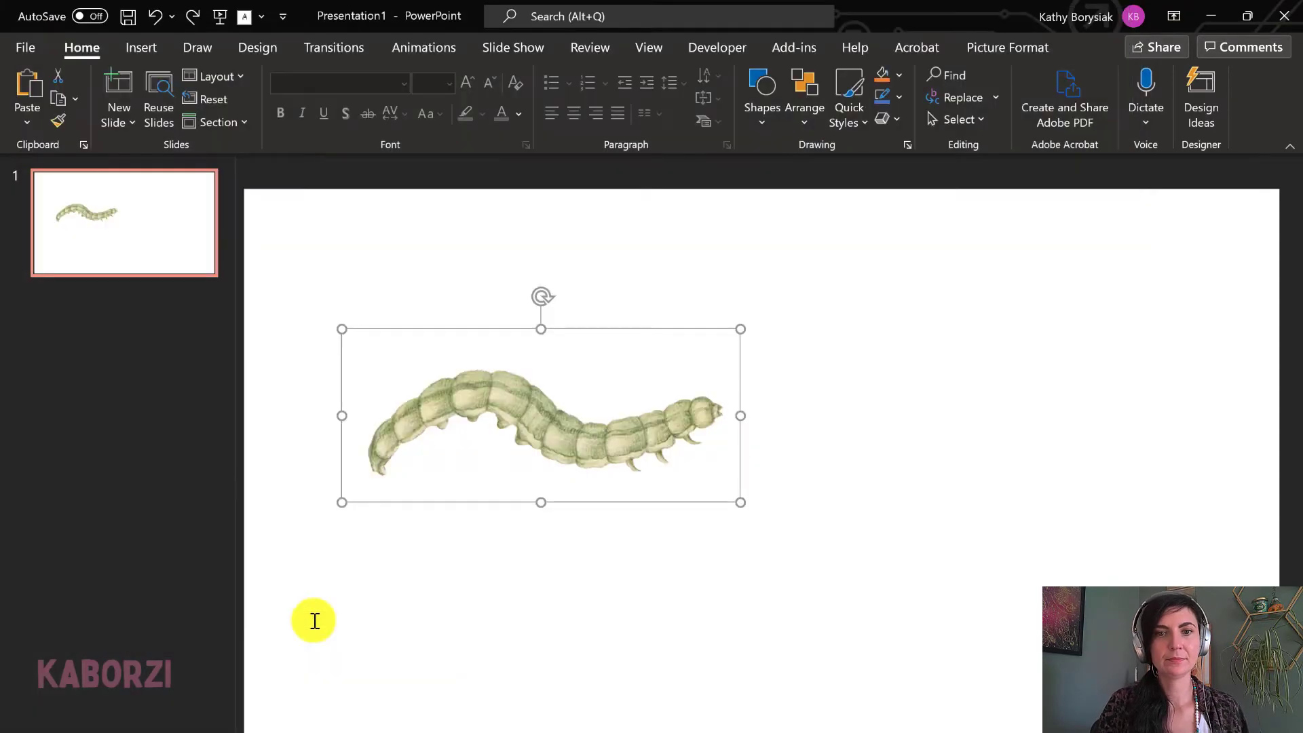
Change the slide size to the Banner preset, 8 in wide by 1 in high, and maximize the content
click(818, 357)
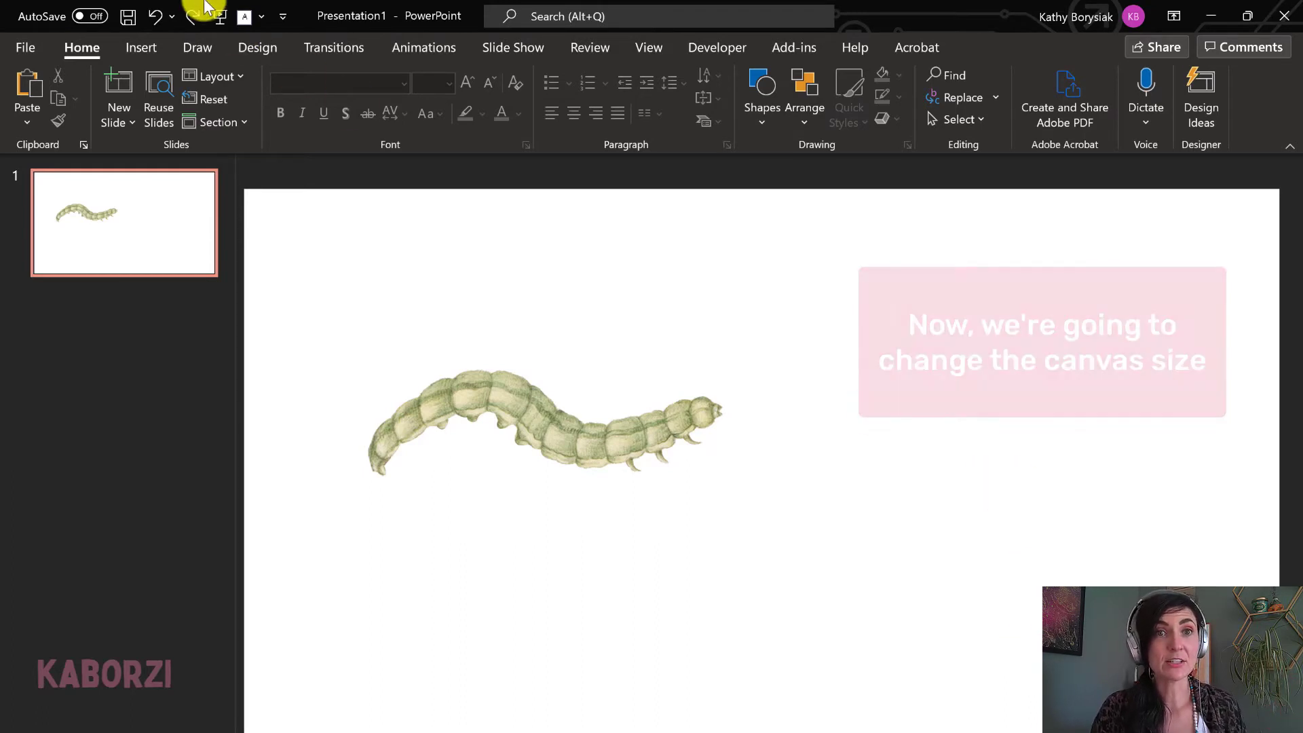
click(242, 49)
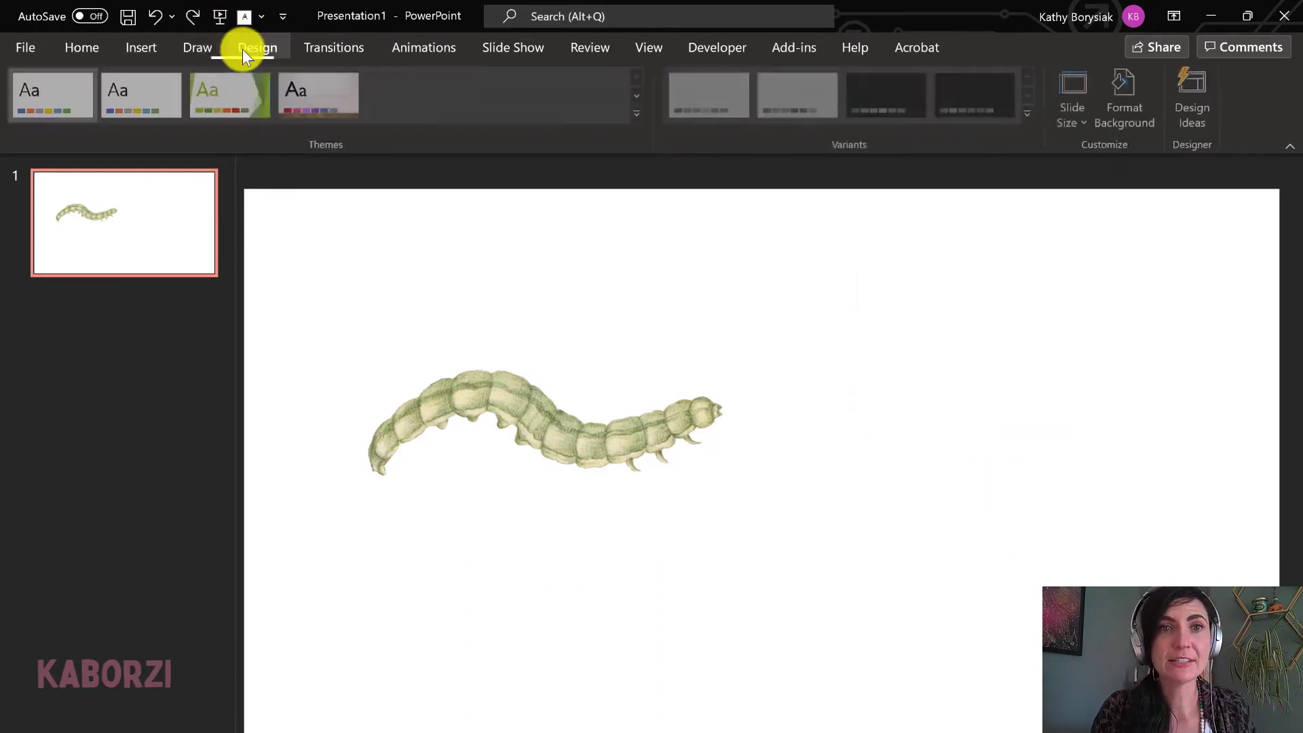
click(1028, 114)
click(1070, 123)
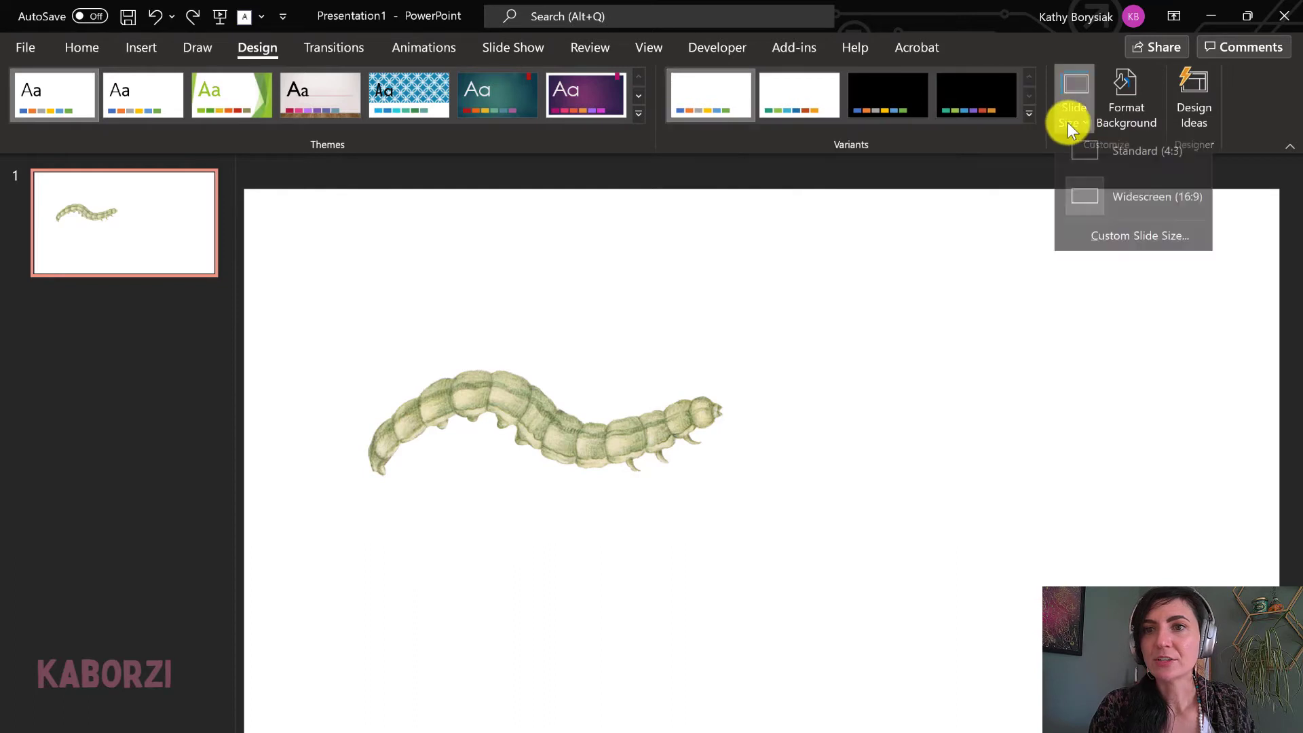
click(1094, 245)
click(637, 353)
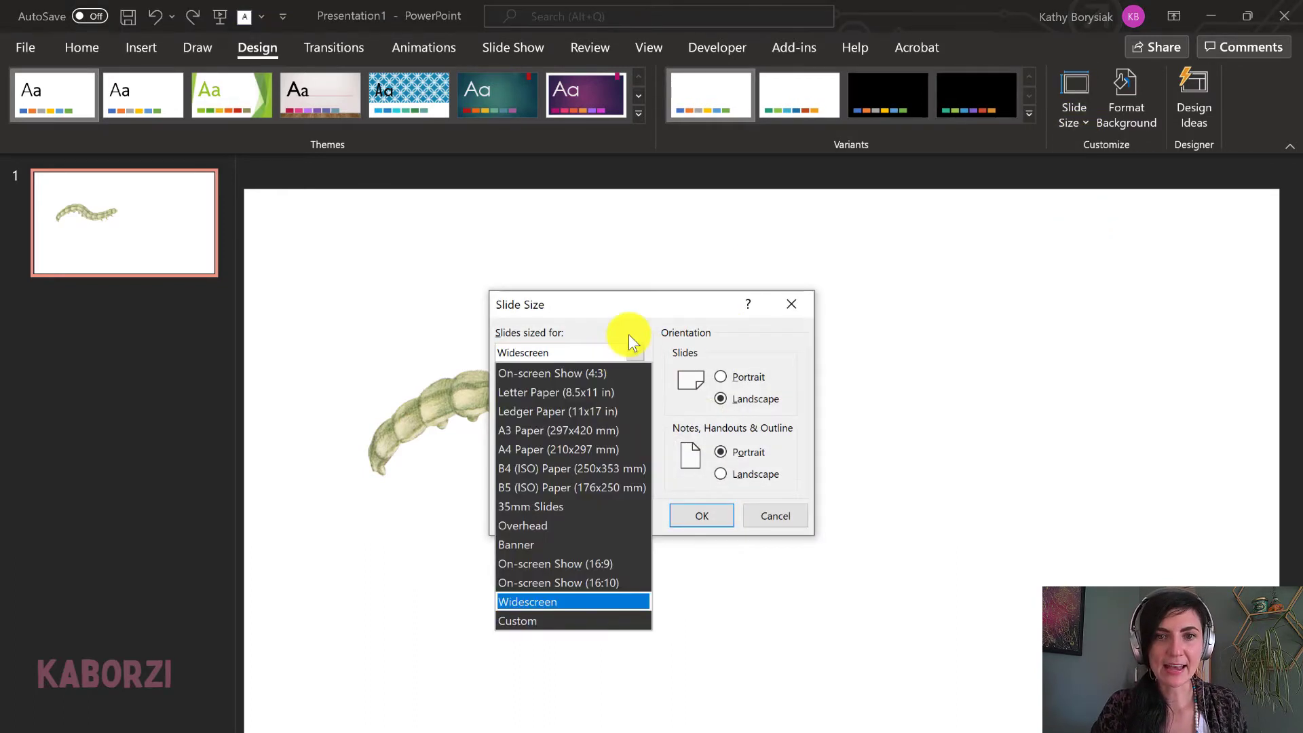
click(545, 548)
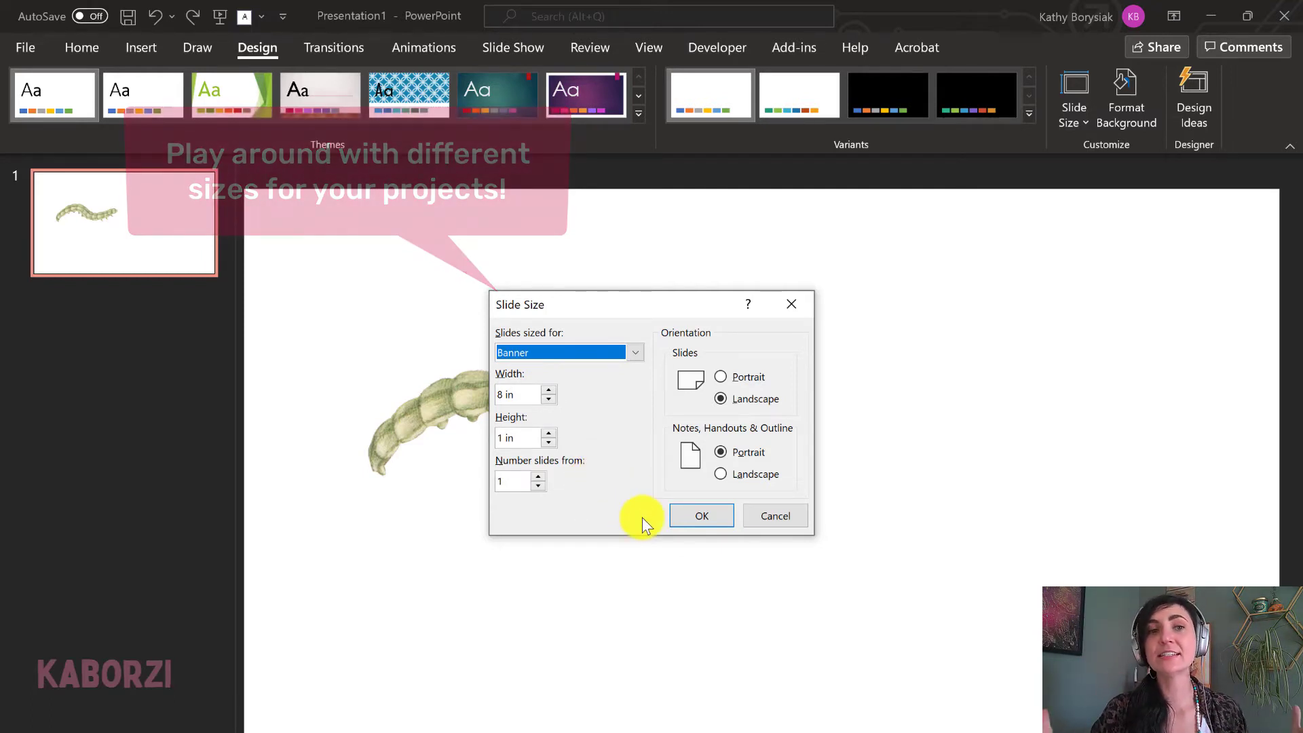
click(721, 517)
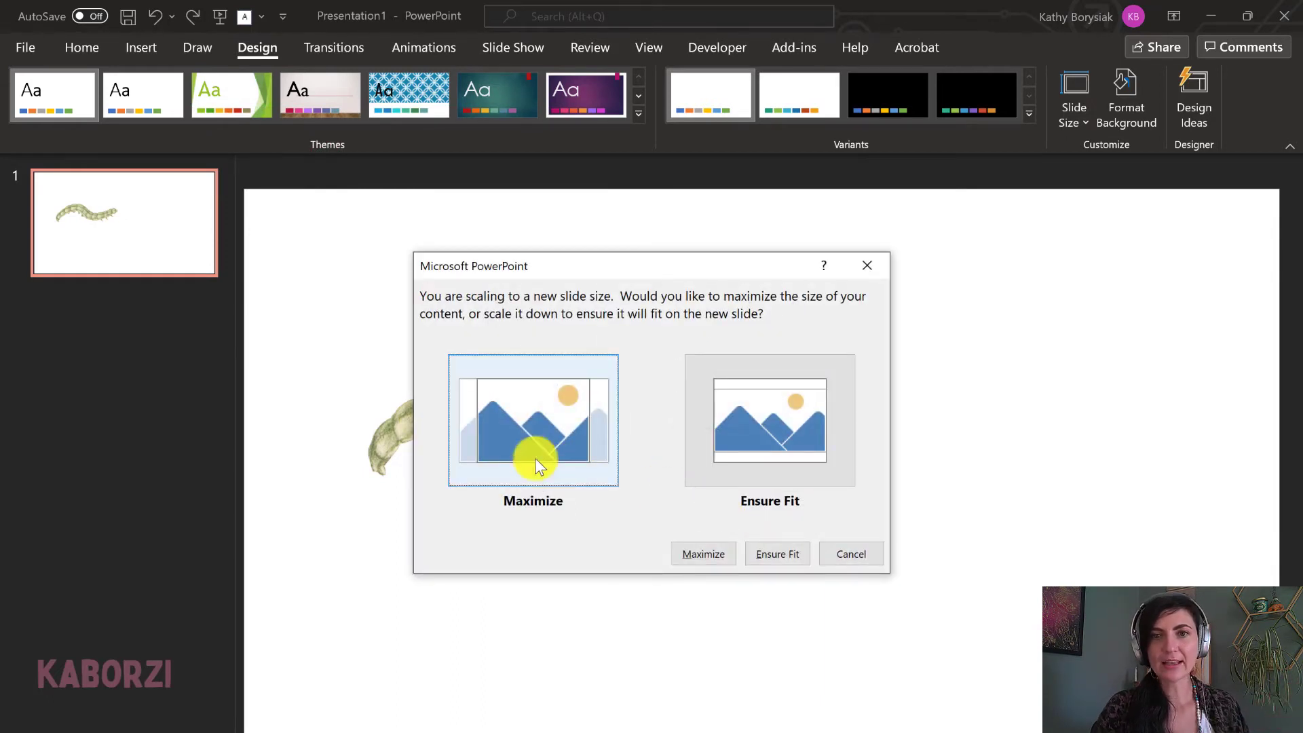
click(714, 551)
Shrink the caterpillar proportionally to about one seventh of the banner's width and place it in the slide's lower-left corner
click(532, 415)
drag(533, 415, 738, 474)
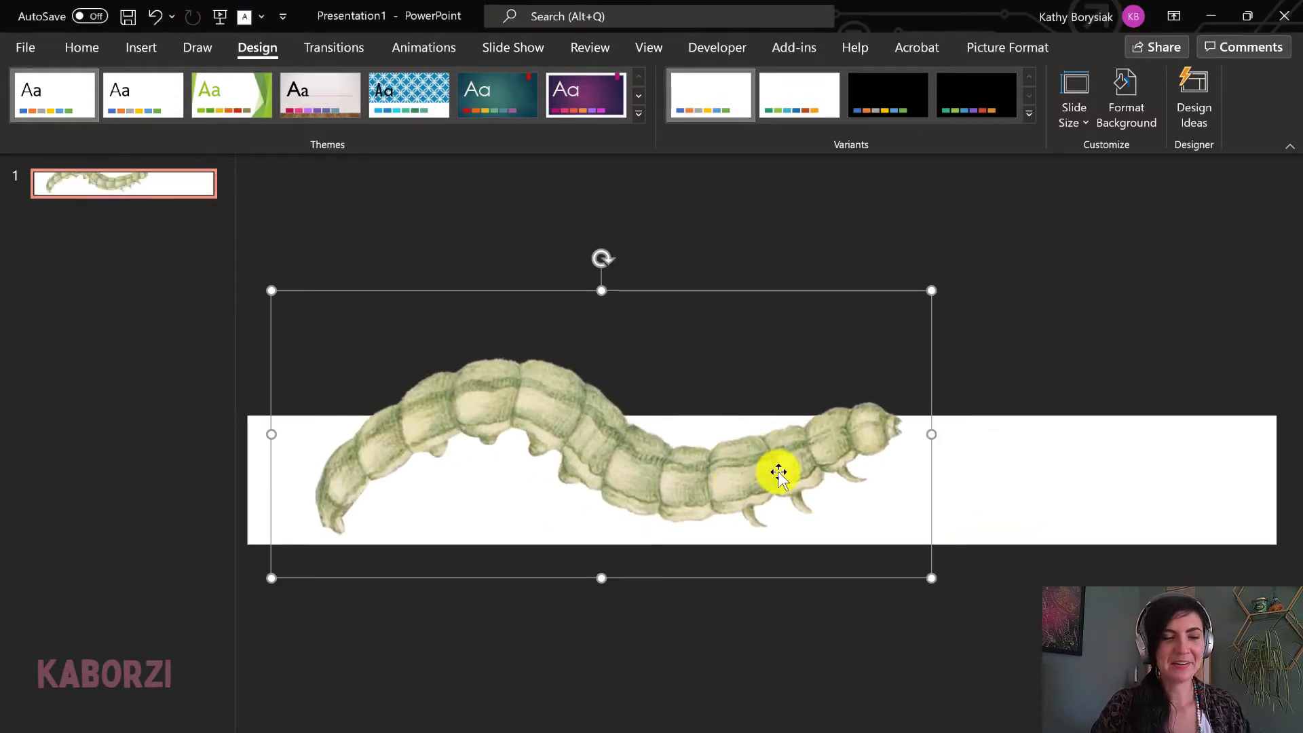
drag(931, 291, 662, 421)
key(ctrl+z)
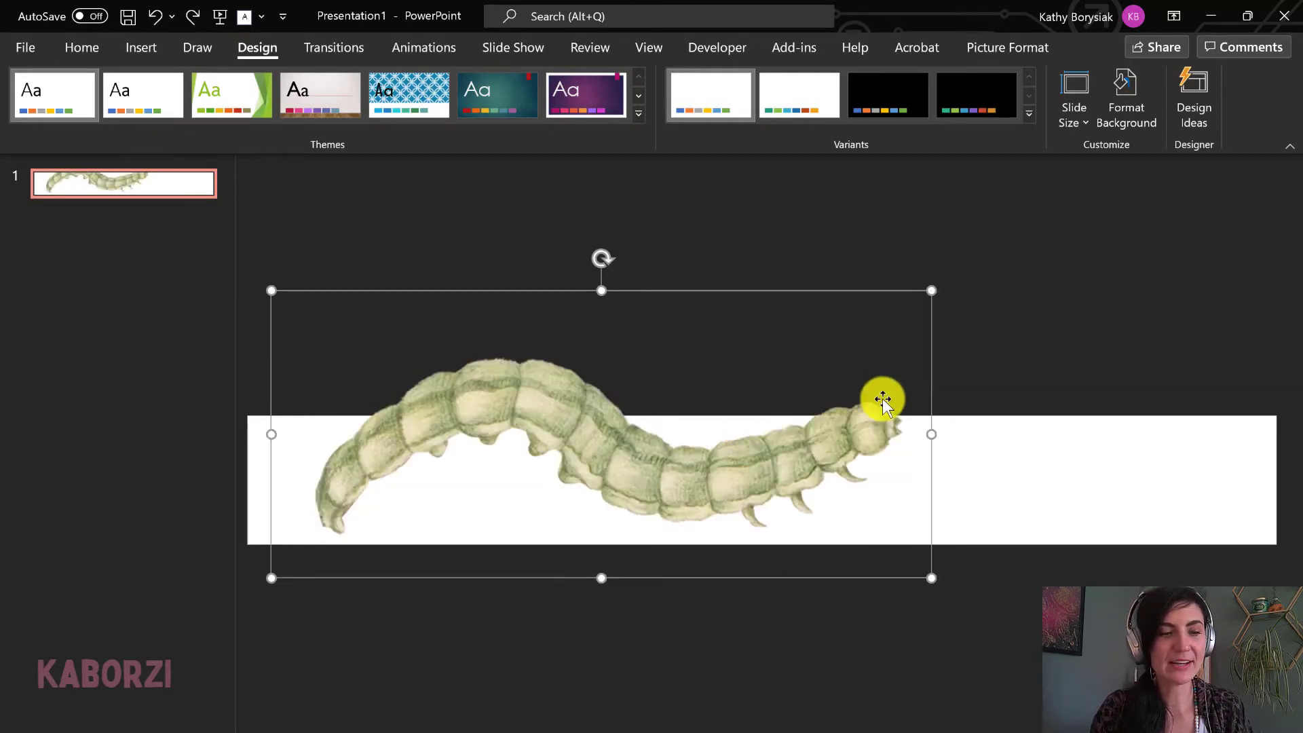
drag(930, 291, 468, 532)
drag(370, 539, 329, 502)
drag(436, 445, 387, 468)
drag(310, 519, 320, 506)
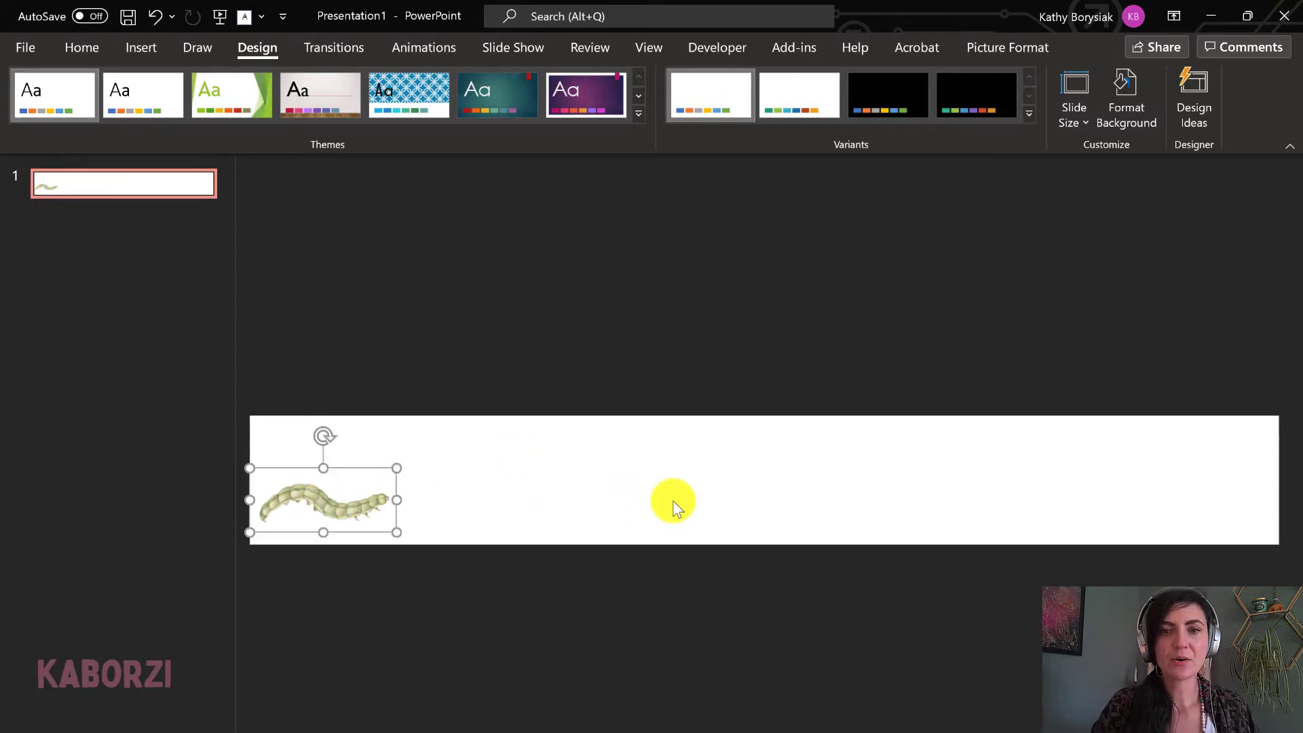
click(702, 624)
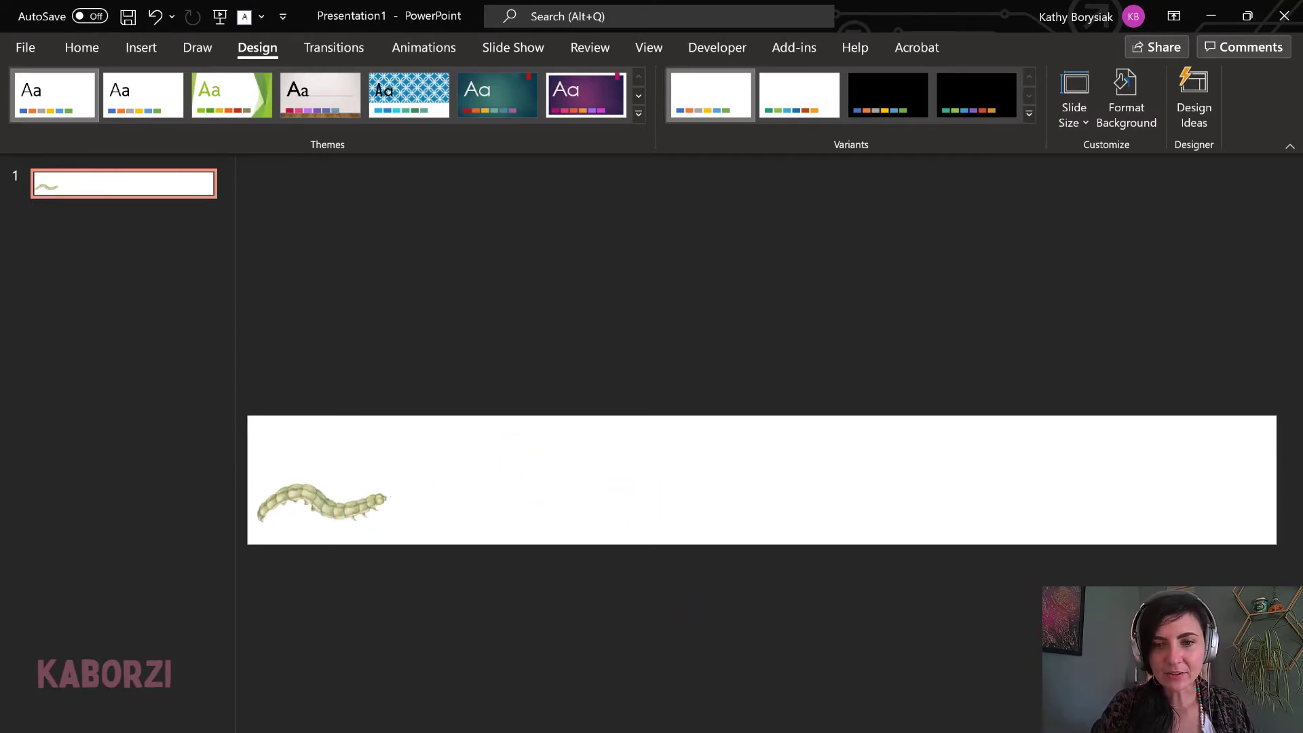
Look at the reference video of a real crawling caterpillar and return to the presentation
key(alt+Tab)
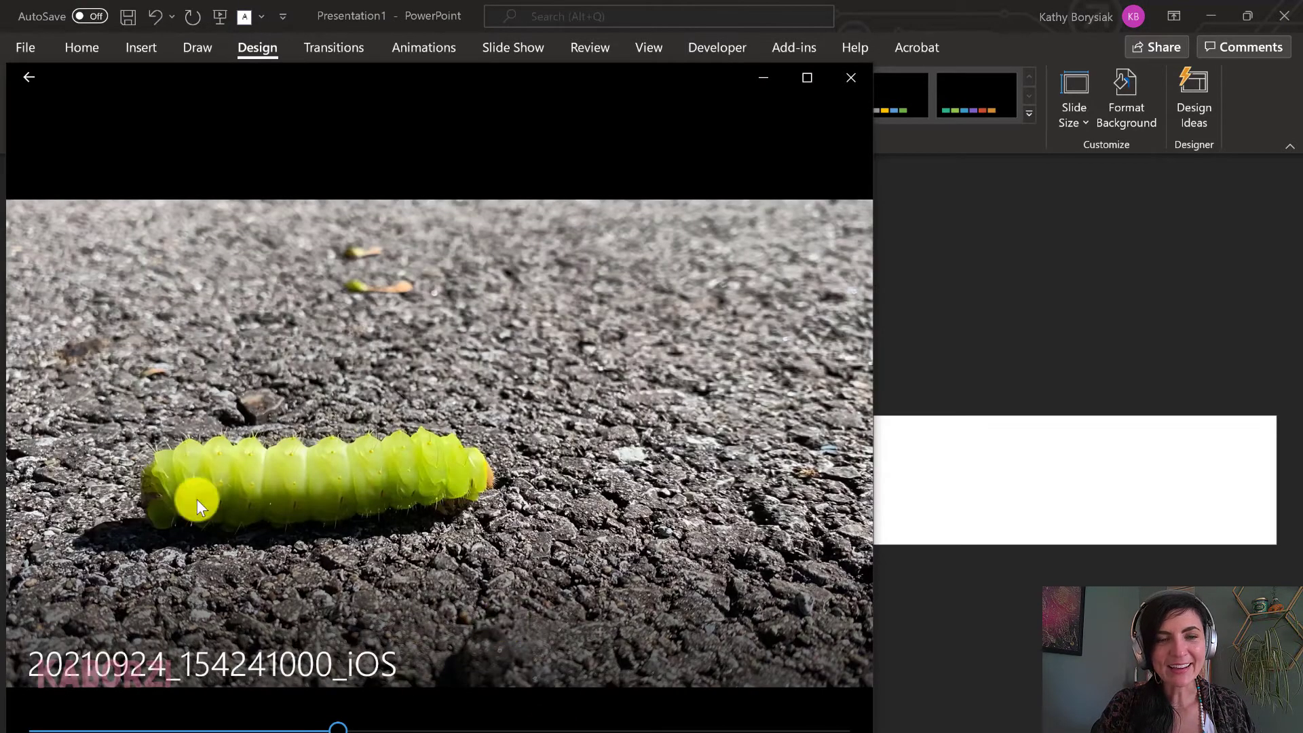
click(942, 339)
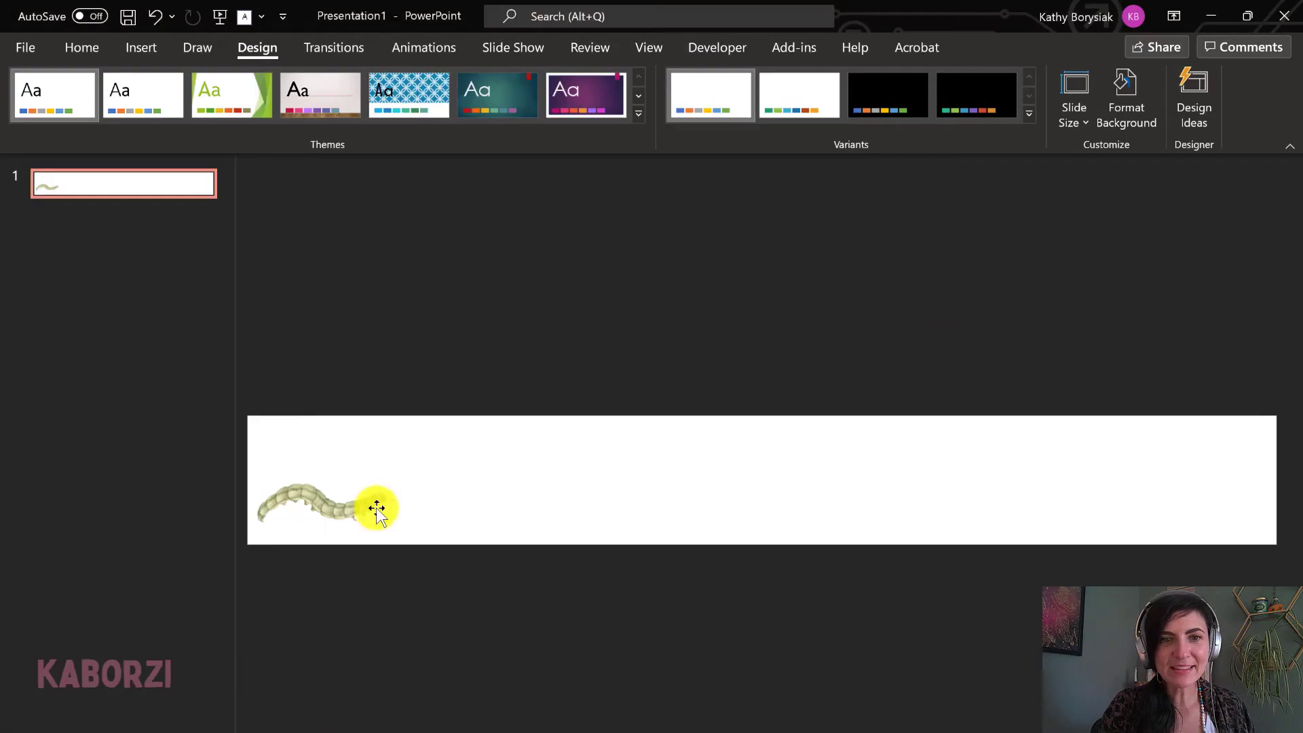
key(ctrl+z)
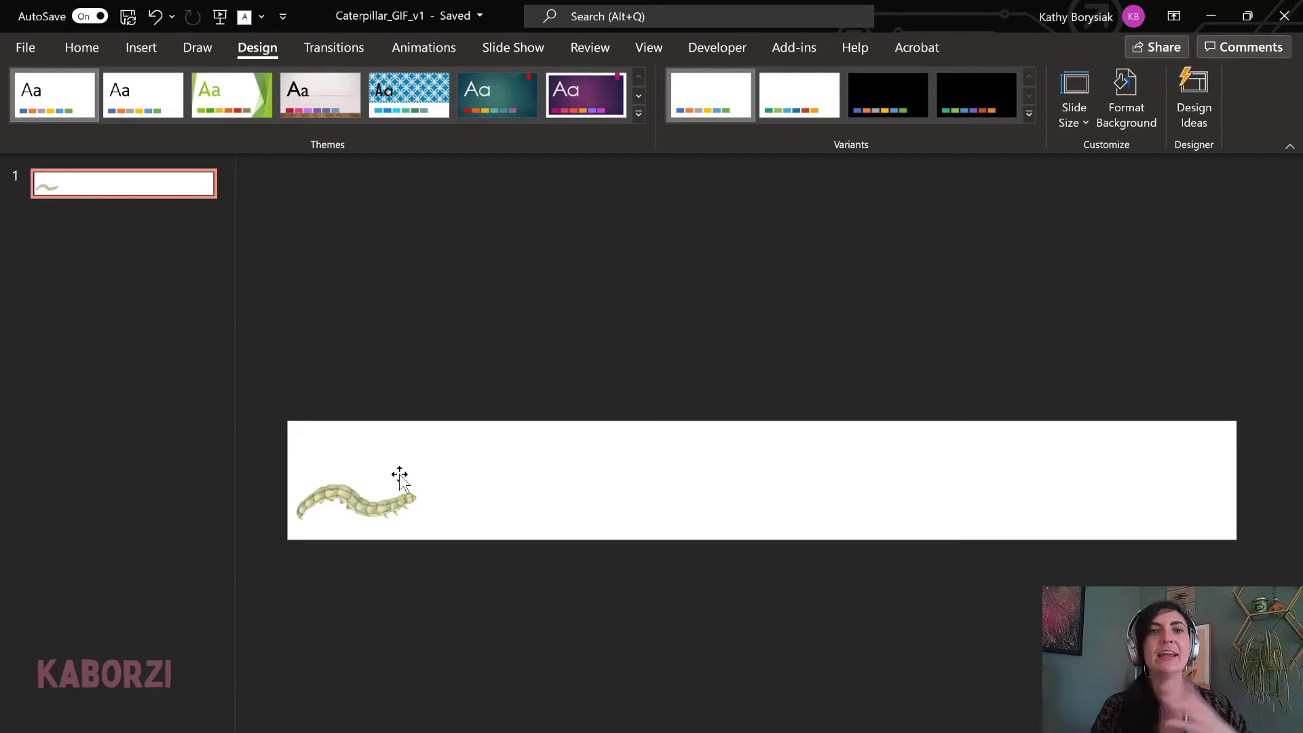
key(alt+Tab)
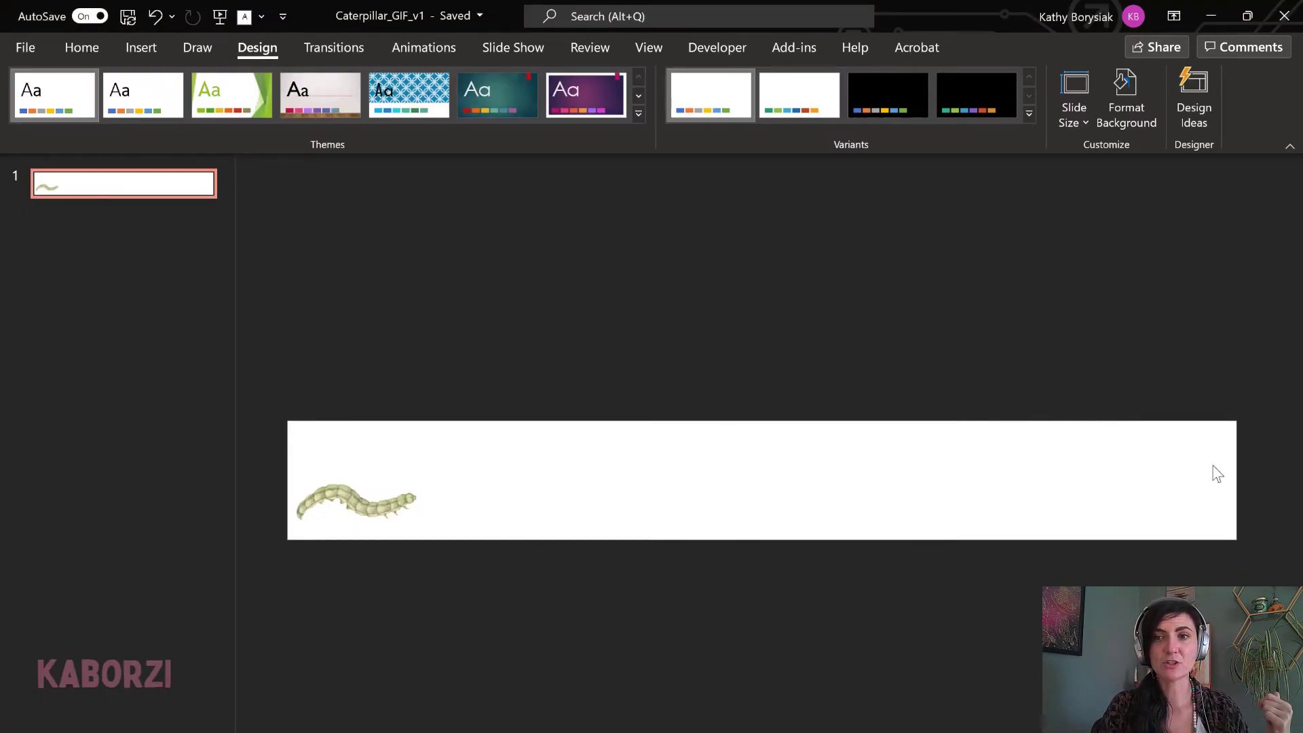
Duplicate the caterpillar slide and delete the caterpillar from slide 1 to leave a blank opening frame
click(180, 192)
click(447, 470)
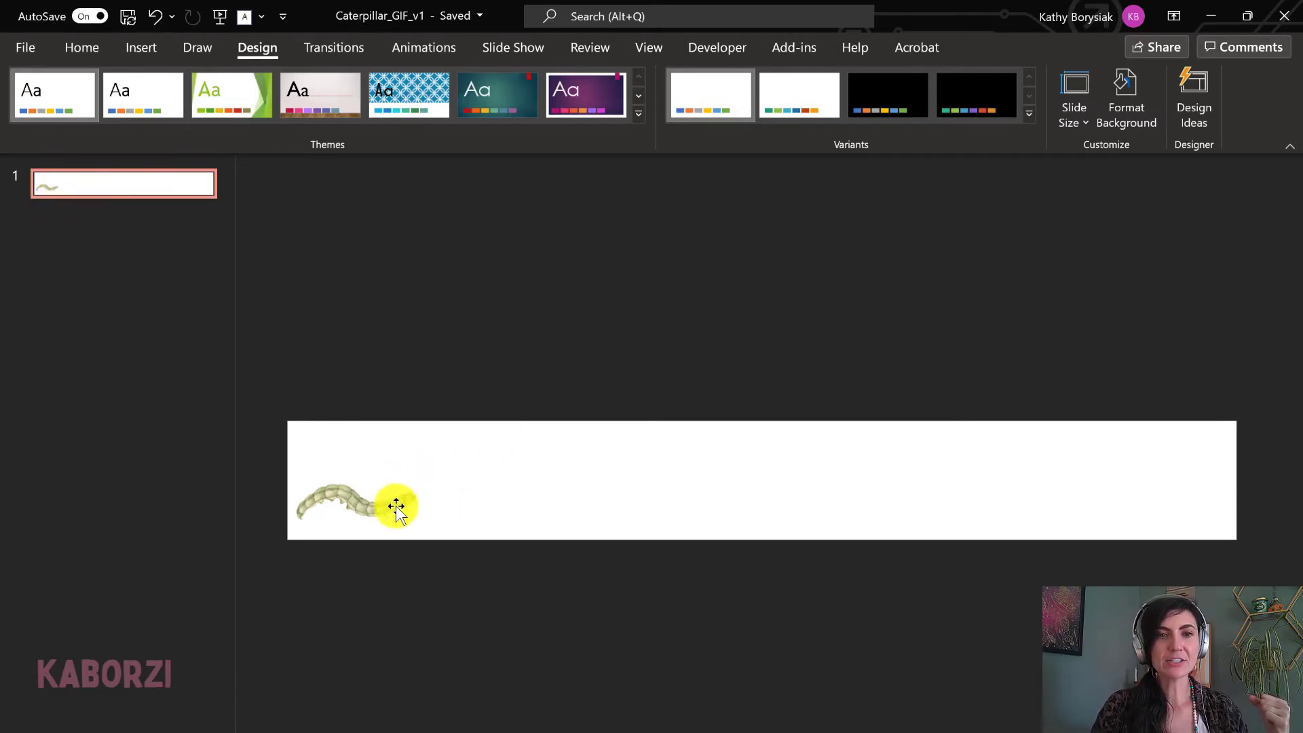
right_click(178, 189)
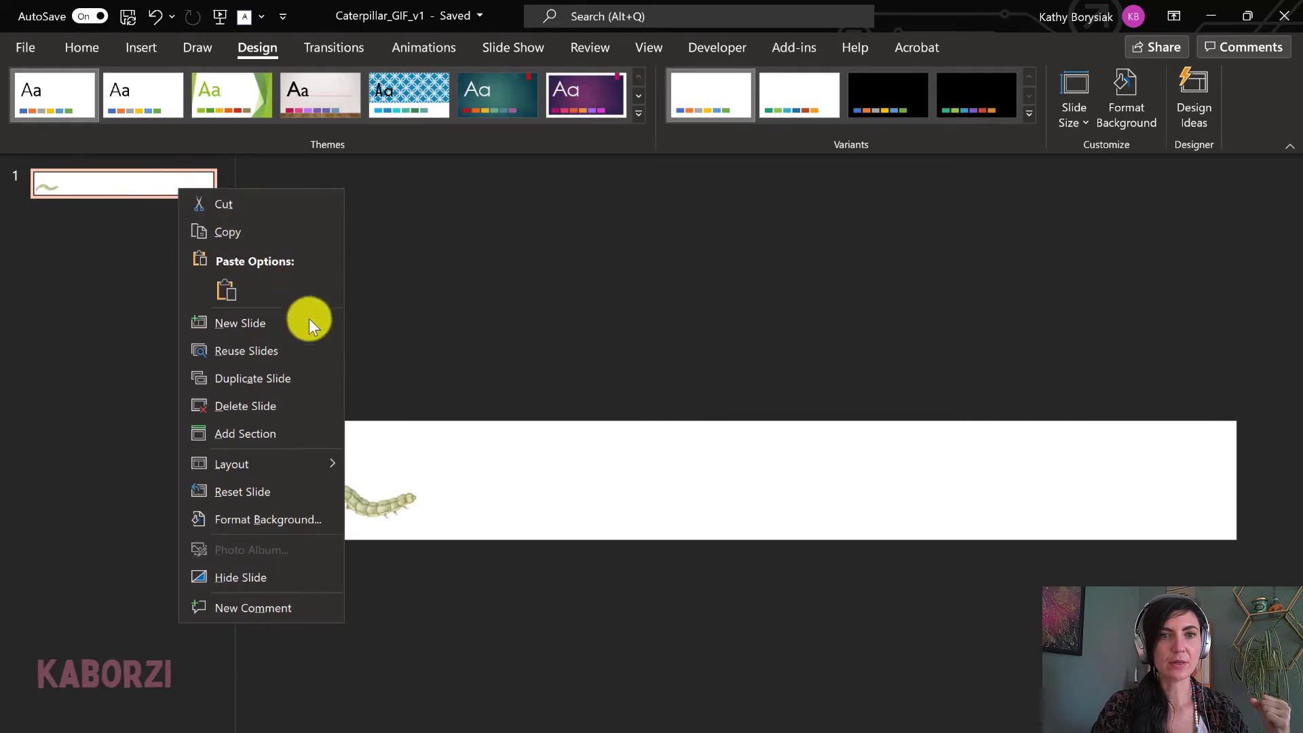
click(292, 379)
click(160, 191)
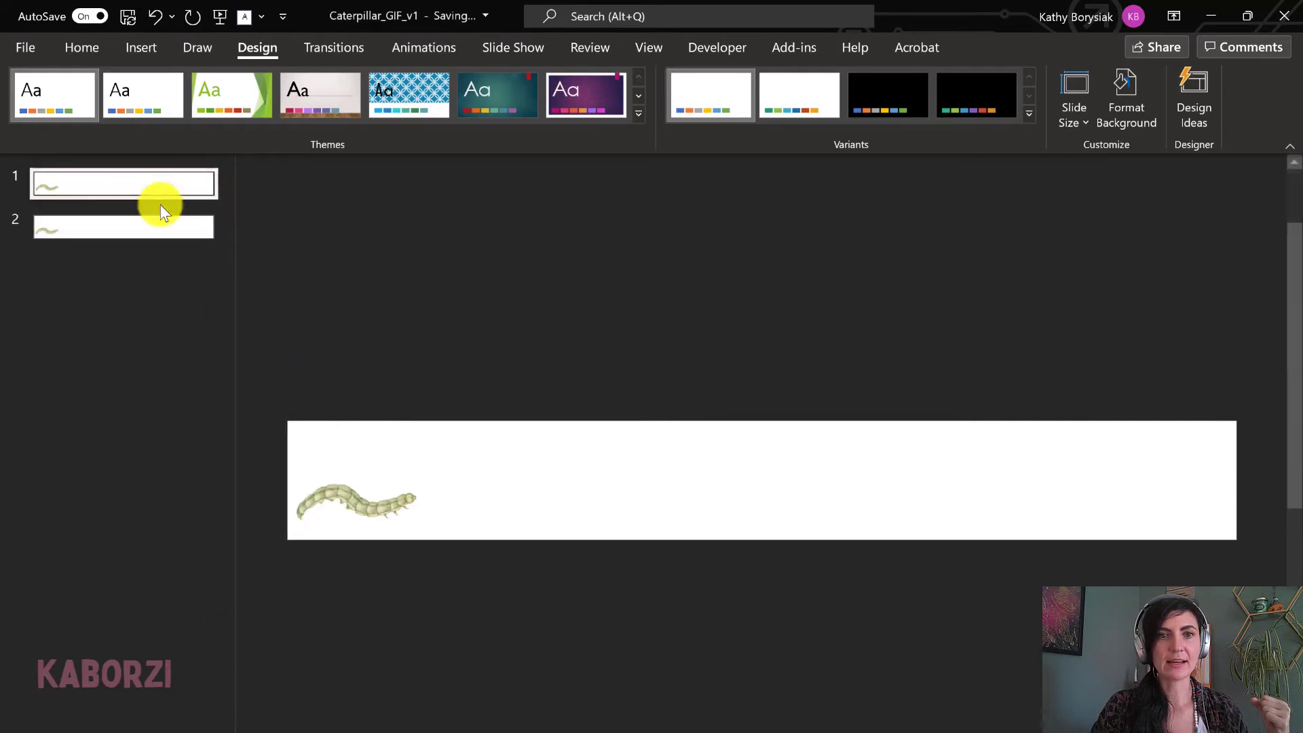
click(365, 500)
key(Delete)
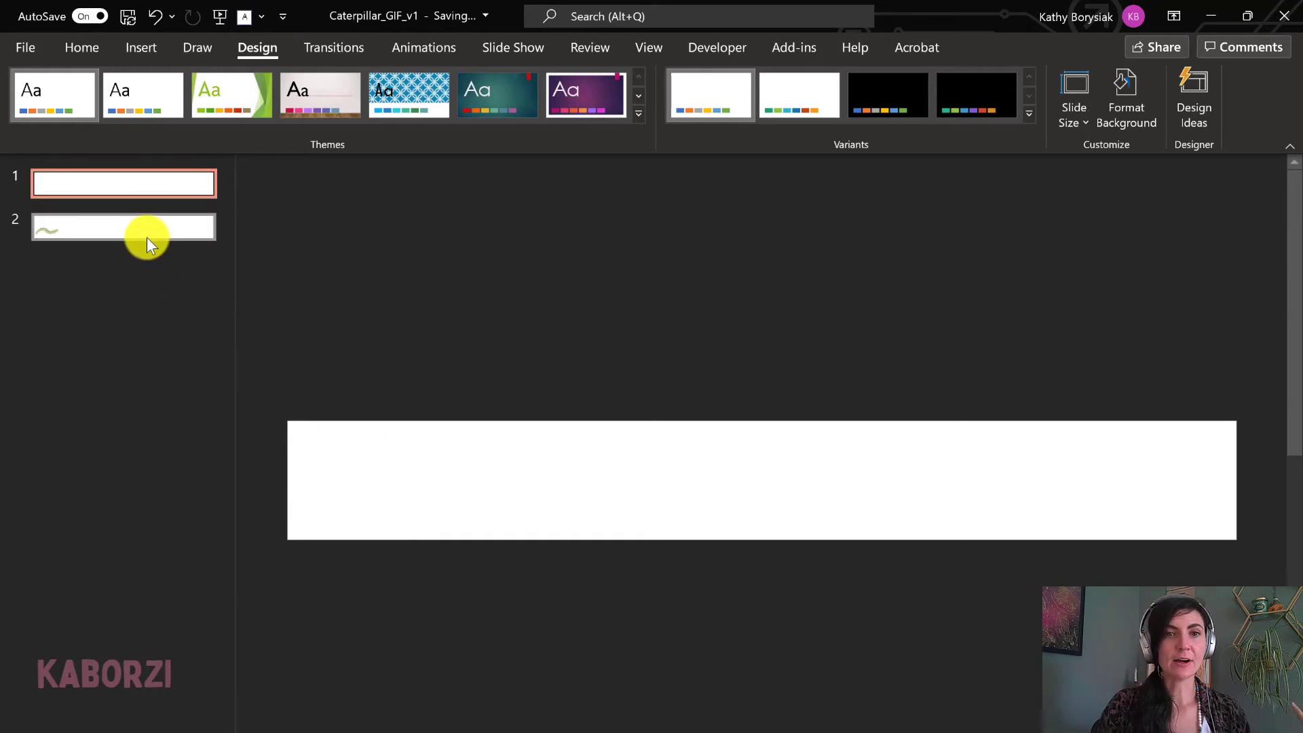
click(103, 184)
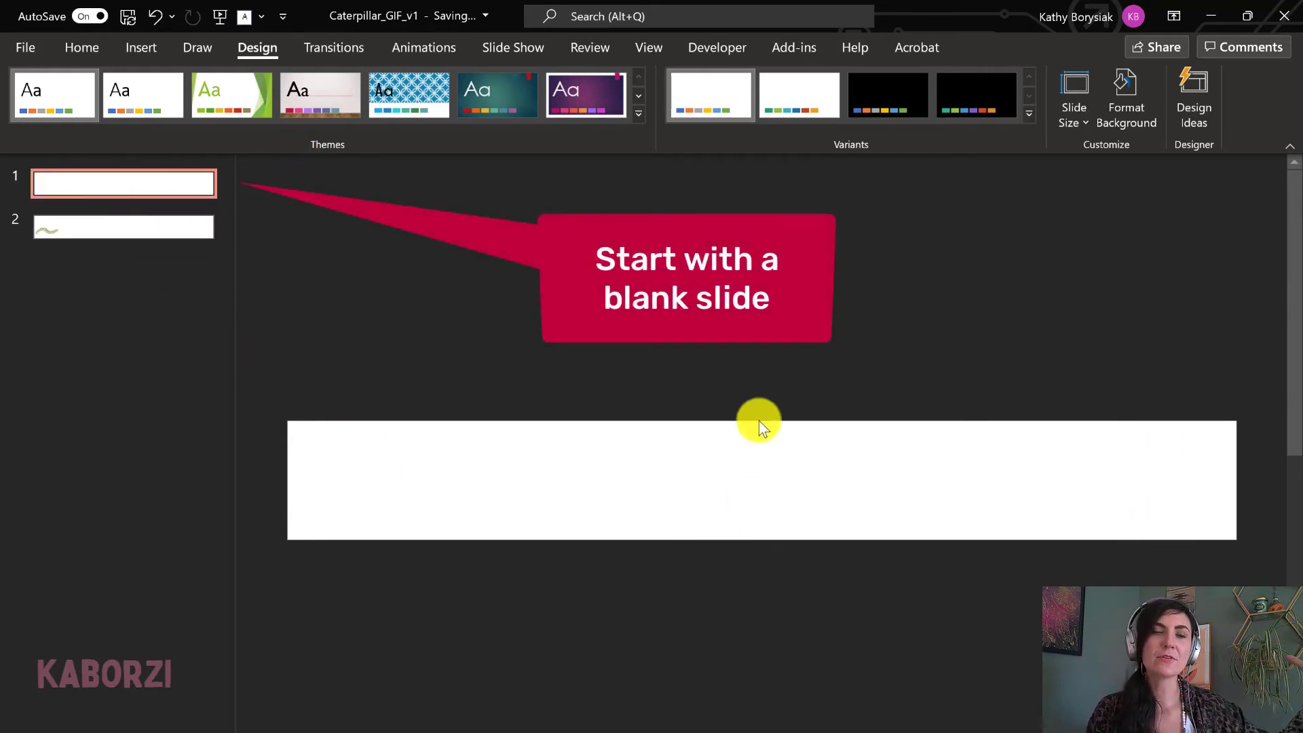
Move the caterpillar on slide 2 partly past the left edge of the canvas so only its front part shows
click(127, 228)
drag(398, 506, 314, 518)
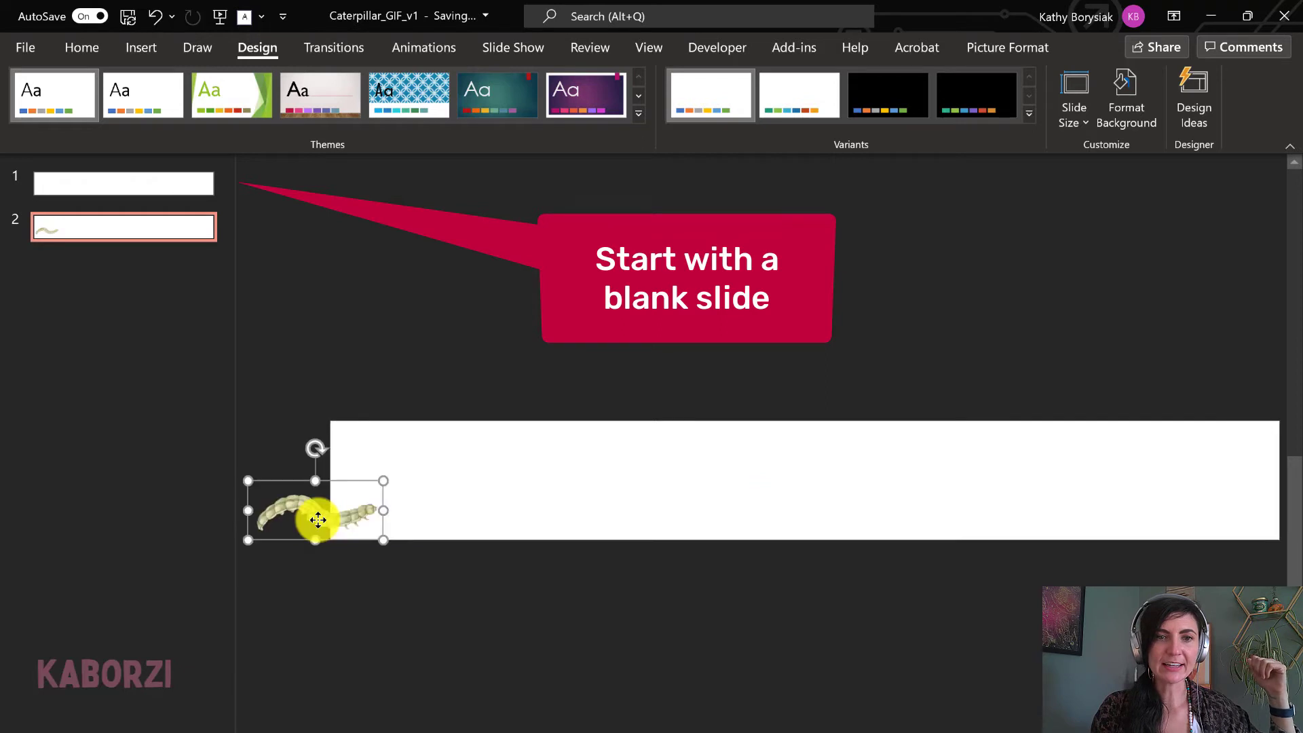
click(302, 305)
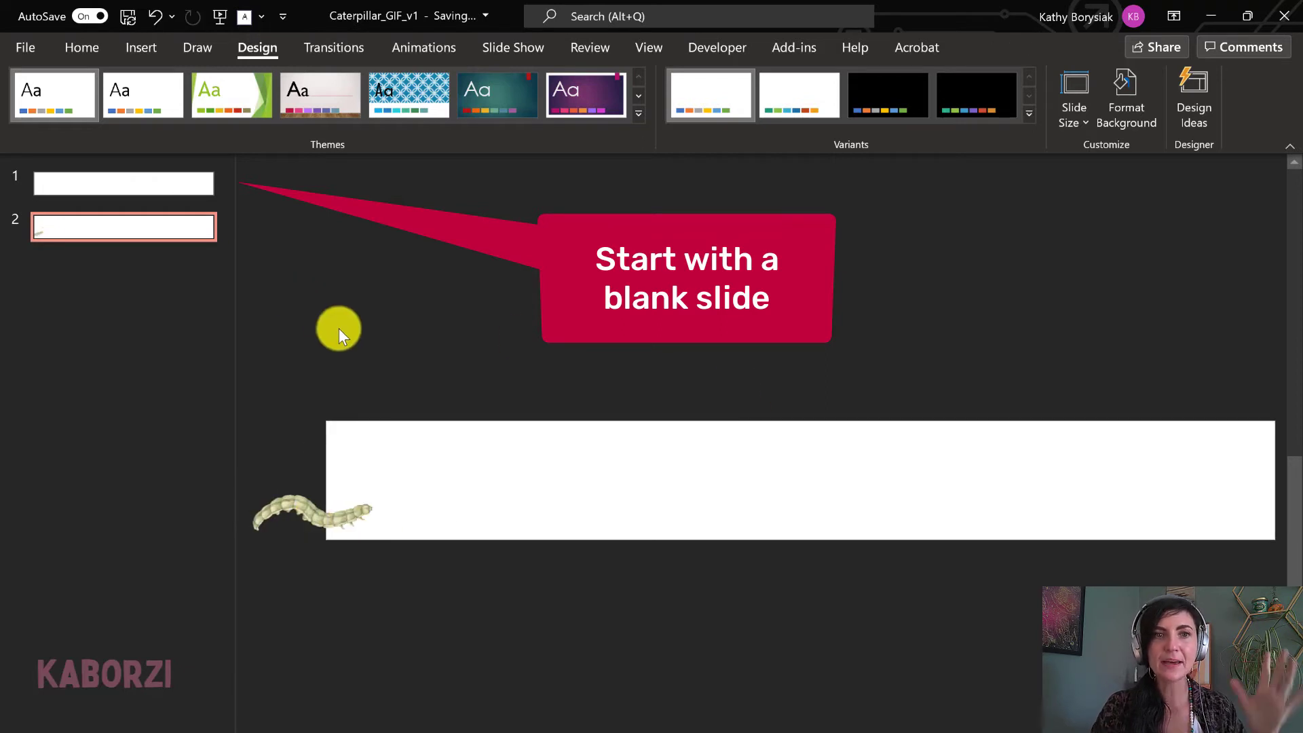
Duplicate slide 2, move the caterpillar on the copy a little farther right, and compare the first three slides
right_click(152, 234)
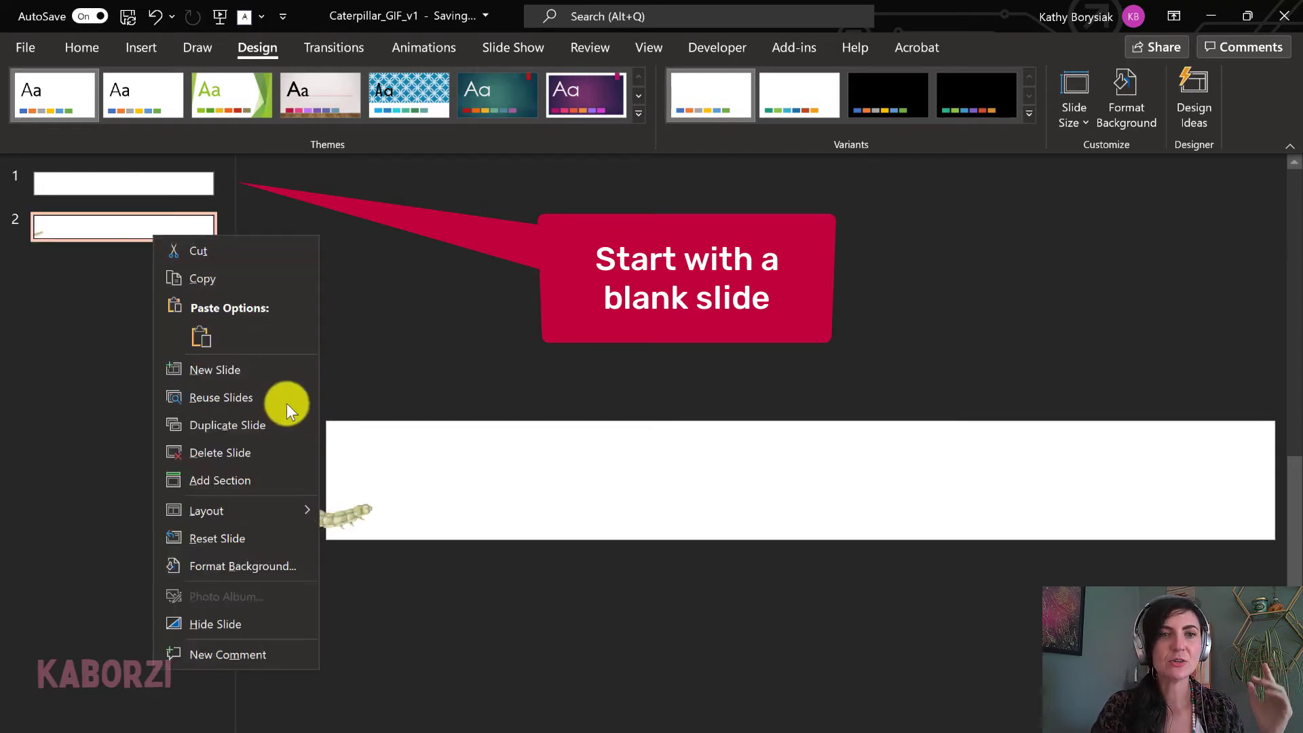
click(279, 421)
drag(309, 513, 341, 520)
click(108, 188)
click(109, 236)
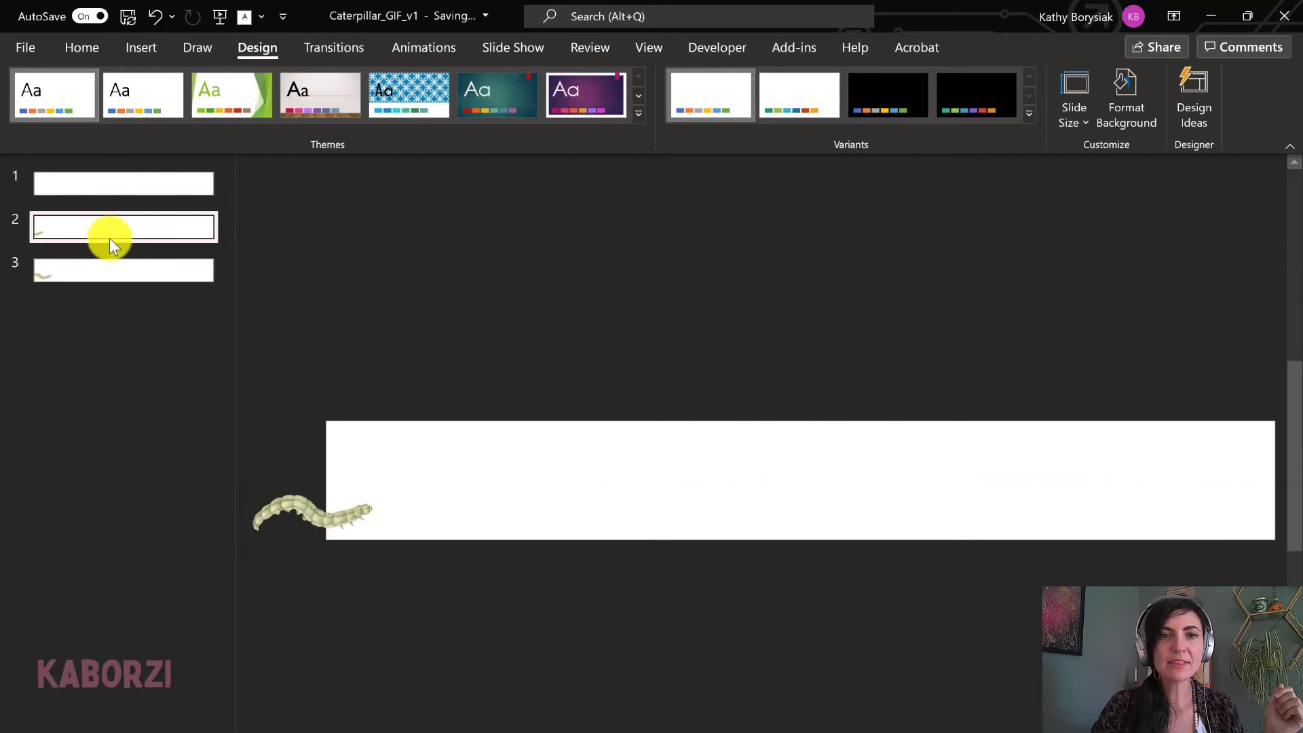
click(103, 270)
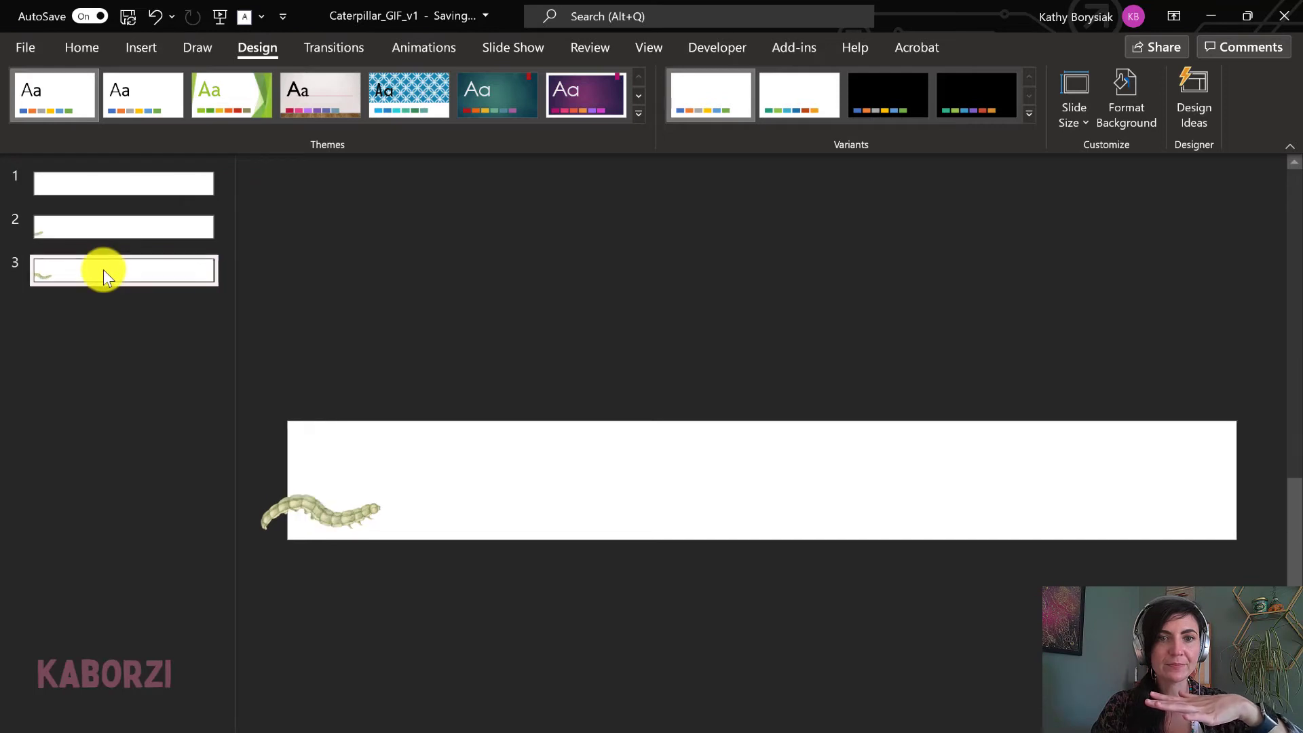
Duplicate slide 3 and move the caterpillar on slide 4 to the right until it is fully on the canvas
right_click(166, 270)
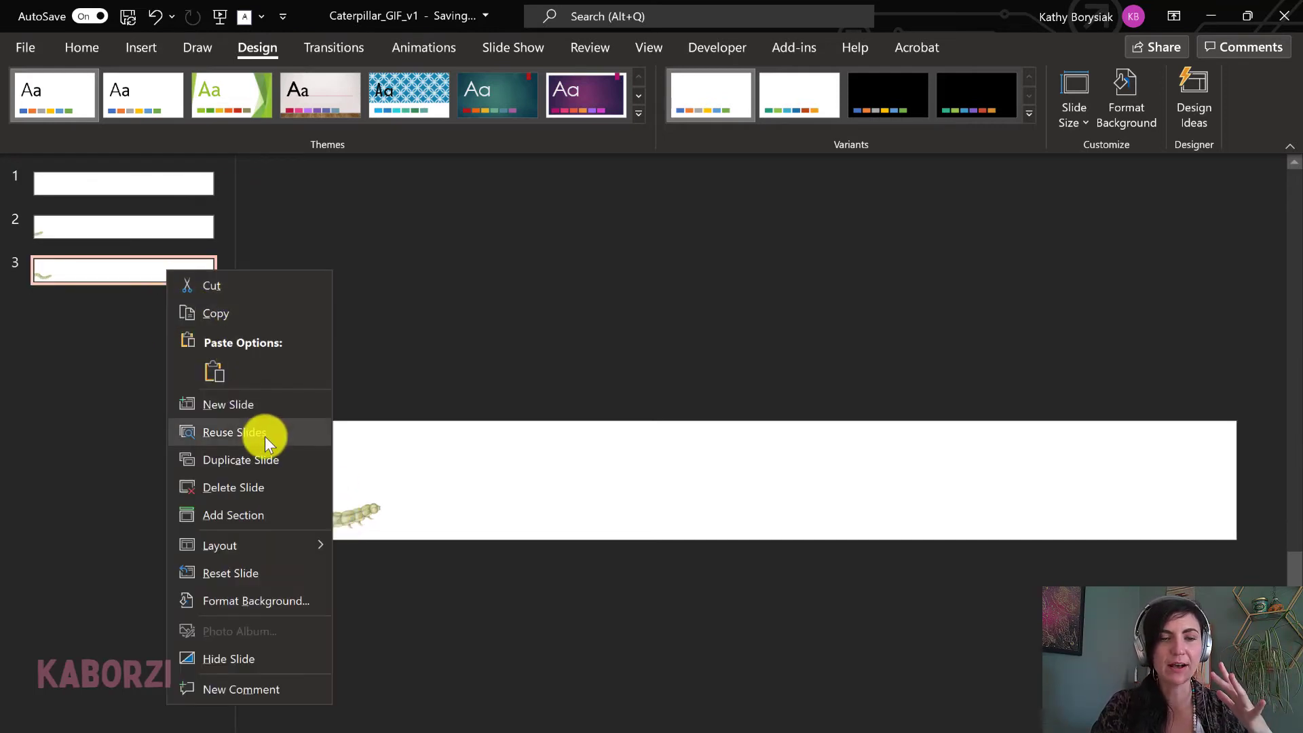
click(262, 460)
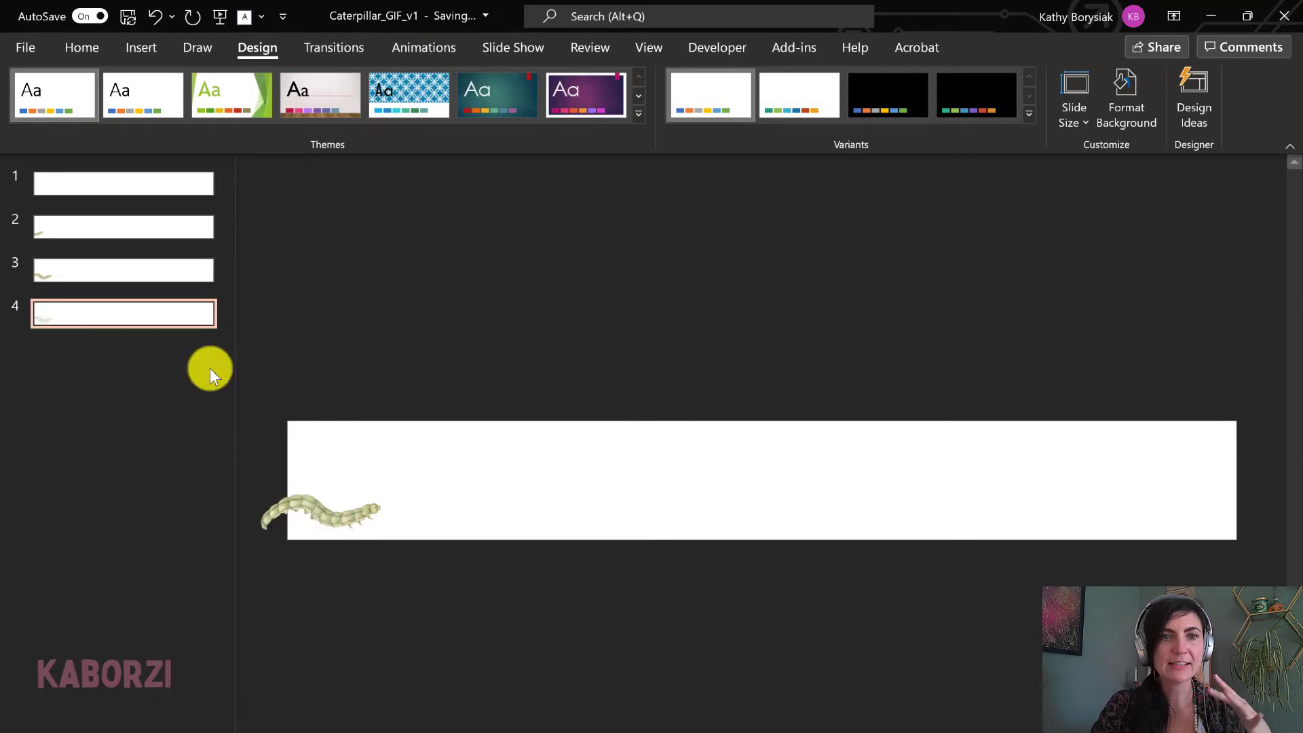
drag(354, 515, 395, 511)
Keep duplicating the last slide and shifting the caterpillar farther right on each copy, from slide 5 through slide 13
right_click(142, 316)
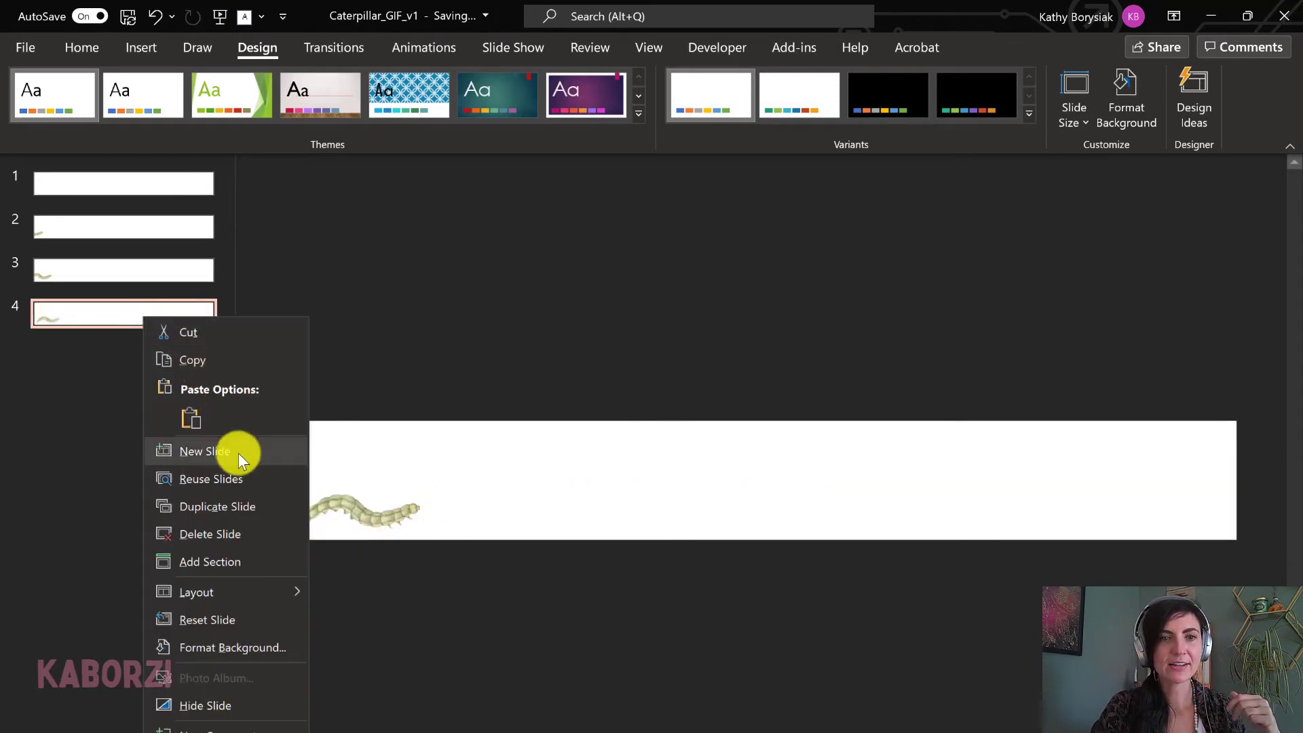
click(244, 499)
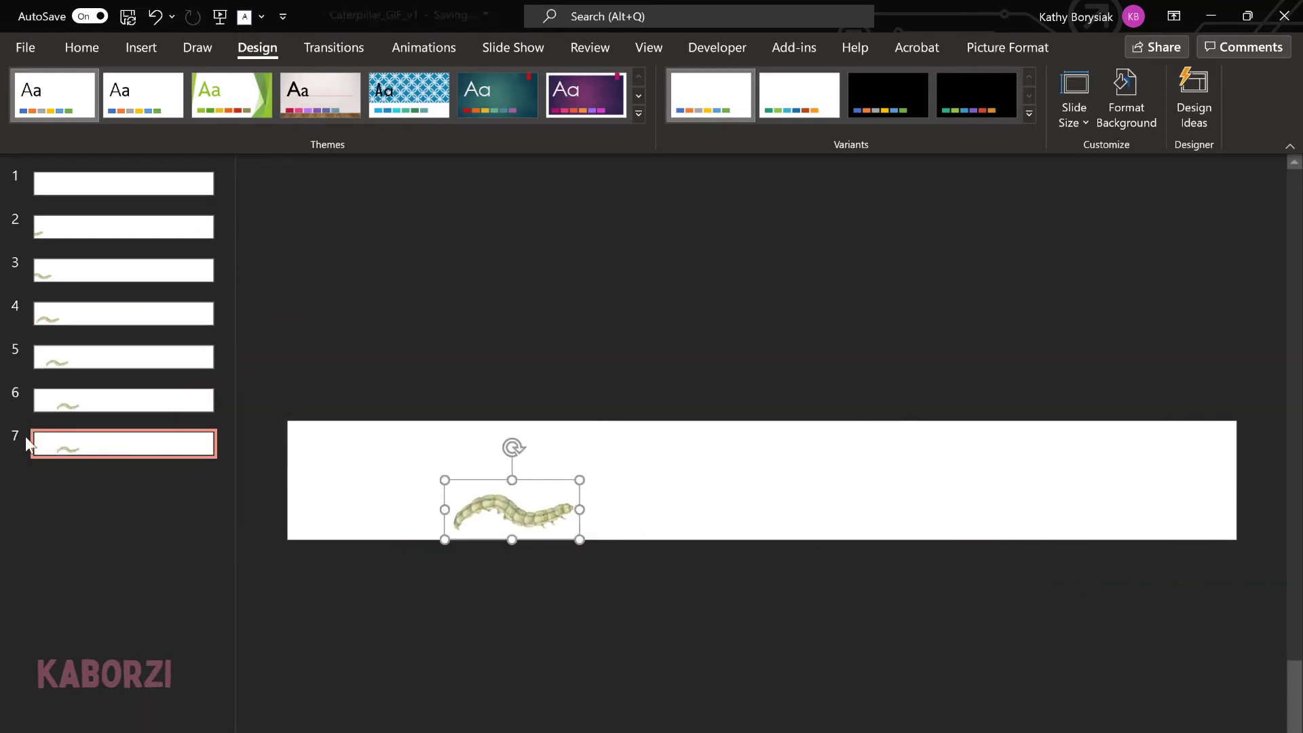
right_click(32, 443)
click(133, 509)
drag(567, 506, 701, 505)
right_click(41, 488)
click(139, 512)
right_click(41, 530)
click(139, 516)
right_click(120, 570)
click(196, 326)
drag(706, 507, 862, 510)
right_click(122, 617)
click(197, 371)
right_click(122, 660)
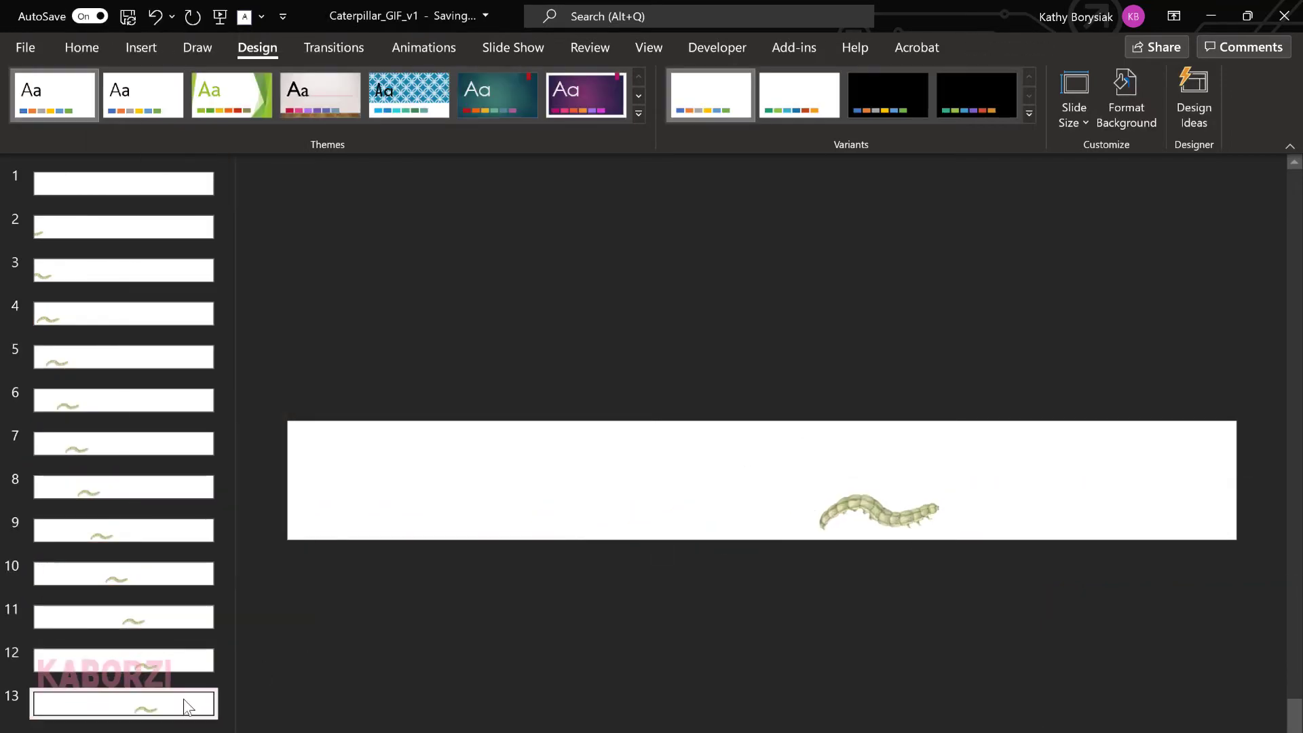
Duplicate more slides from slide 13 on, moving the caterpillar right each time until it has almost left the canvas's right edge
right_click(195, 705)
click(272, 555)
right_click(125, 721)
drag(1095, 510, 1239, 510)
click(249, 526)
right_click(134, 722)
click(259, 525)
click(226, 531)
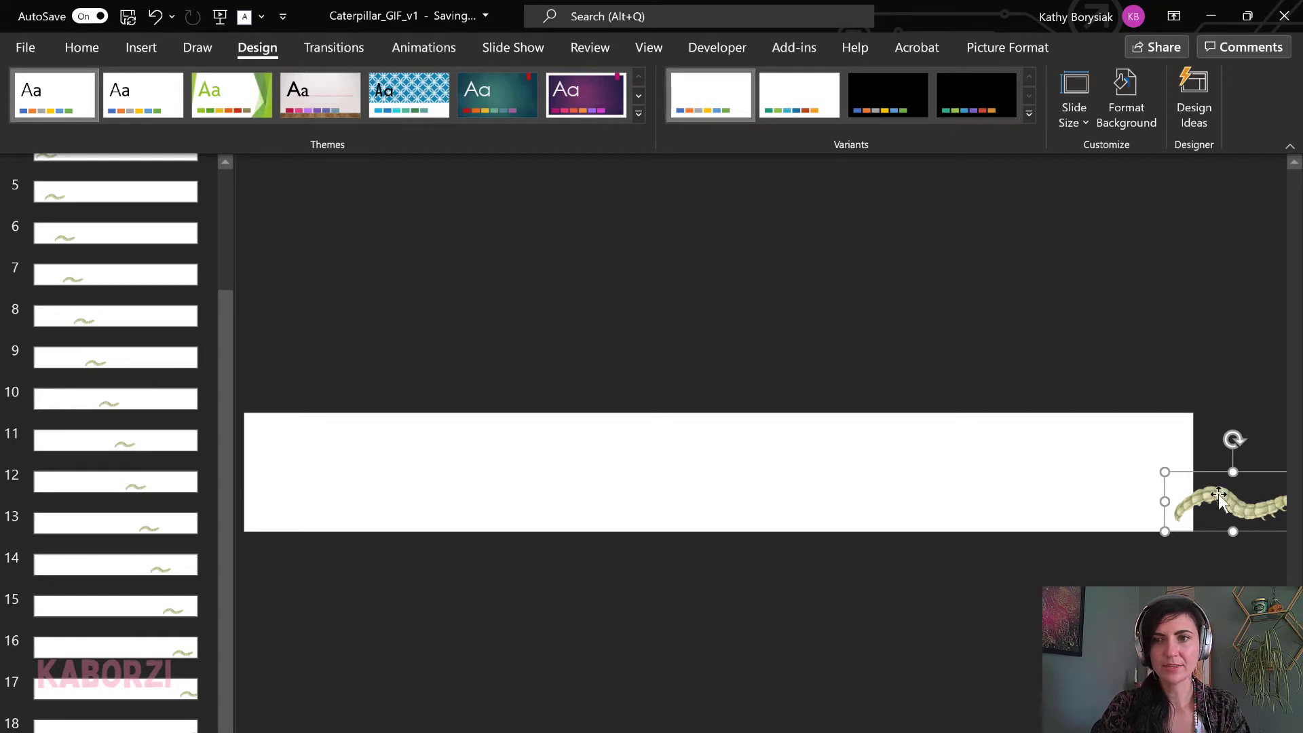
Review the slide sequence from the blank first slide to the frames where the caterpillar leaves the canvas
drag(222, 486, 221, 350)
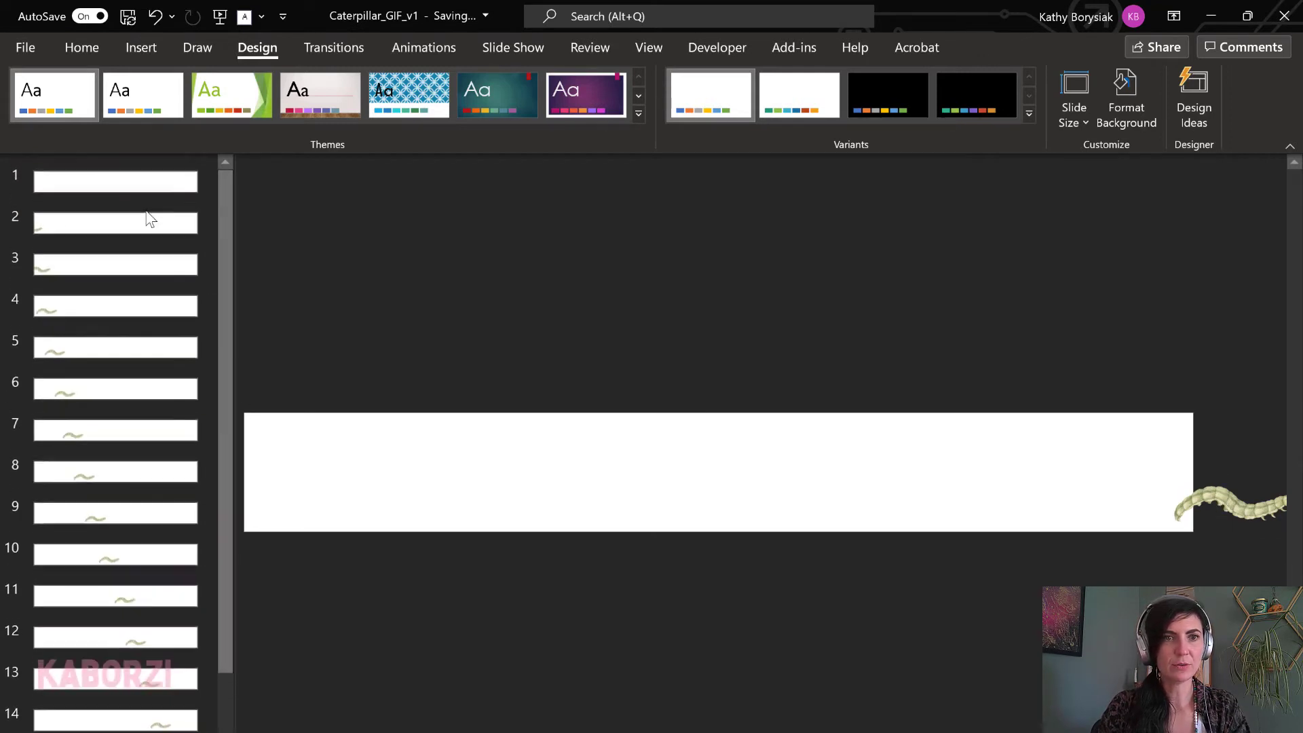
click(130, 185)
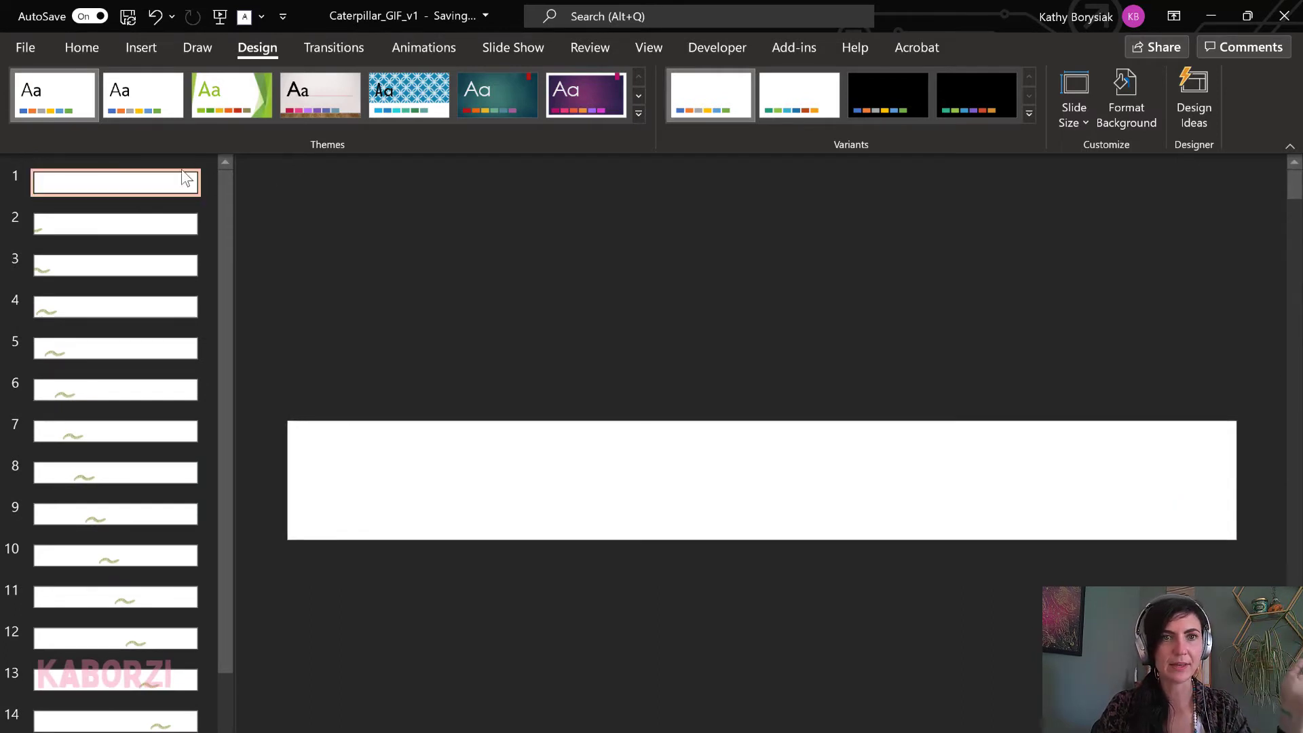
drag(223, 198, 237, 434)
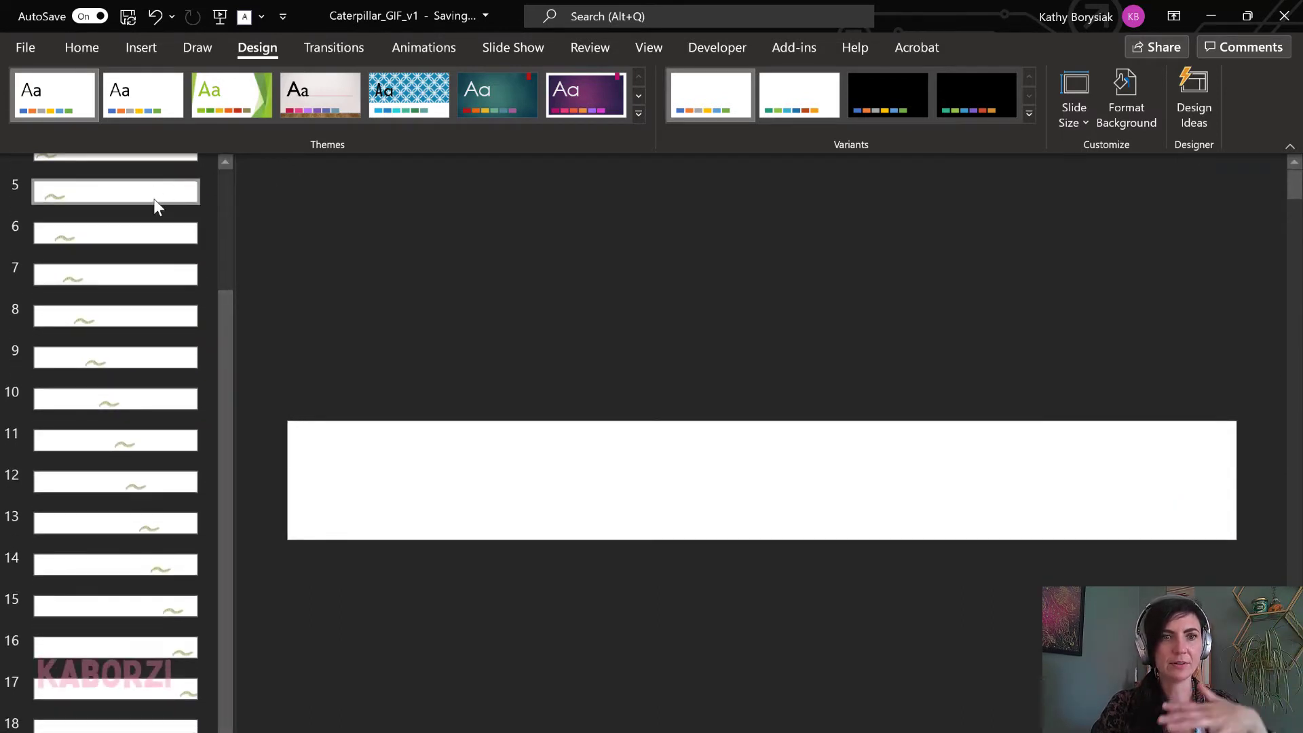
scroll(163, 698, up, 2)
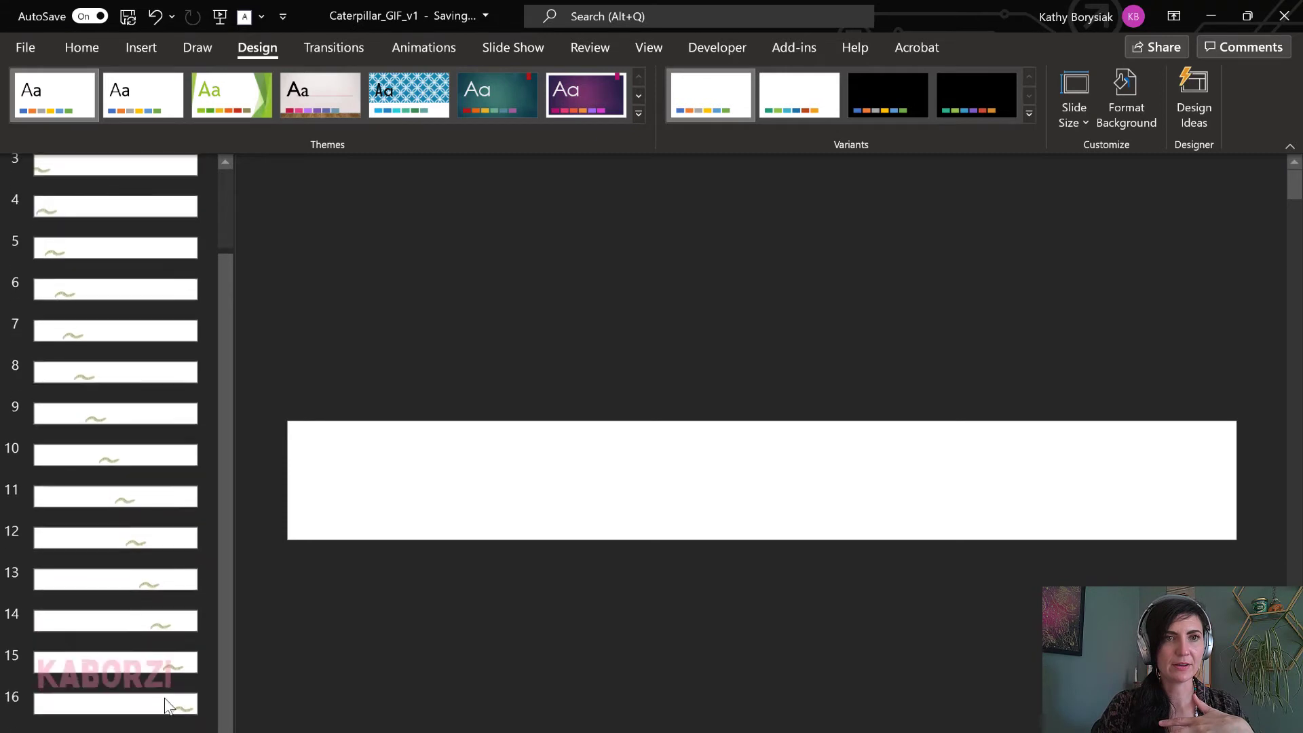
scroll(140, 488, down, 2)
scroll(140, 488, up, 5)
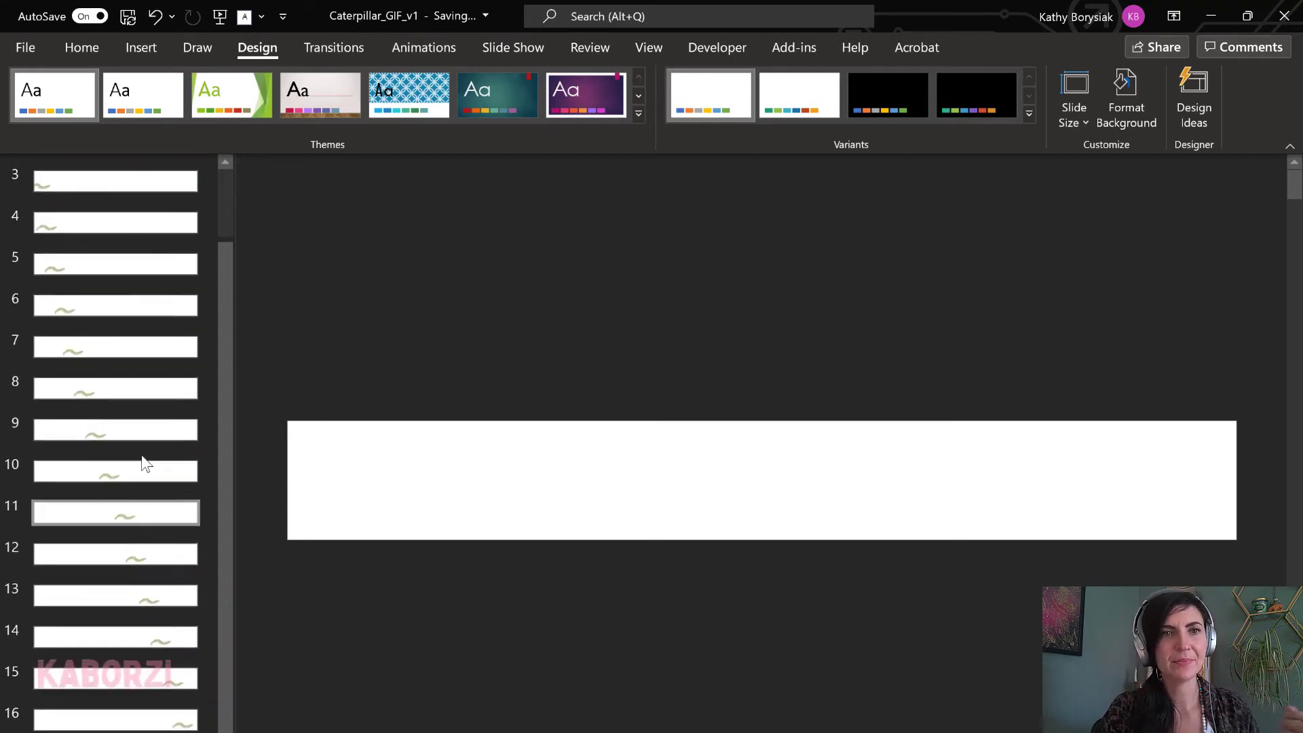
Step through the slides from slide 2 to the last one to examine the caterpillar's movement
scroll(67, 373, up, 3)
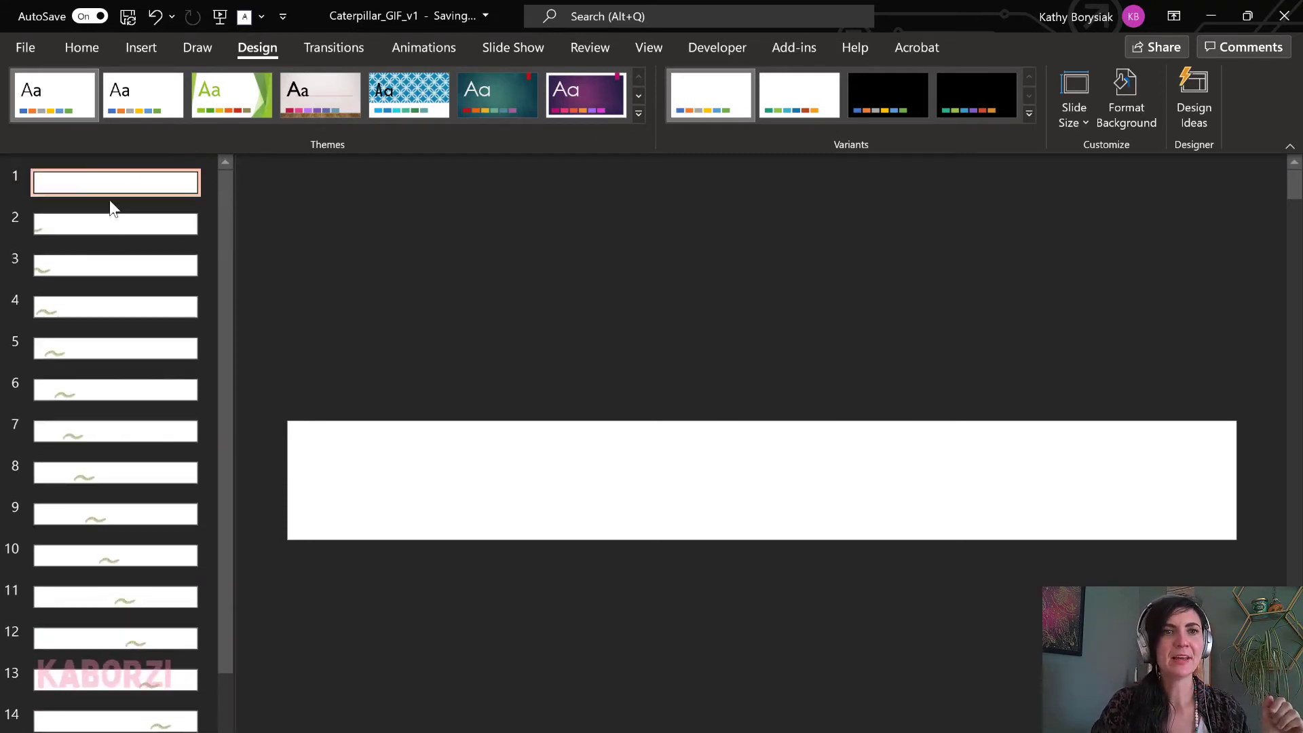
click(107, 226)
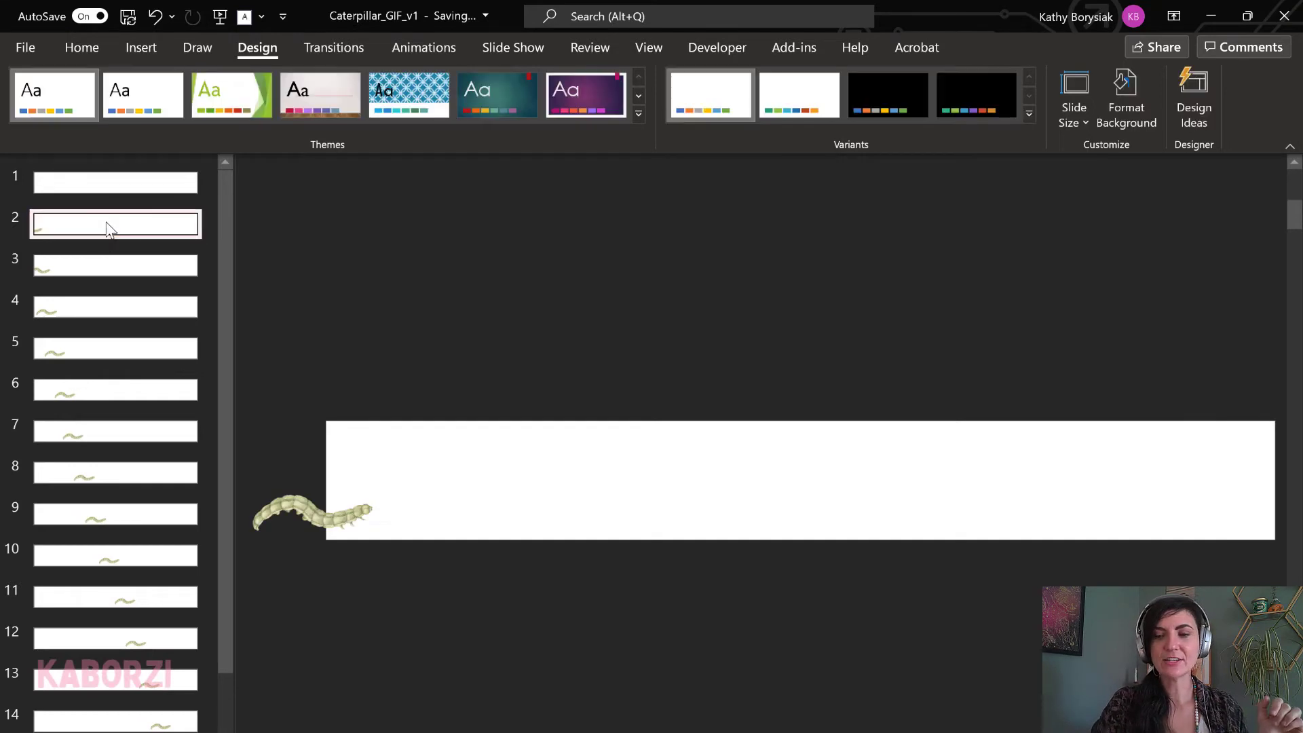
key(Down)
key(Down)
key(Down)
key(Down)
key(Down)
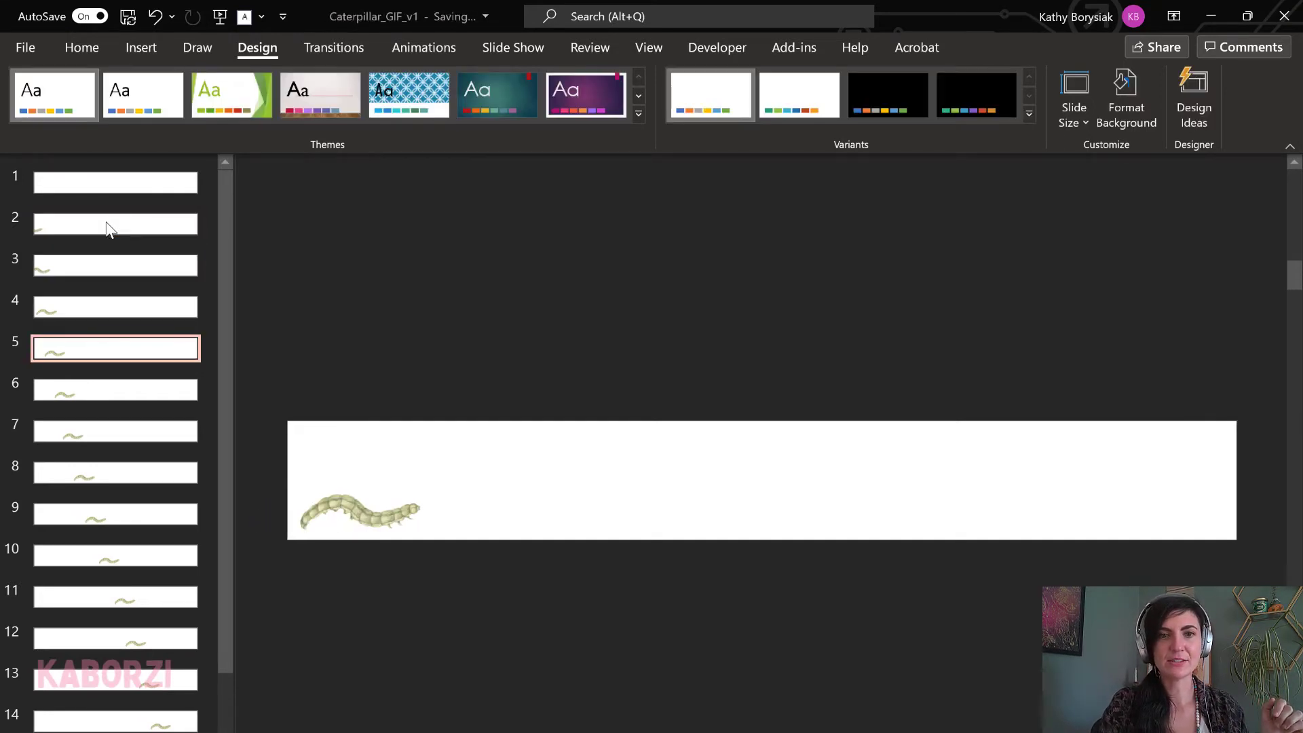
key(Down)
key(Down)
key(Down)
key(Down)
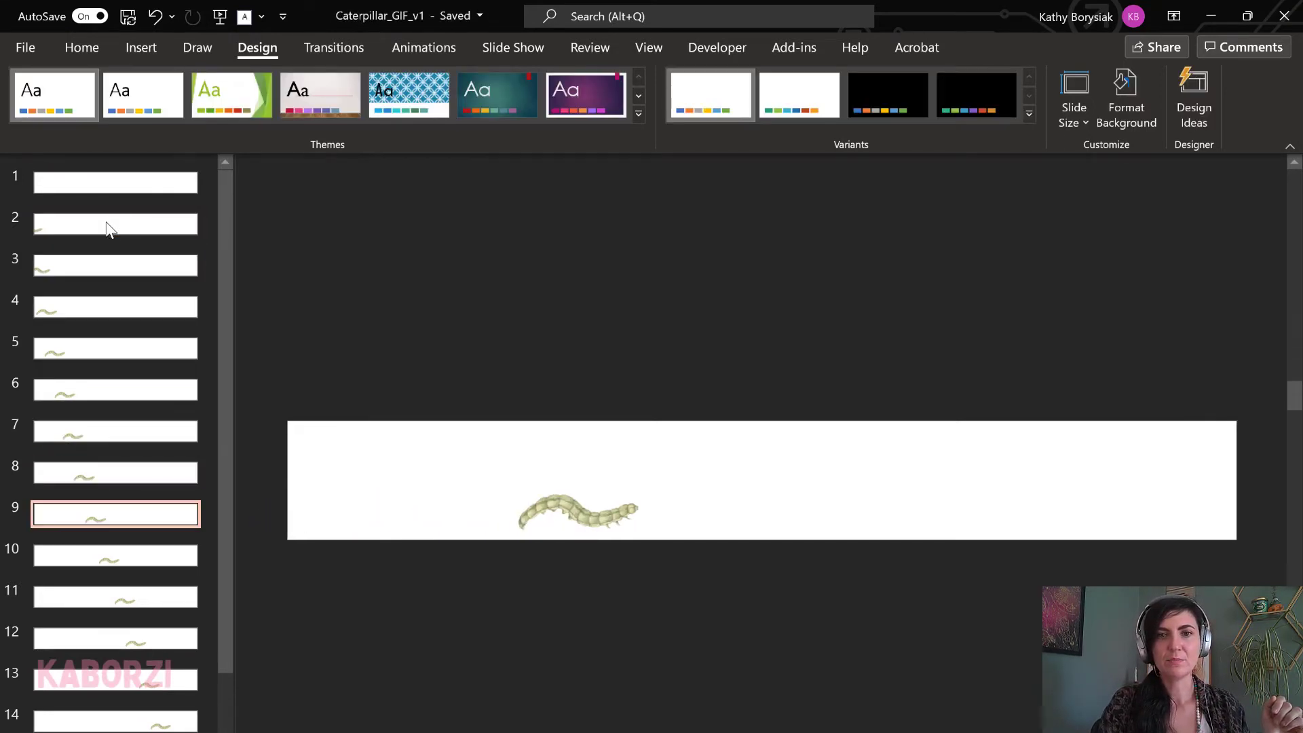
key(Down)
key(Down)
key(Down)
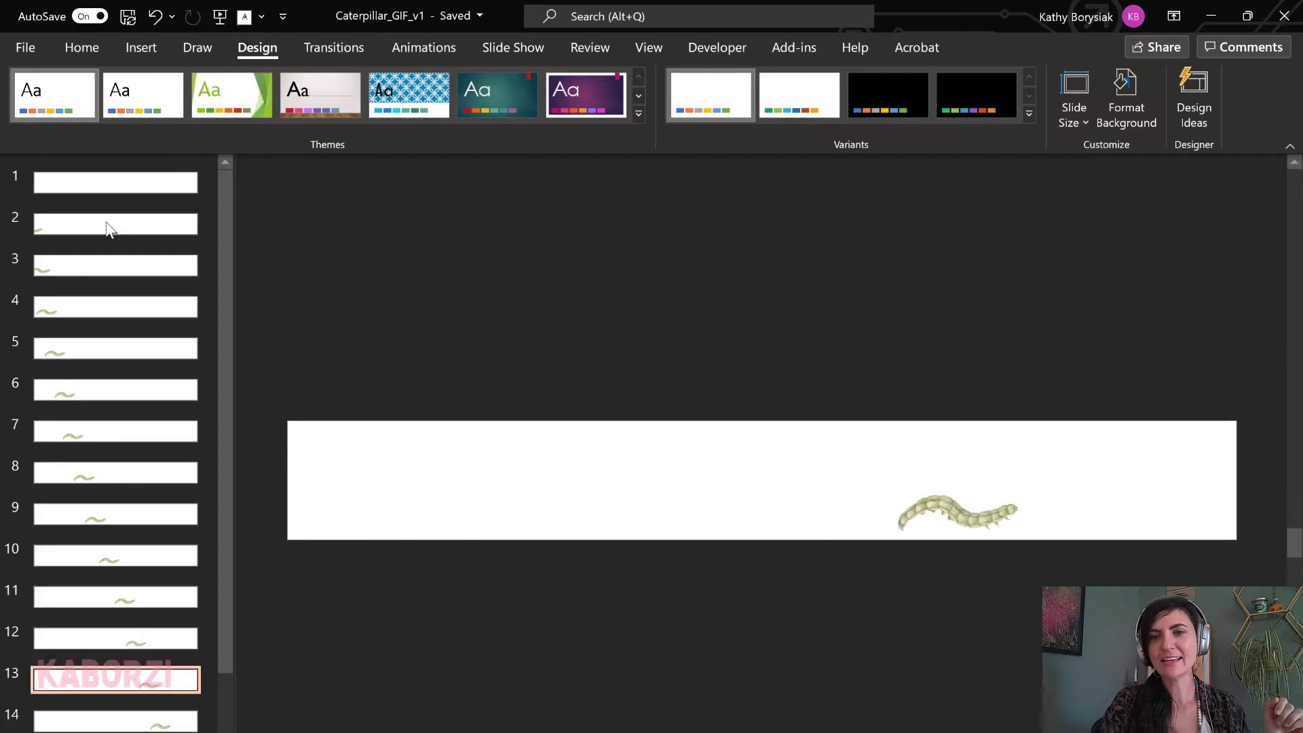
key(Down)
key(Down)
key(Down)
key(Down)
key(Down)
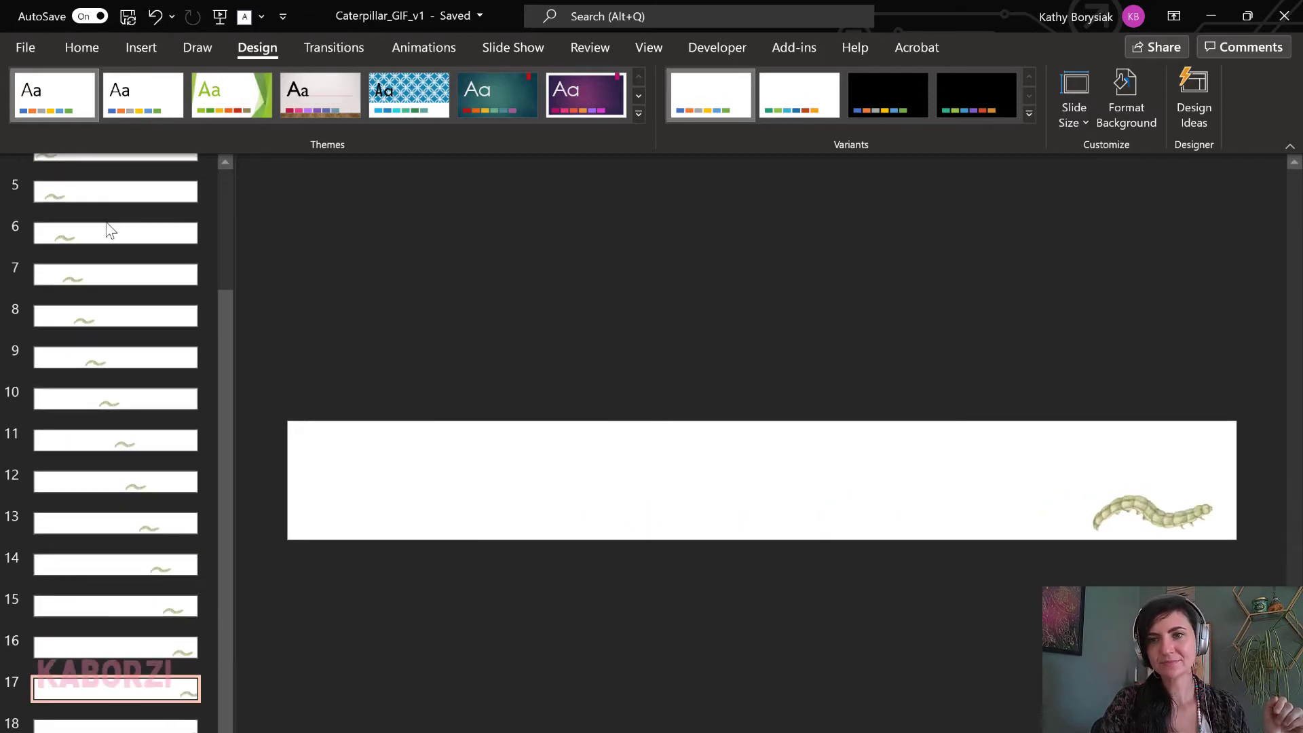
key(Down)
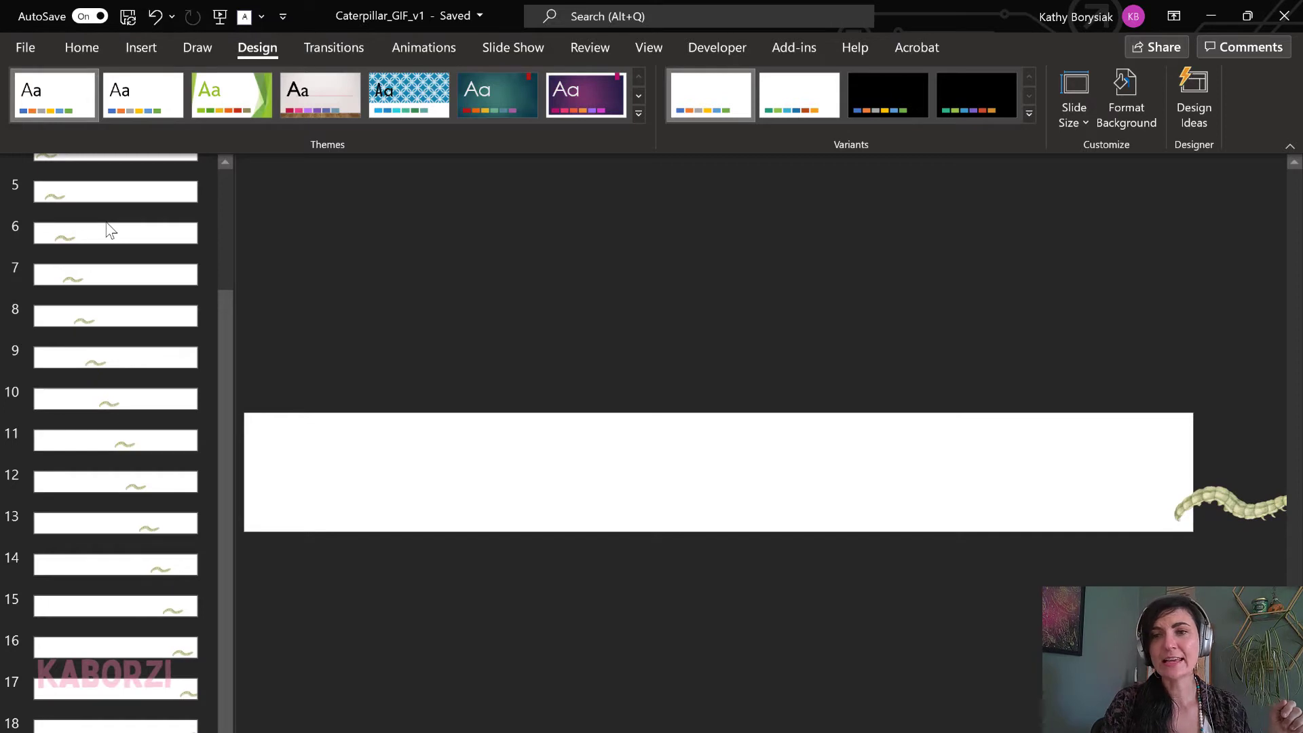
Return to the start of the deck and rotate the caterpillar on slide 3 slightly counterclockwise so its head tilts up
drag(230, 356, 141, 224)
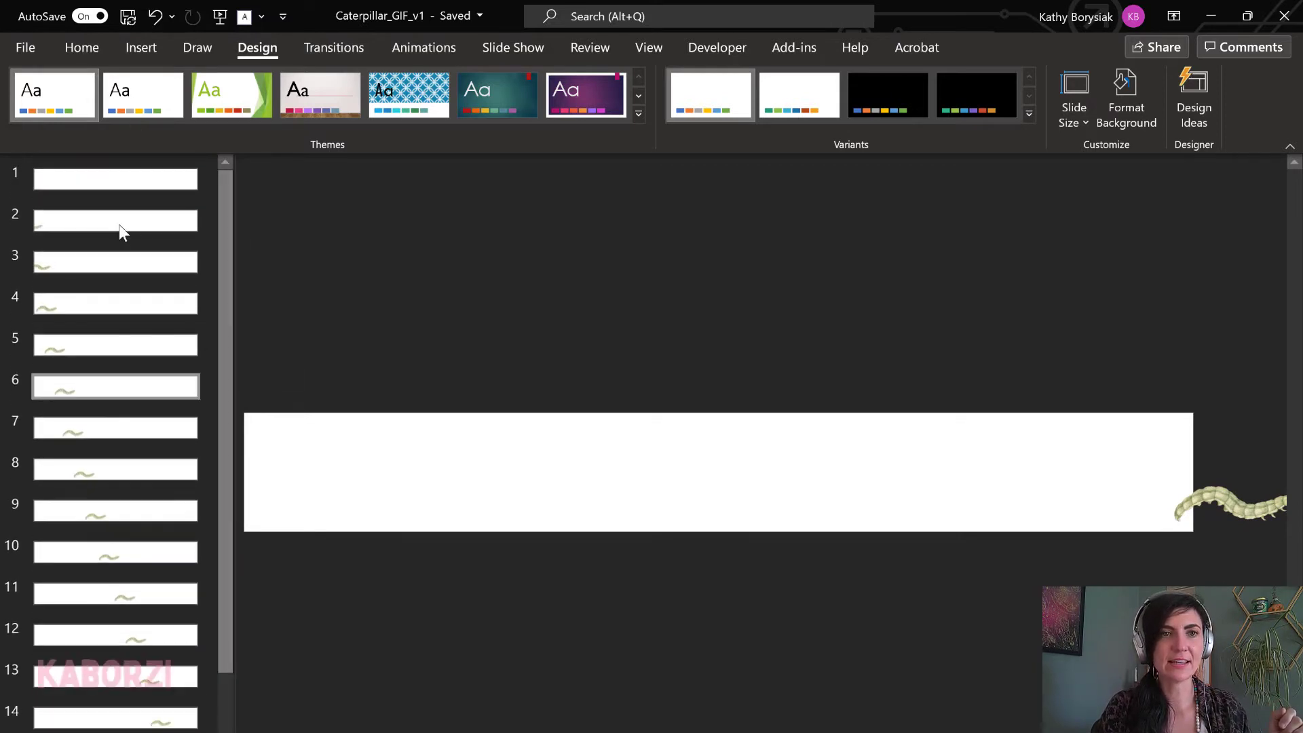
click(93, 180)
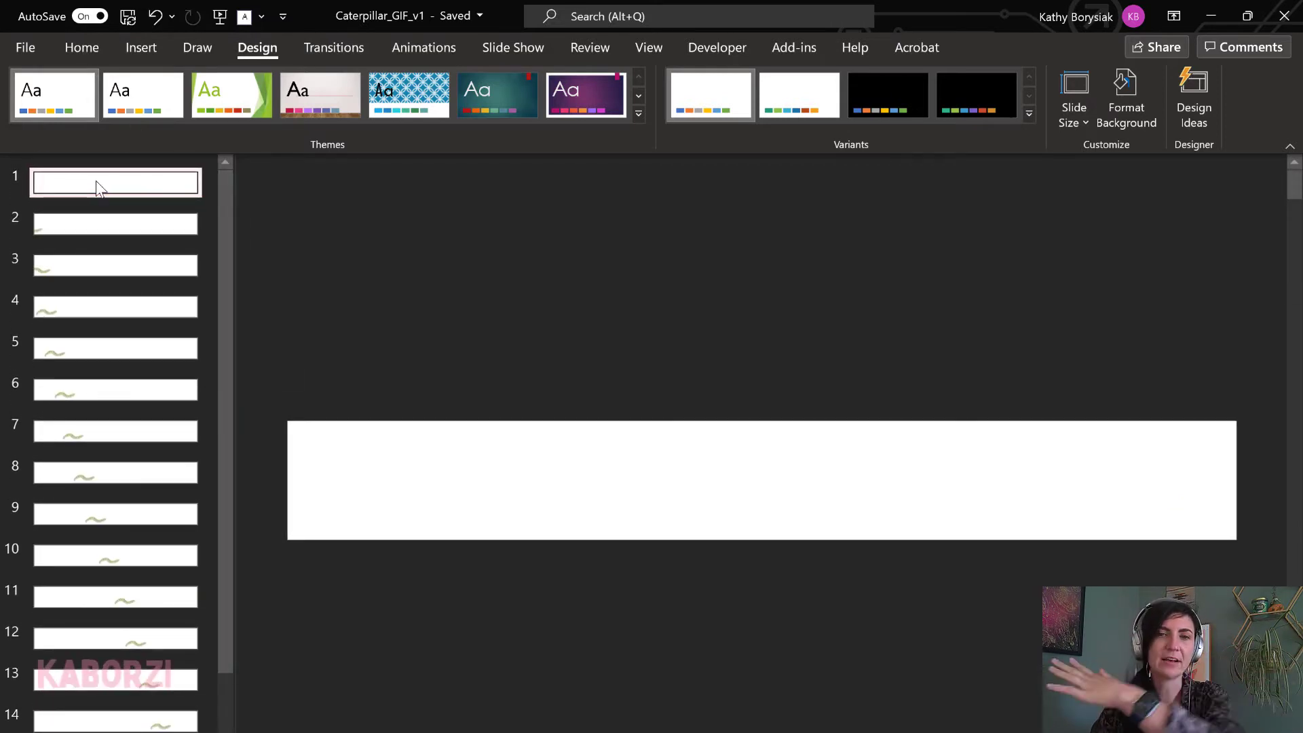
click(112, 223)
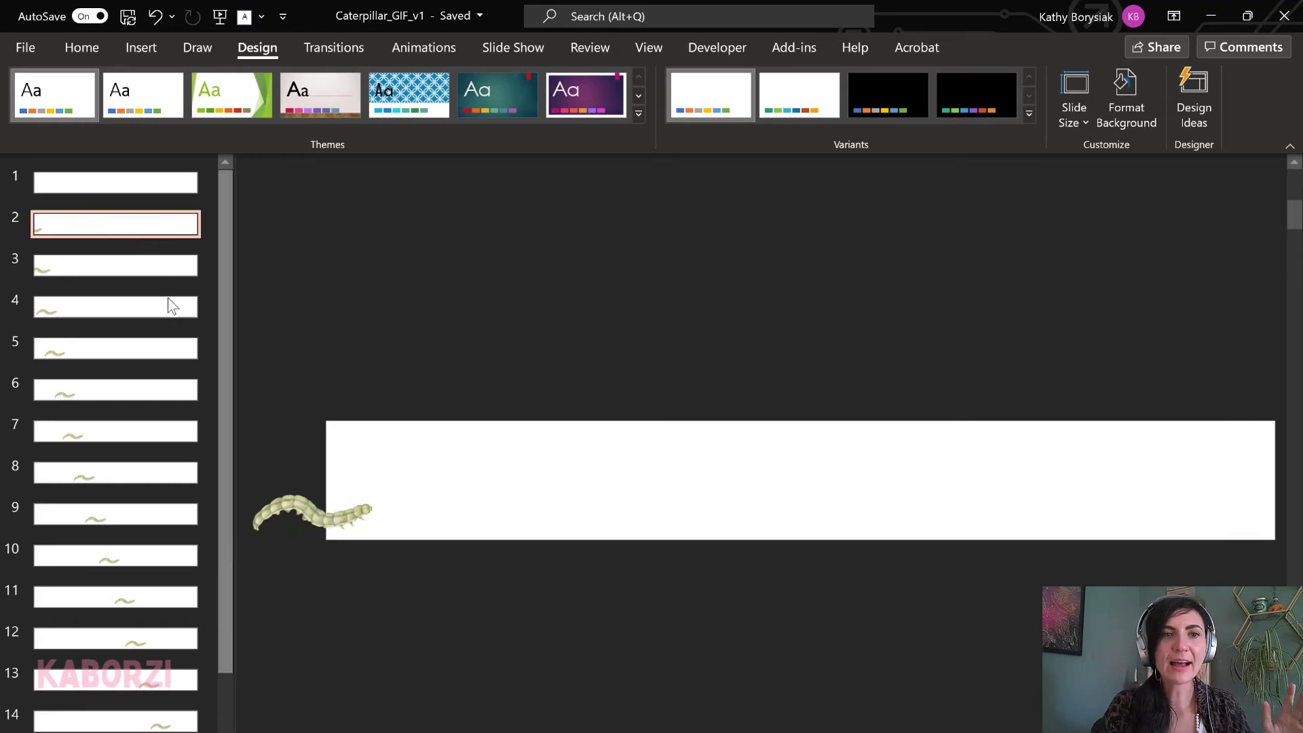
click(147, 269)
click(365, 519)
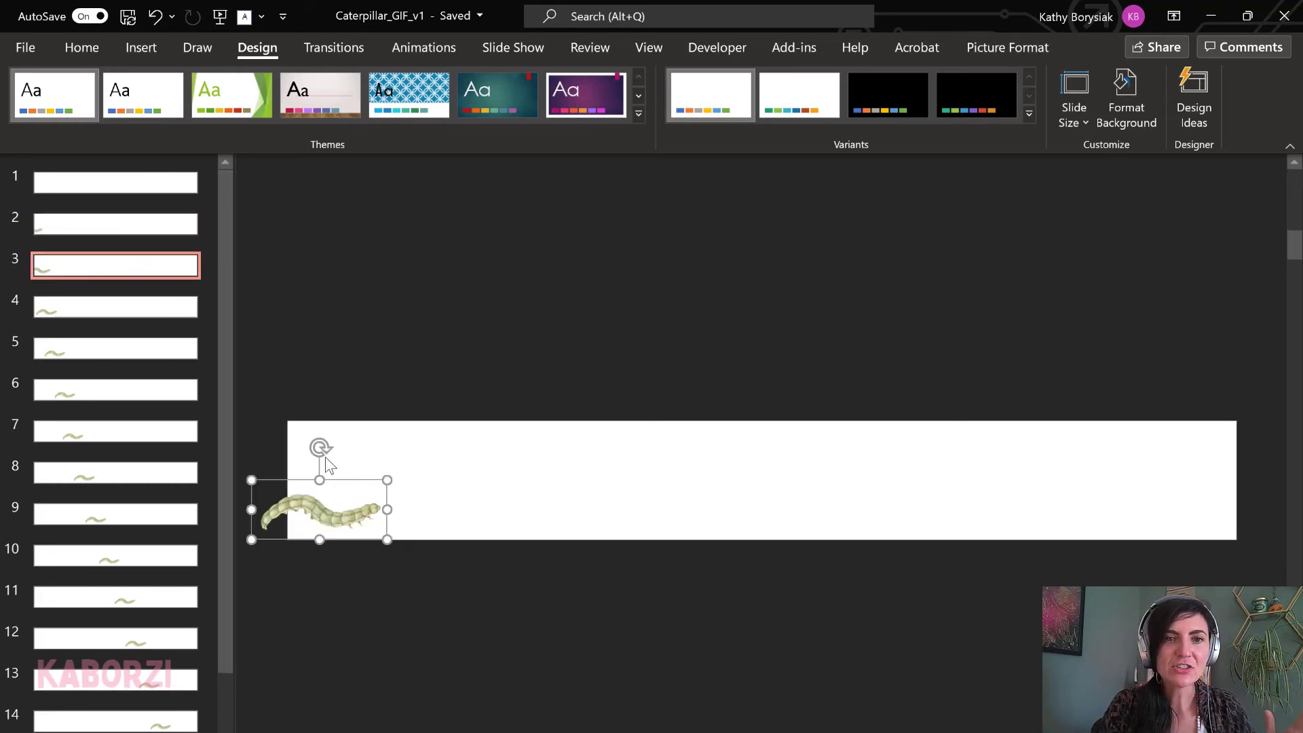
drag(322, 448, 315, 446)
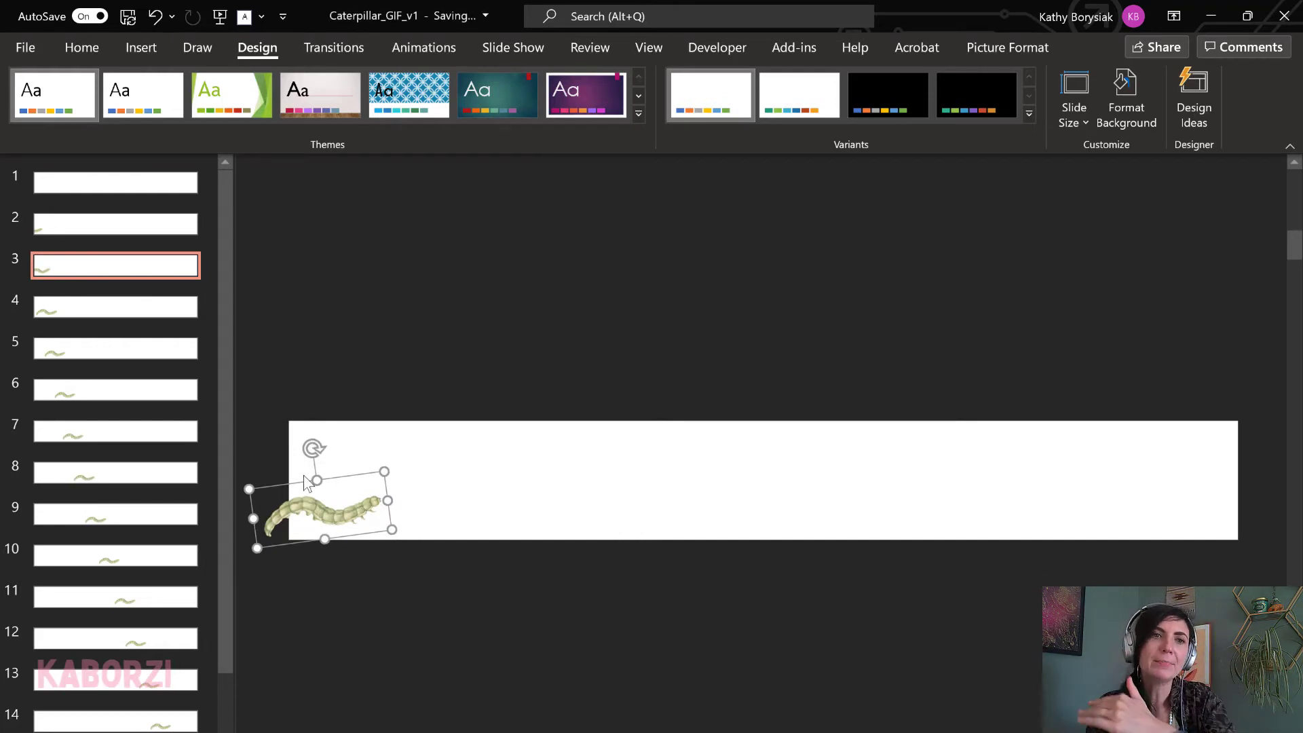
Leave slide 4 as it is and rotate the caterpillar on slide 5 slightly clockwise so its head tilts down
click(157, 312)
click(375, 519)
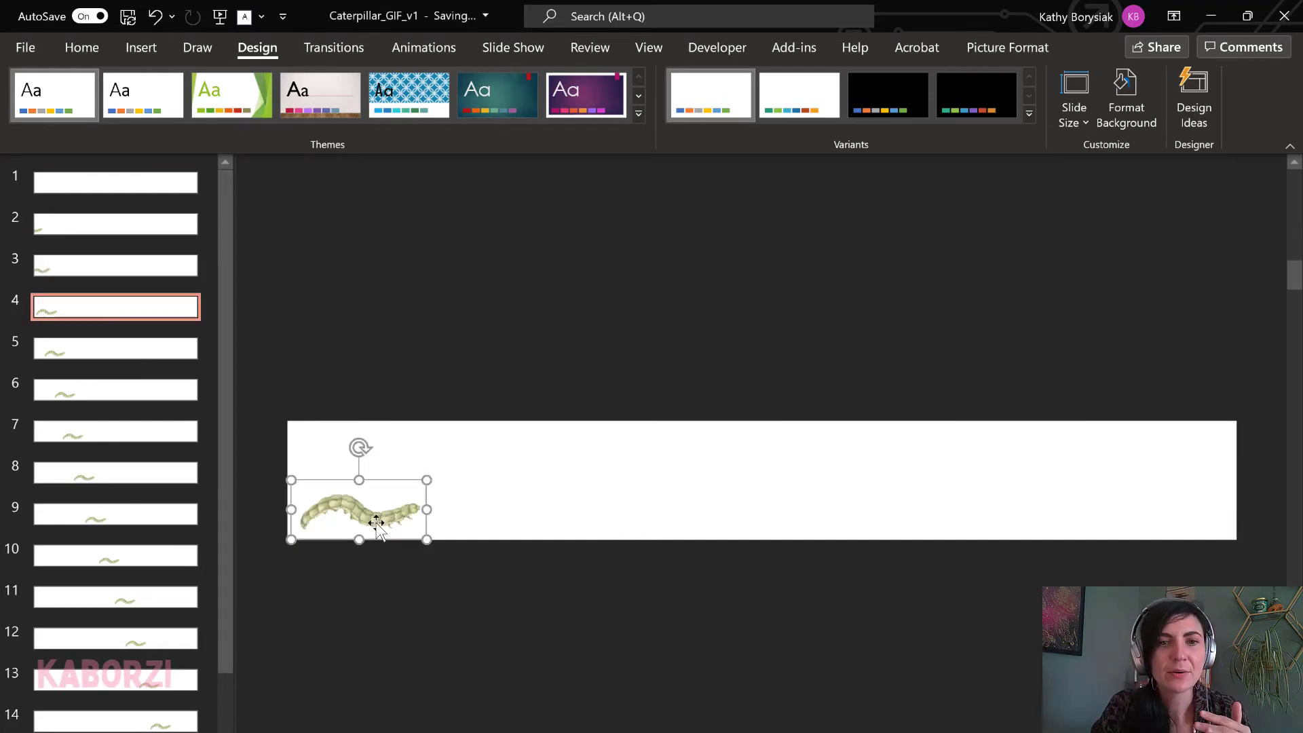
click(95, 359)
click(462, 516)
drag(407, 442, 419, 448)
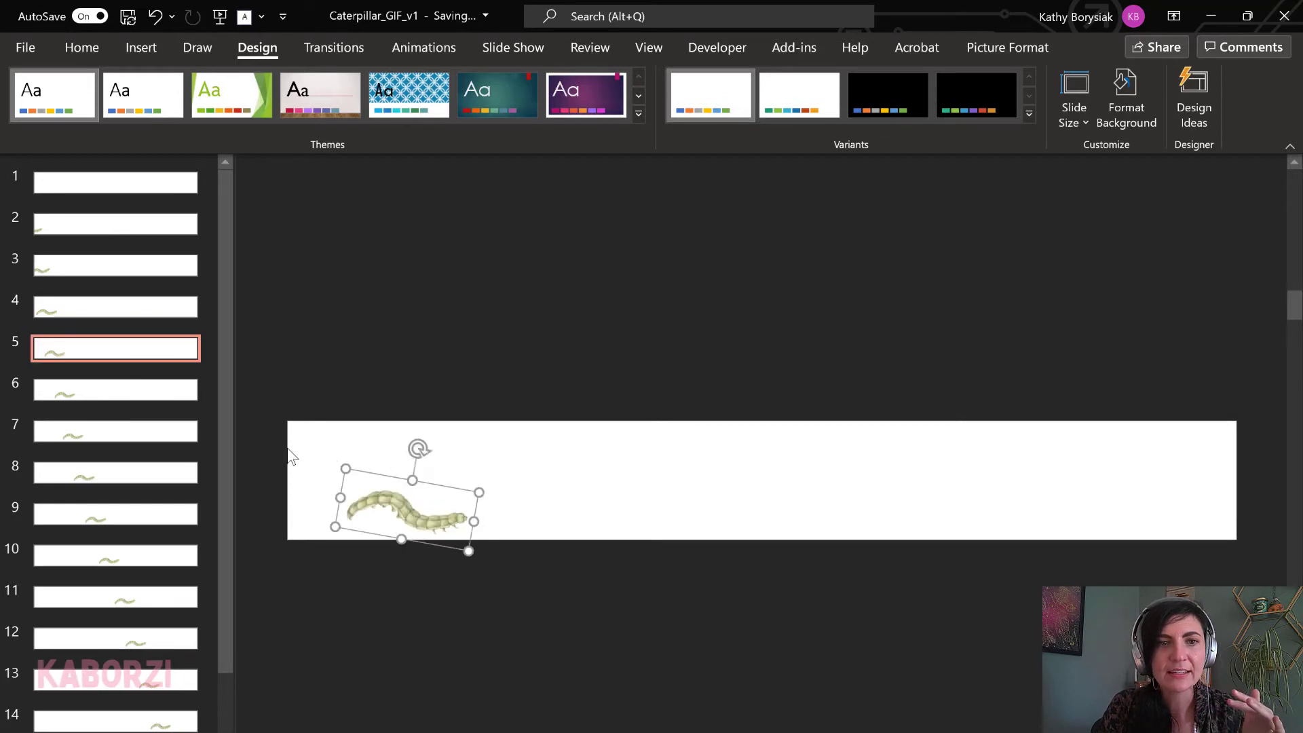
Skip slide 6 and rotate the caterpillar on slide 7 slightly counterclockwise so its head tilts up
click(160, 386)
click(507, 521)
click(116, 433)
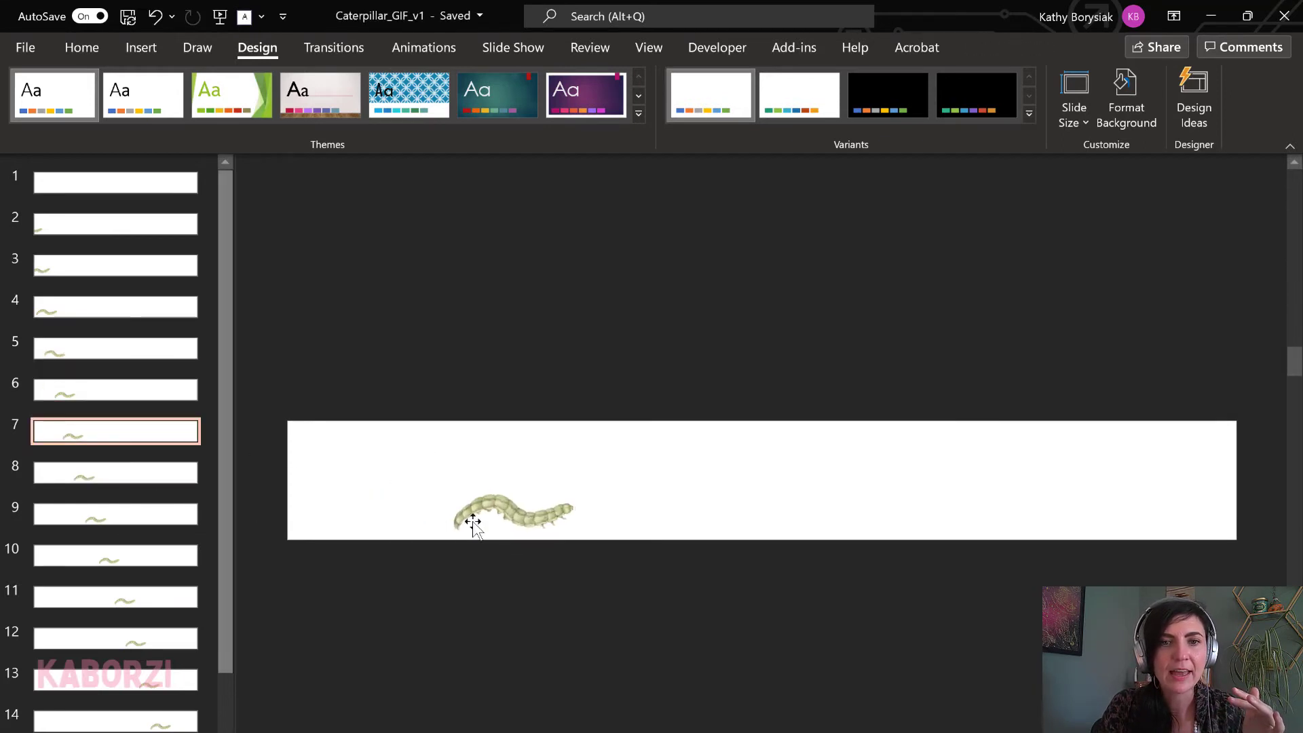
click(529, 511)
drag(514, 453, 499, 454)
Skip slide 8 and rotate the caterpillar on slide 9 slightly clockwise
click(166, 480)
click(165, 521)
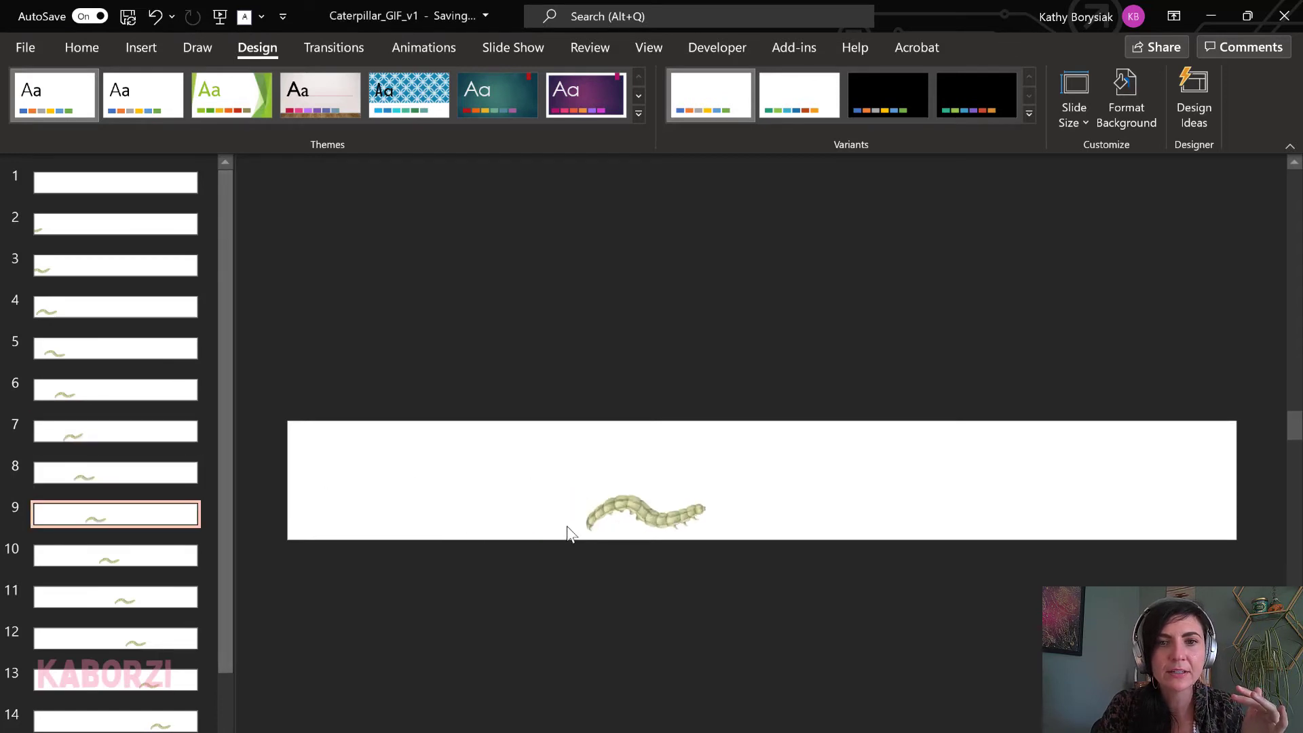
click(638, 508)
drag(653, 459, 654, 448)
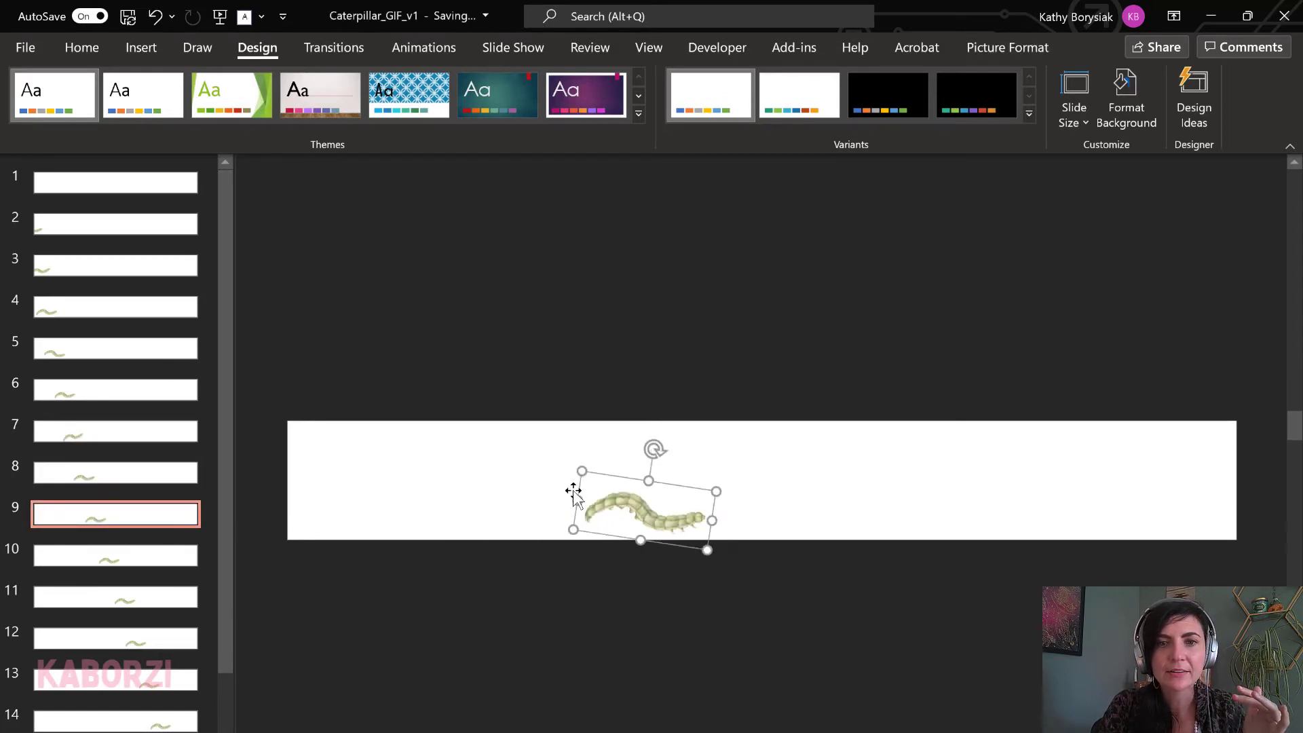
Continue the wiggle on every other slide by slightly rotating the caterpillar on slides 11 and 13
click(109, 569)
click(115, 597)
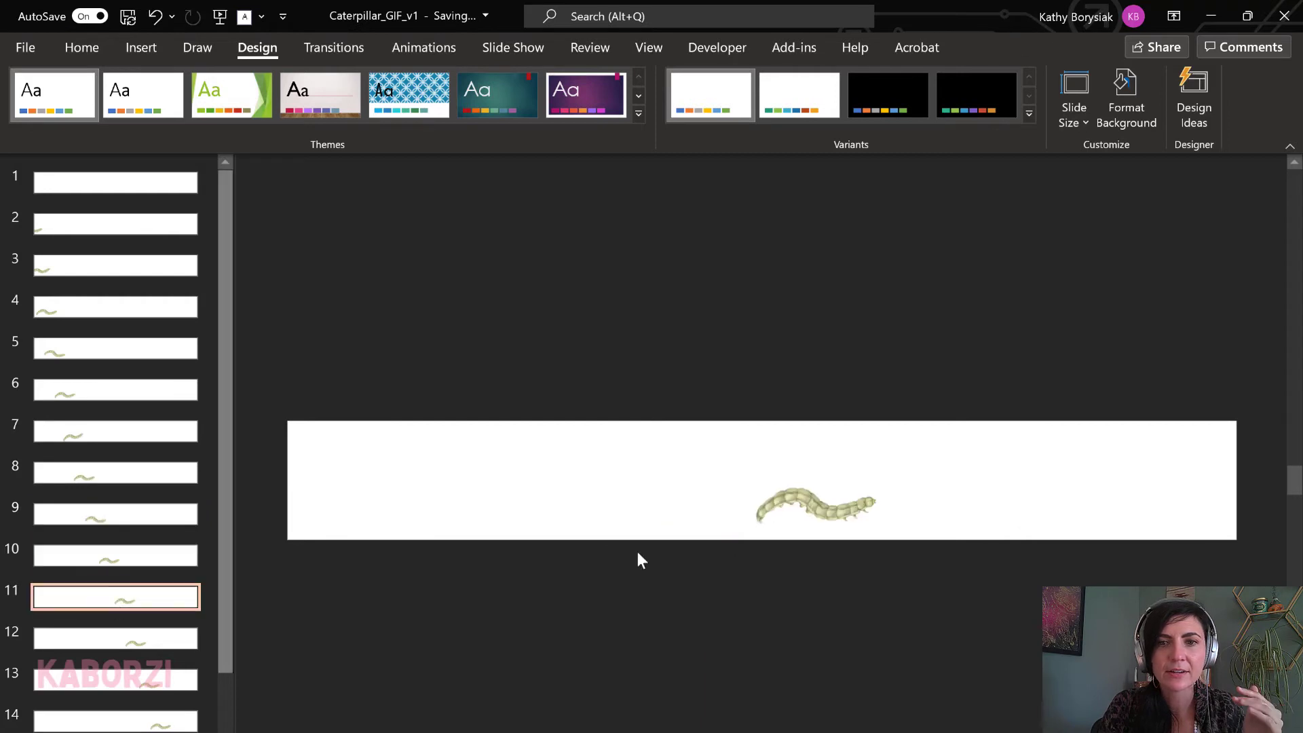
click(826, 517)
drag(808, 442, 814, 440)
click(142, 638)
click(880, 512)
click(144, 704)
click(144, 680)
click(958, 512)
drag(958, 448, 964, 448)
Give the caterpillar slight alternating tilts on the remaining slides from slide 14 to the end of the deck
click(144, 722)
click(1025, 512)
drag(1094, 449, 1089, 450)
scroll(1112, 475, down, 1)
click(1147, 508)
scroll(1154, 454, down, 1)
click(1198, 509)
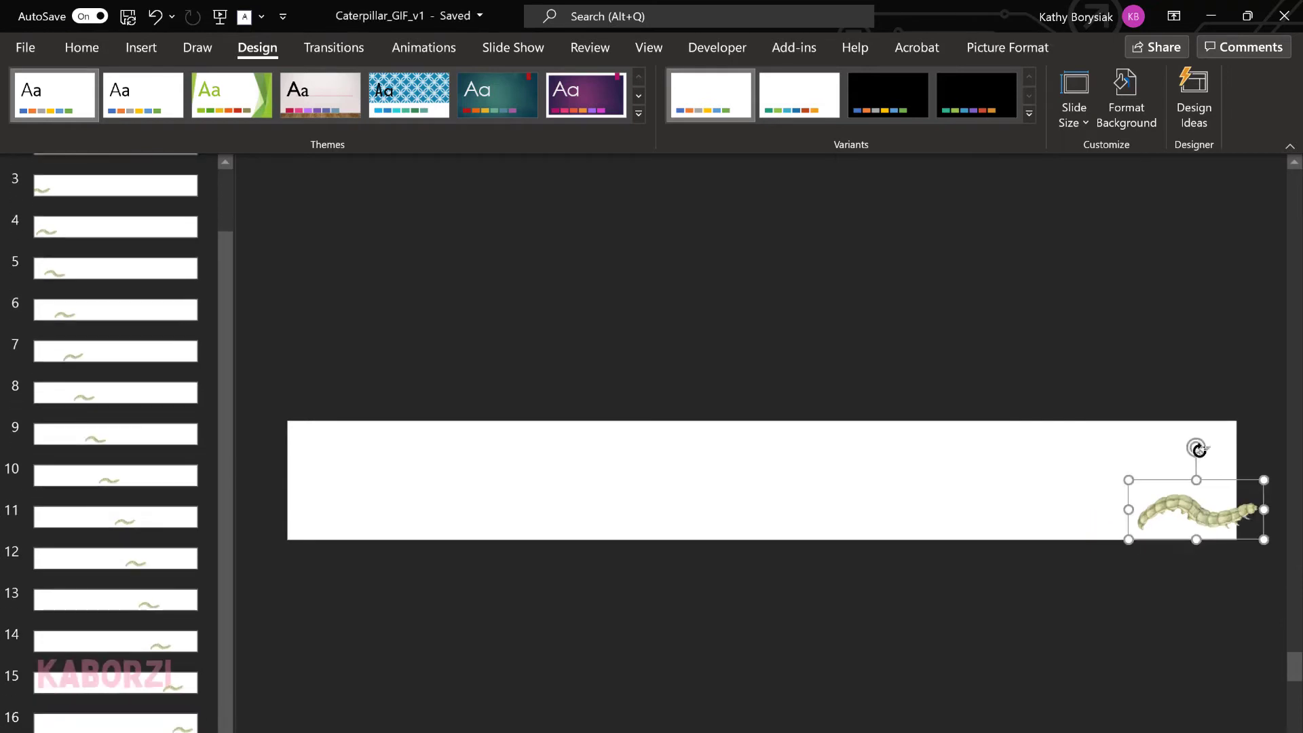
scroll(1207, 475, down, 1)
scroll(1231, 489, down, 1)
click(1239, 493)
Step through all slides from slide 1 to the last one to check the caterpillar's wiggling motion
scroll(152, 424, up, 4)
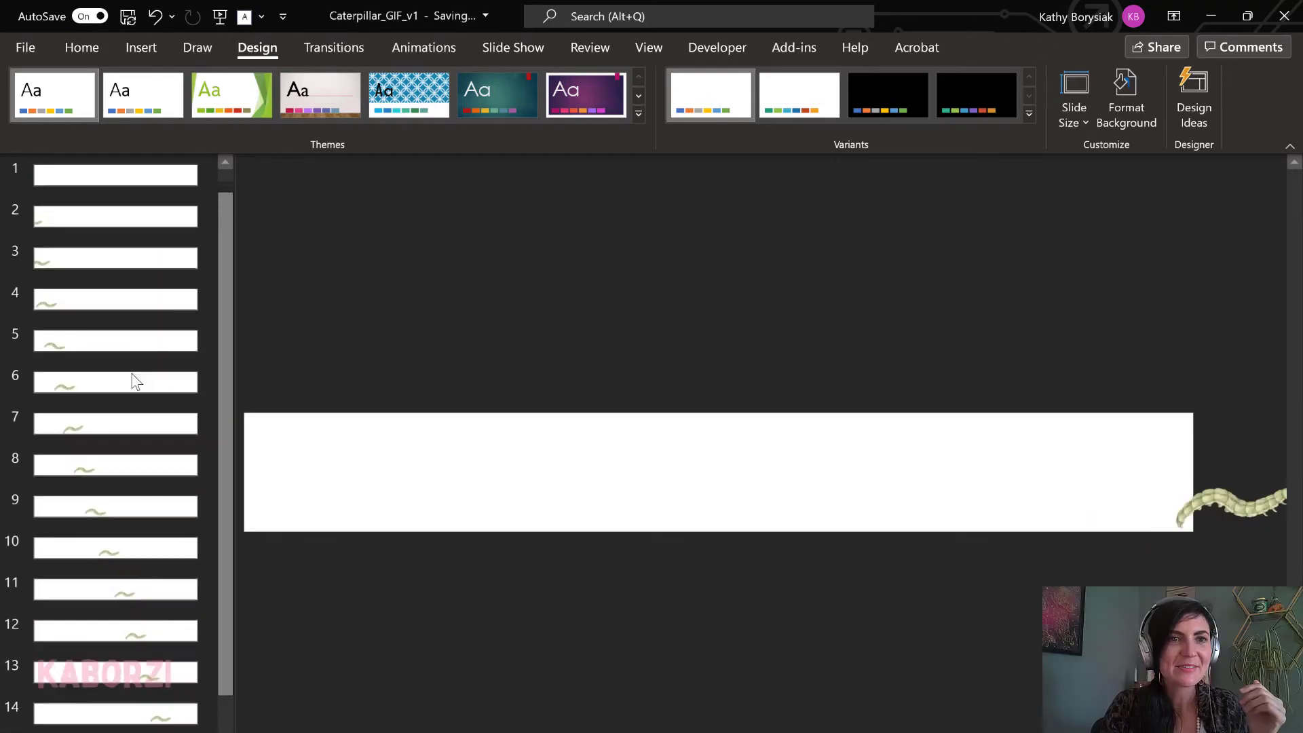
click(131, 185)
key(Down)
key(Down)
key(Down)
key(Down)
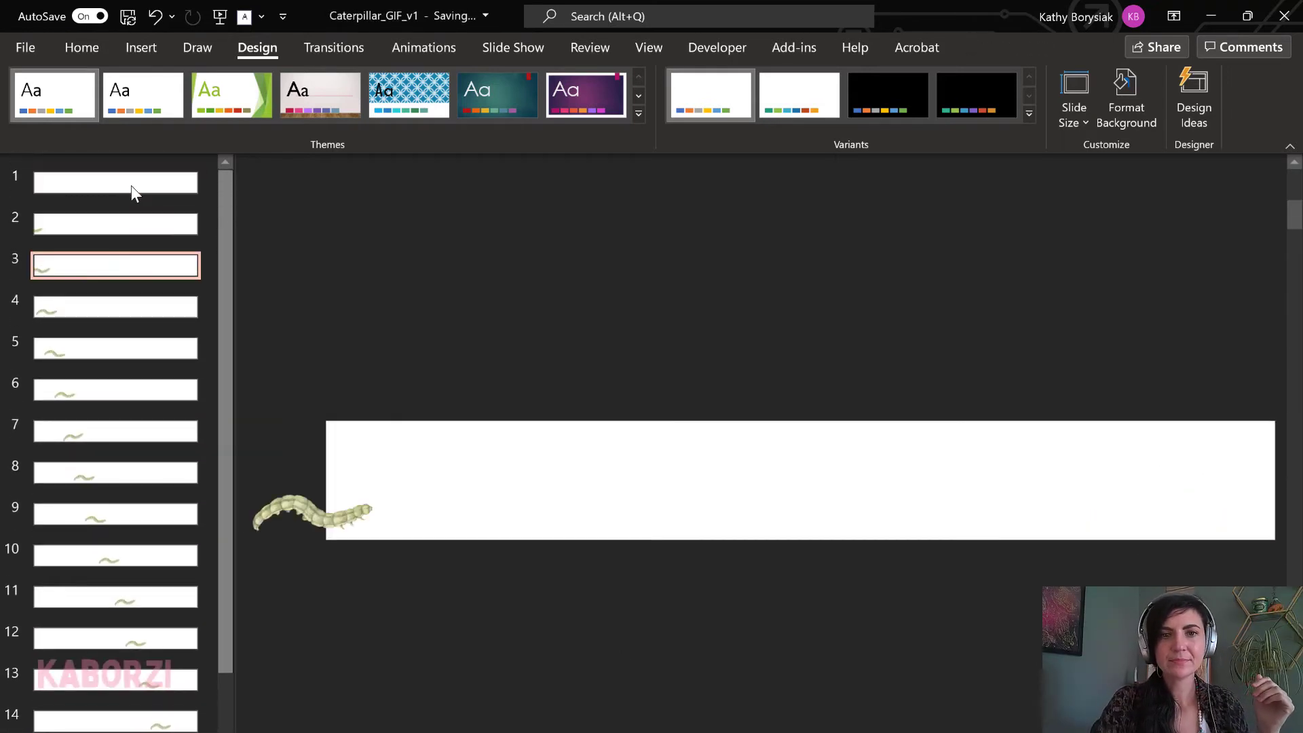
key(Down)
key(Down)
key(Down)
key(Down)
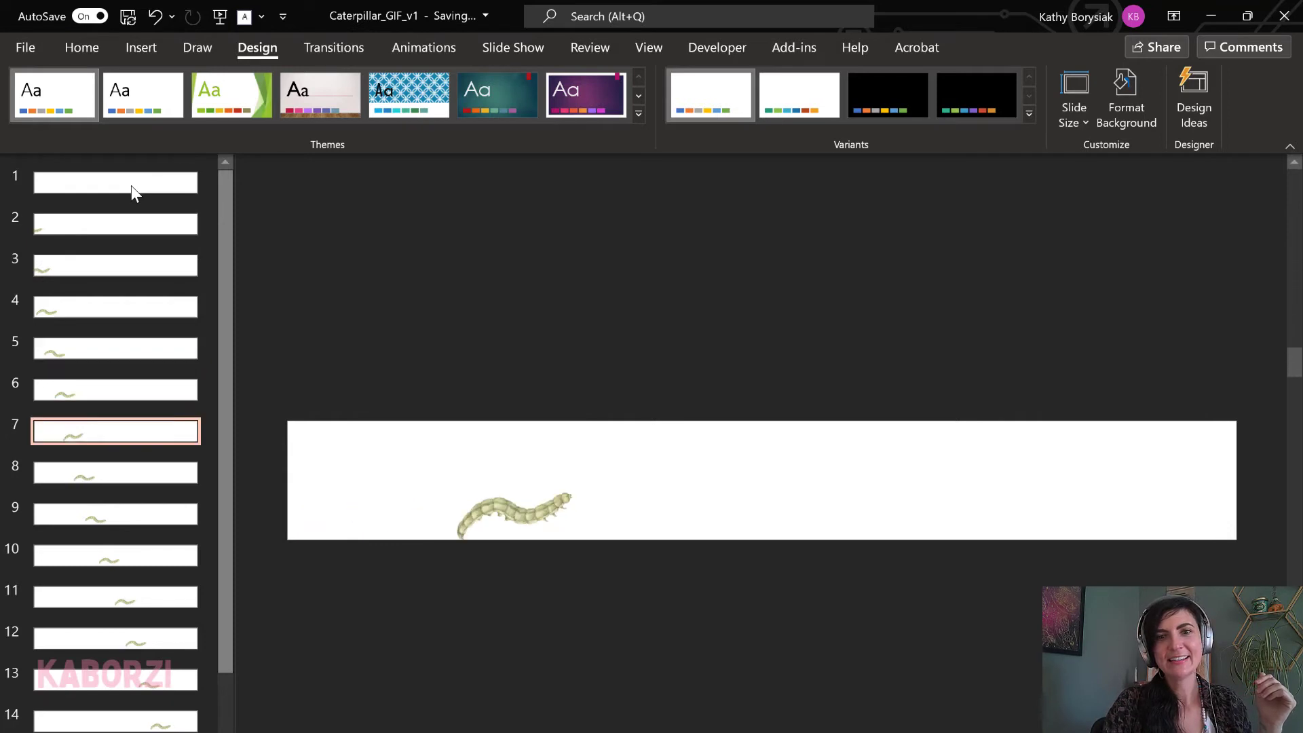
key(Down)
key(Down)
key(Down)
key(Down)
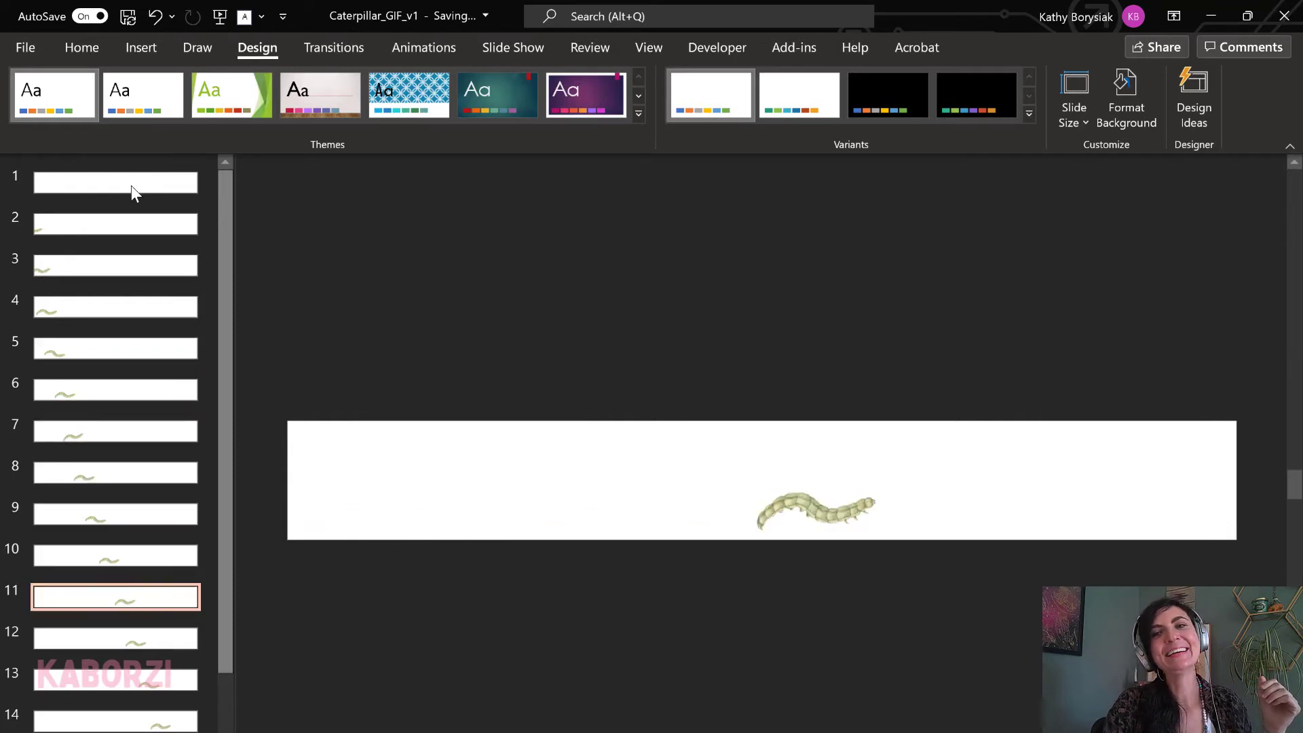
key(Down)
key(Down)
key(Down)
key(Down)
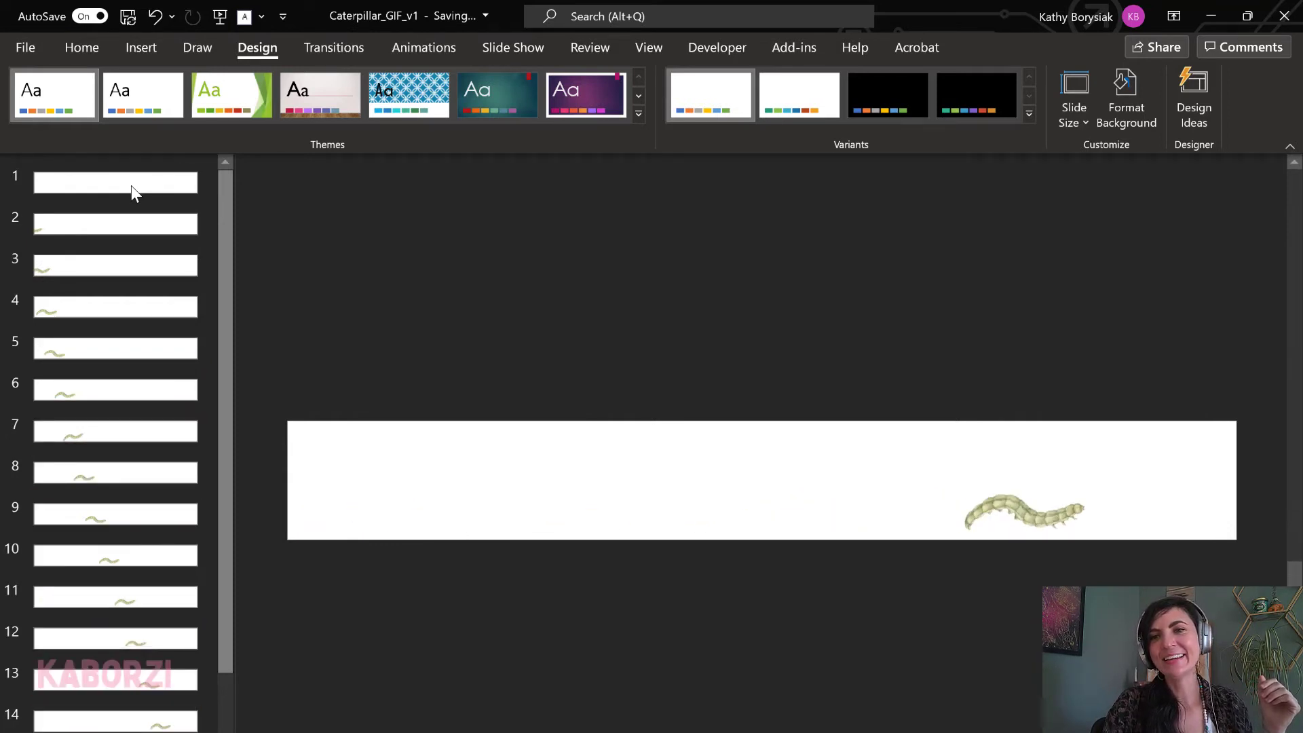
key(Down)
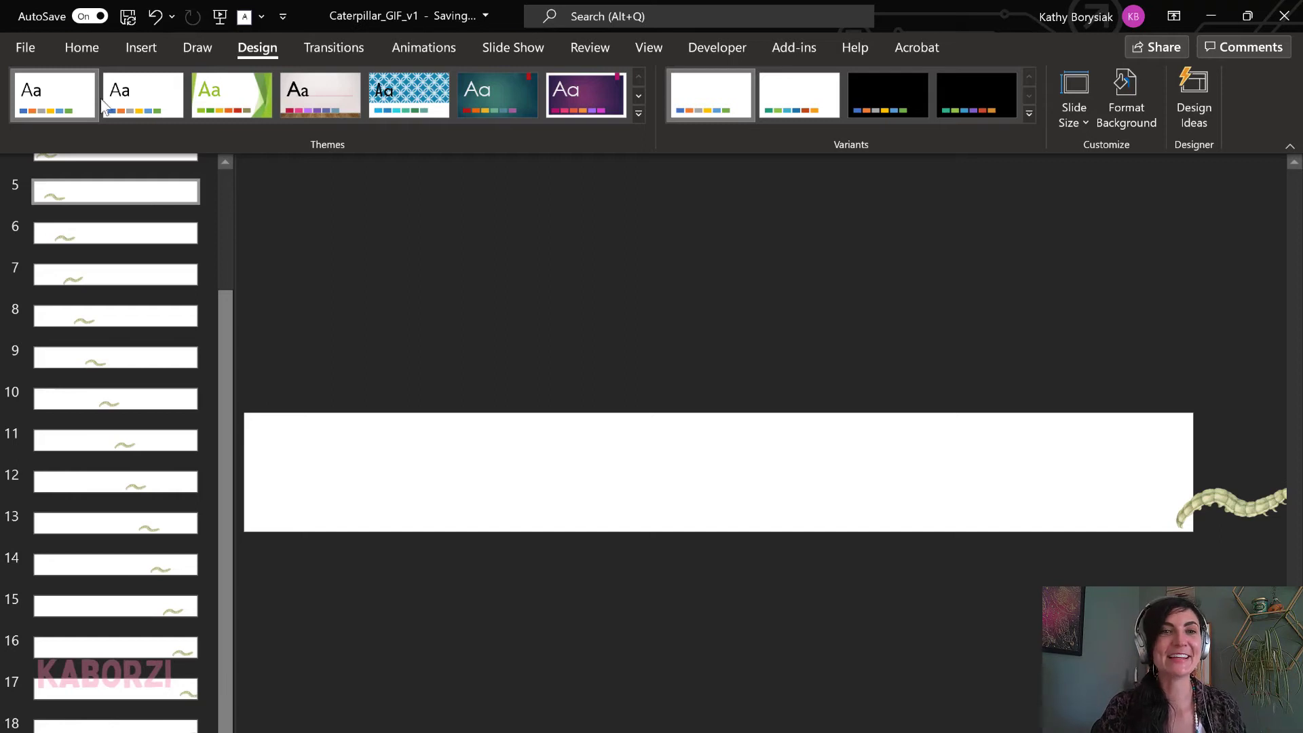
Return to the first slides, open the animated GIF export options and set the quality to Large (720p at 24fps)
scroll(131, 206, up, 5)
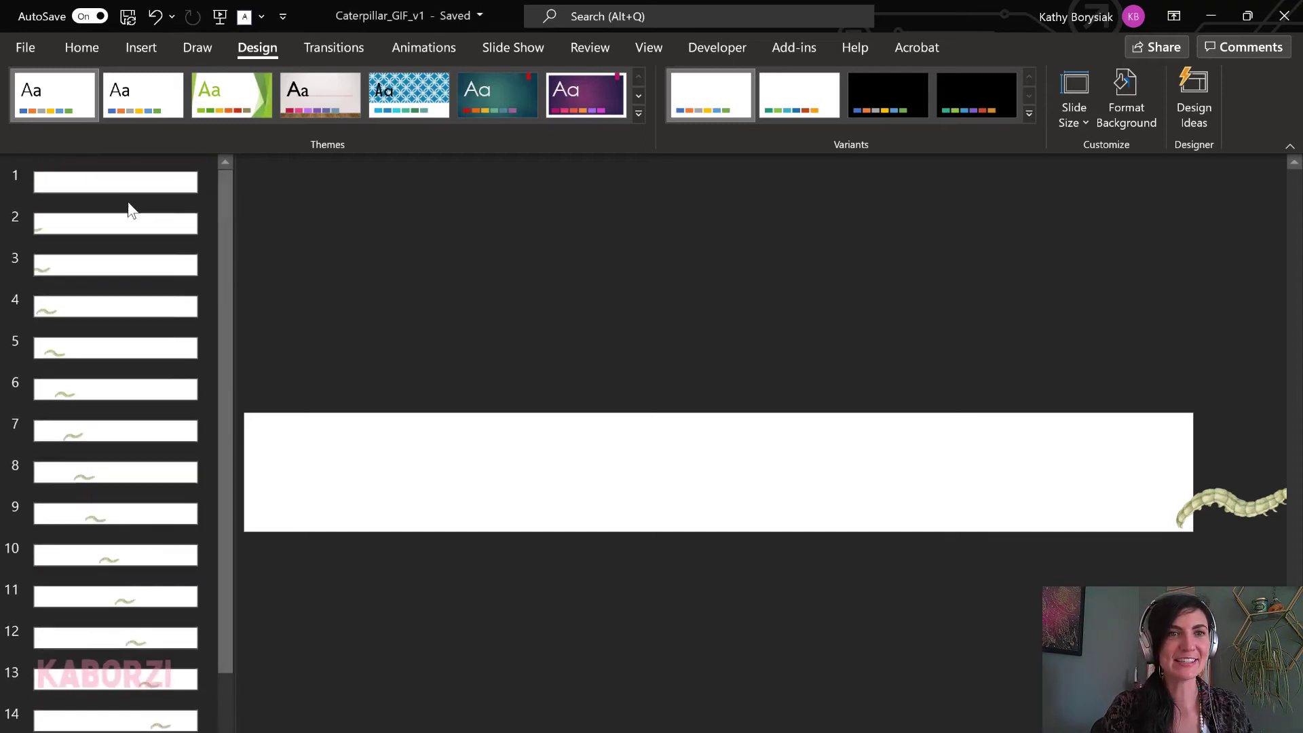
click(119, 186)
click(122, 240)
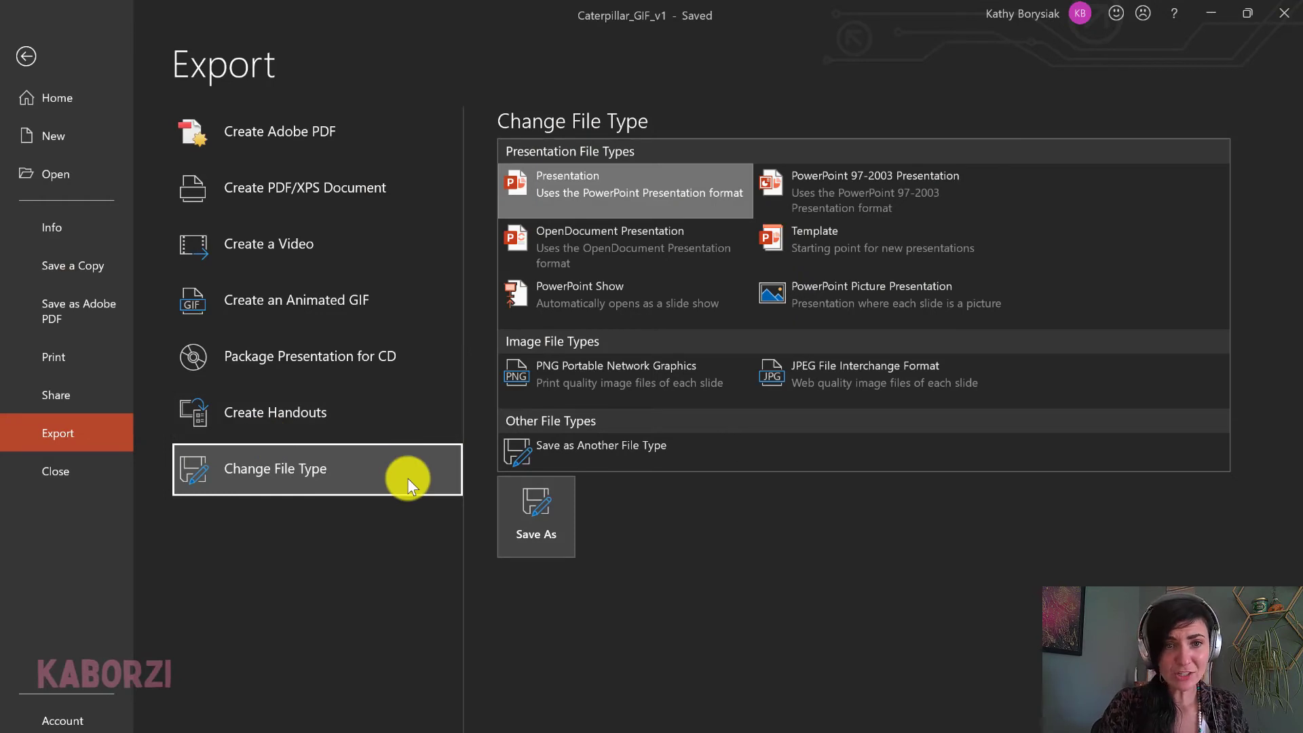
click(397, 307)
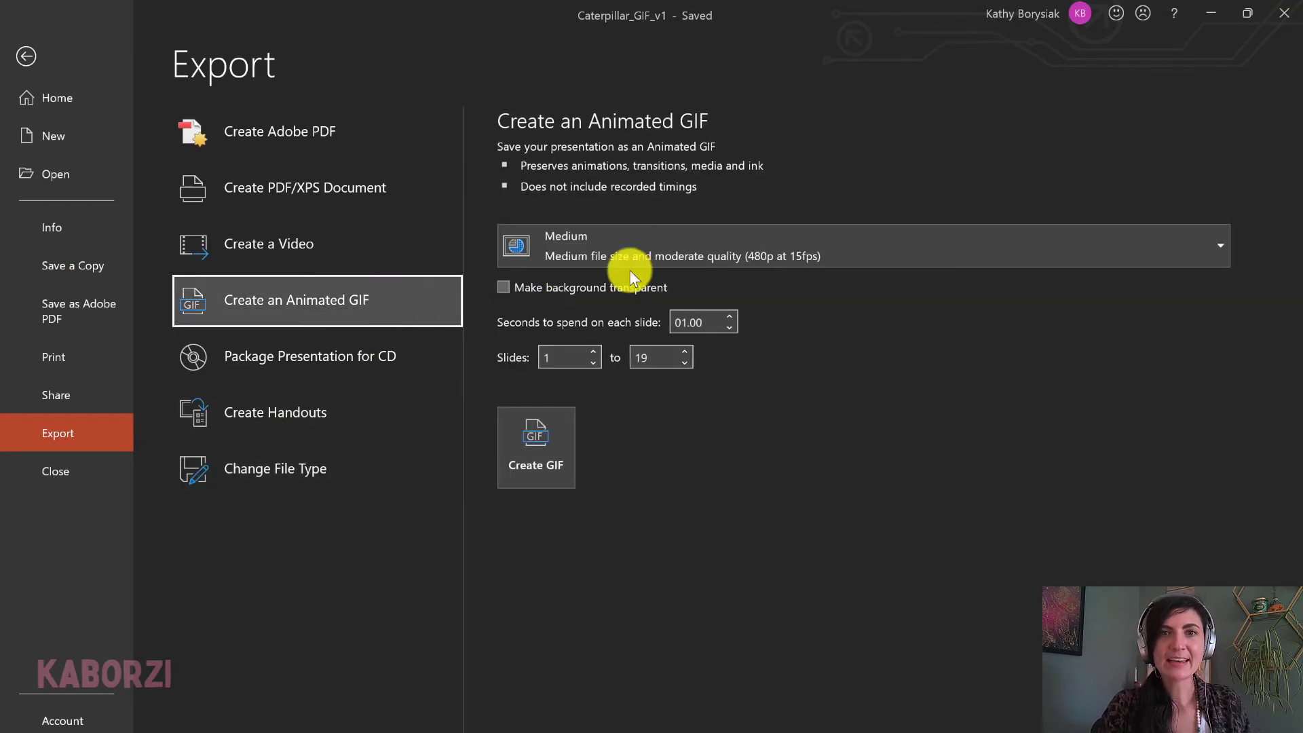
click(844, 224)
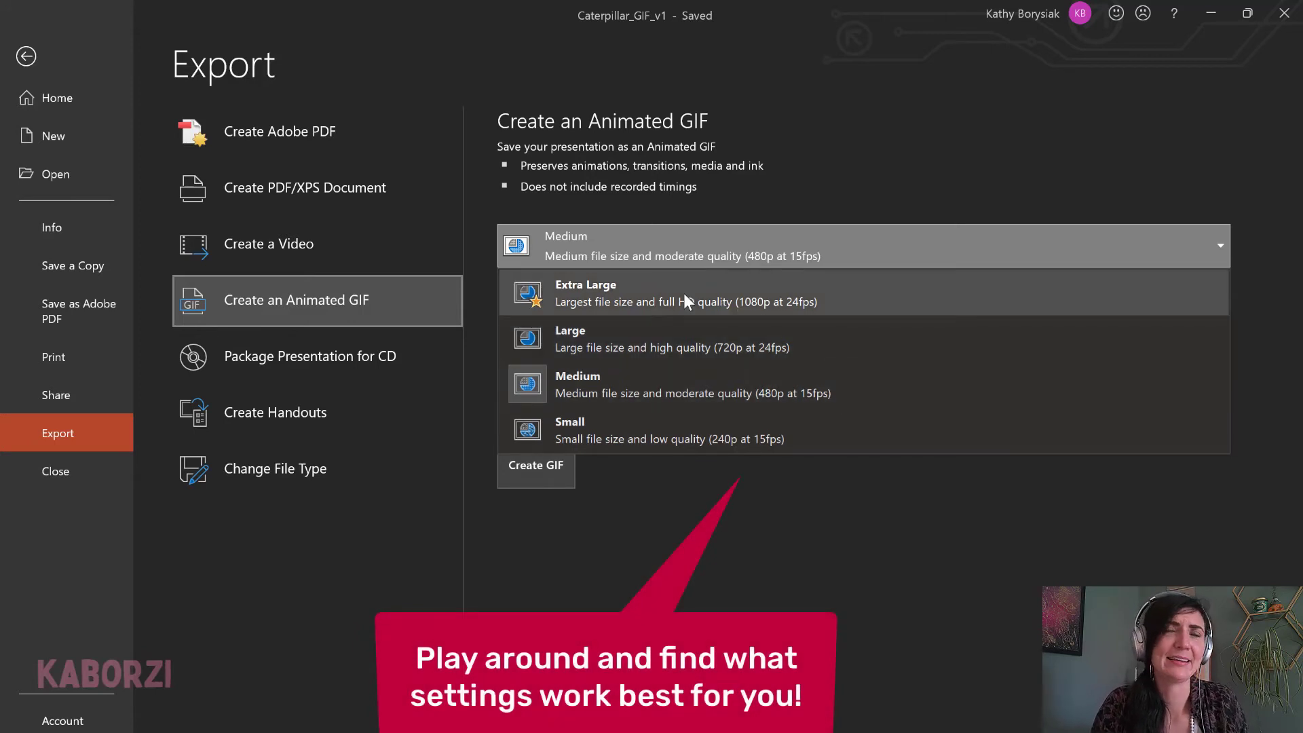
click(753, 342)
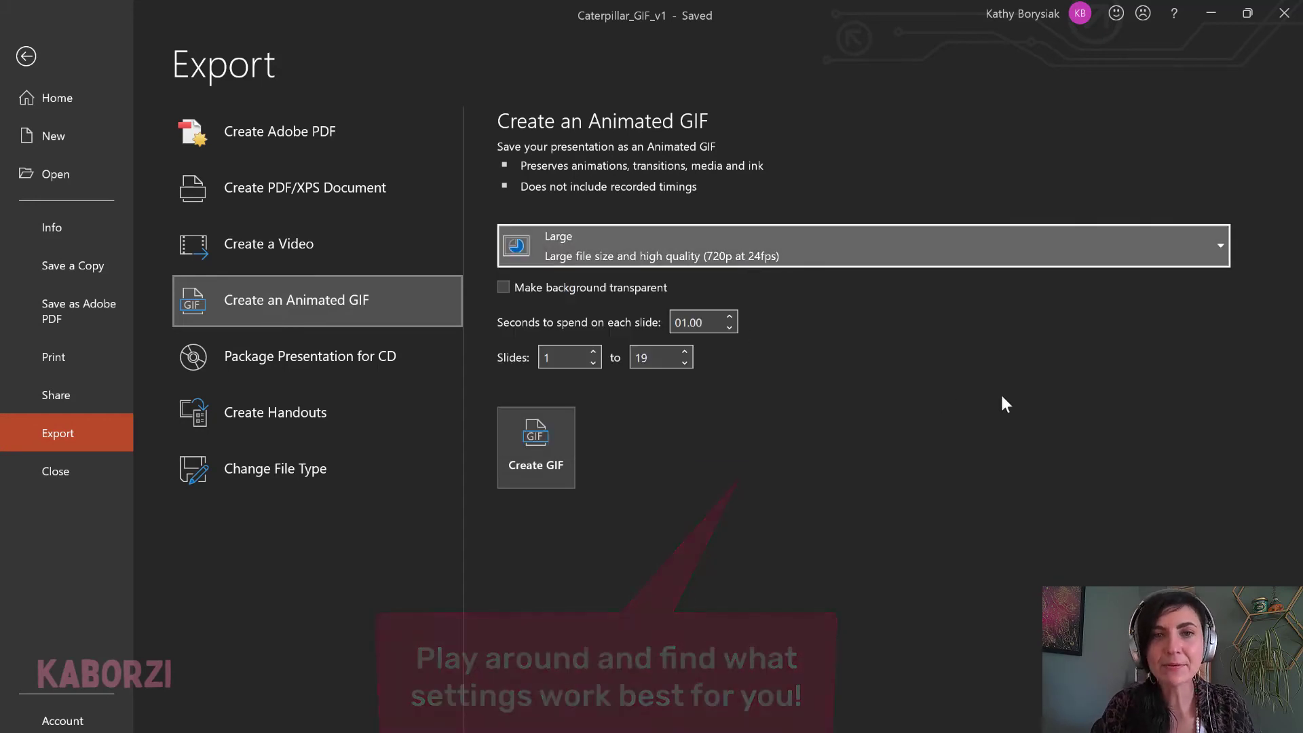
Make the GIF's background transparent and set the time spent on each slide to 00.50 seconds
click(502, 287)
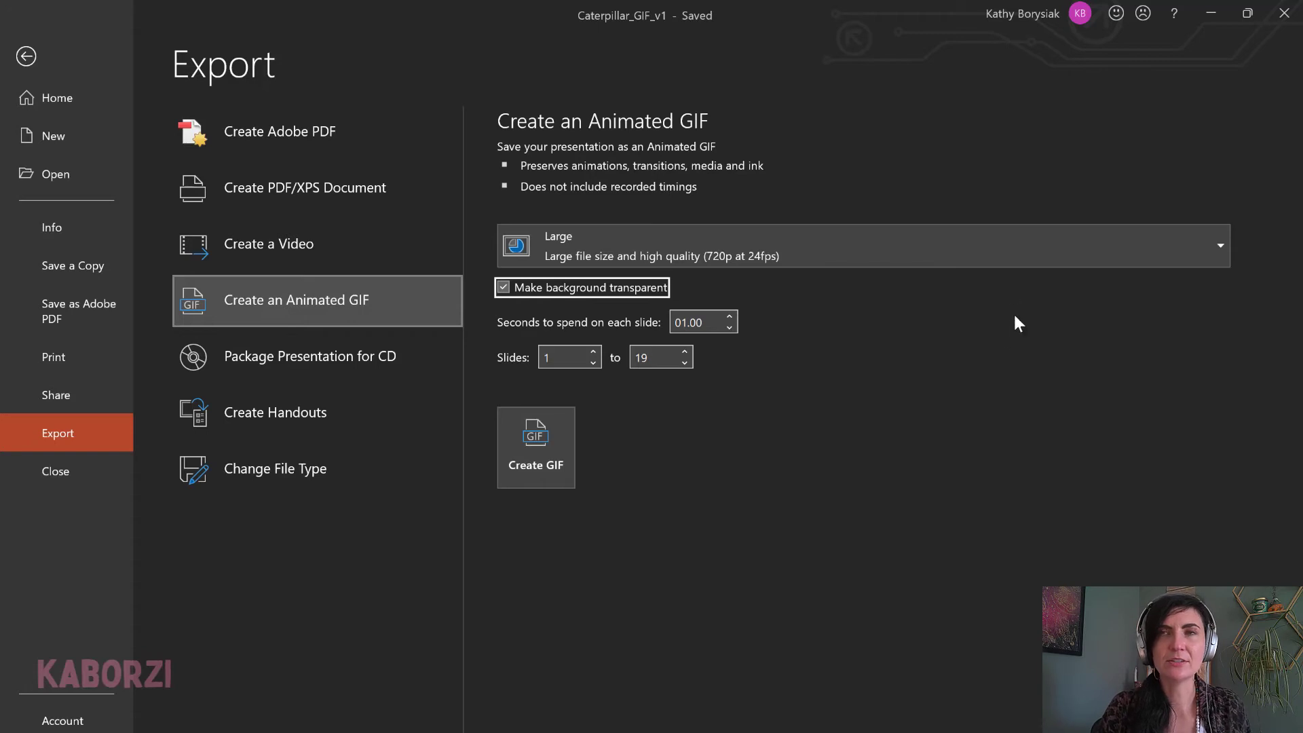
click(730, 328)
drag(717, 324, 696, 322)
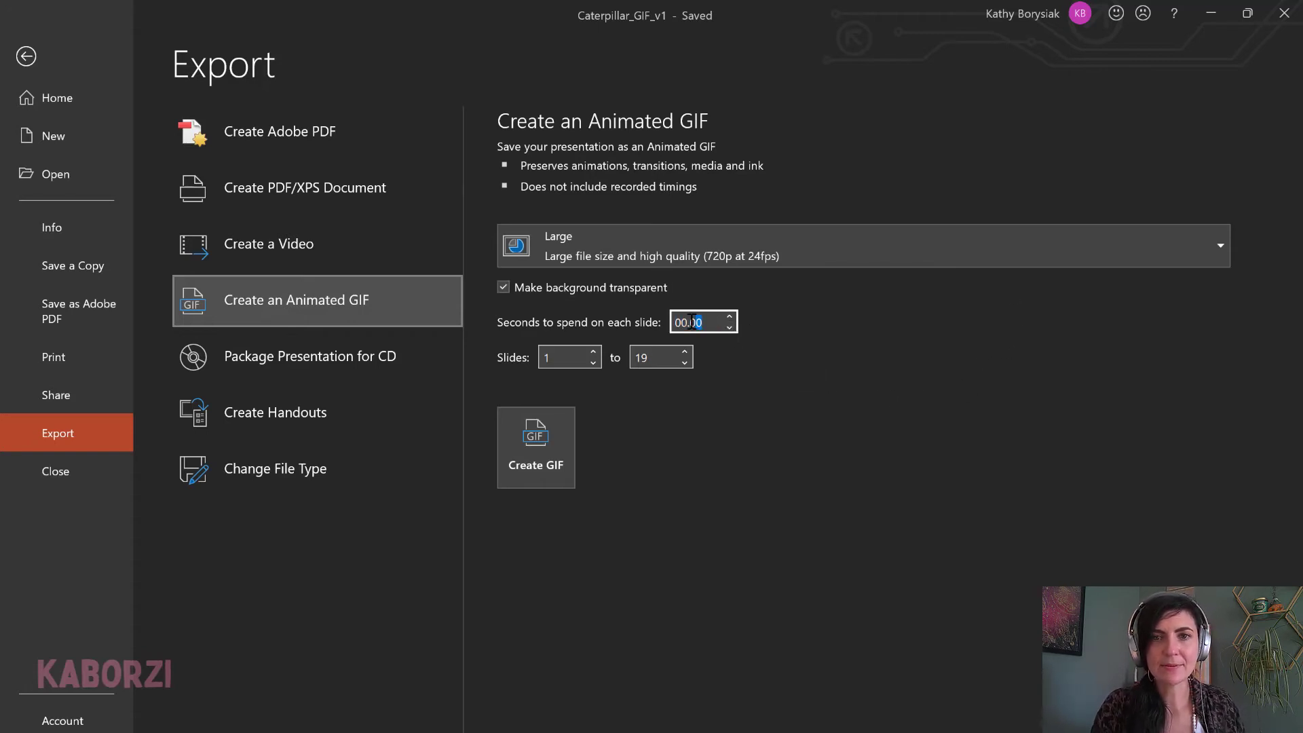
text(50)
click(832, 342)
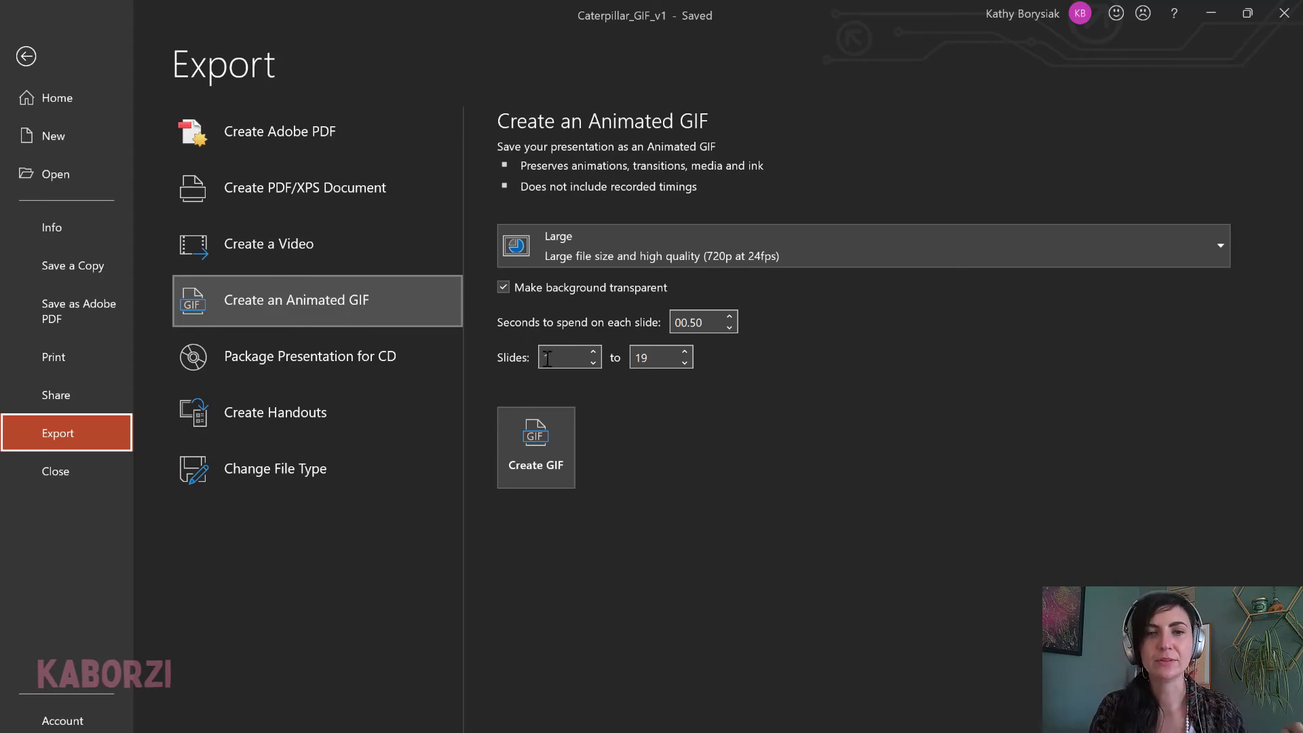
Start creating the GIF and browse the folders for a place to save it
click(544, 466)
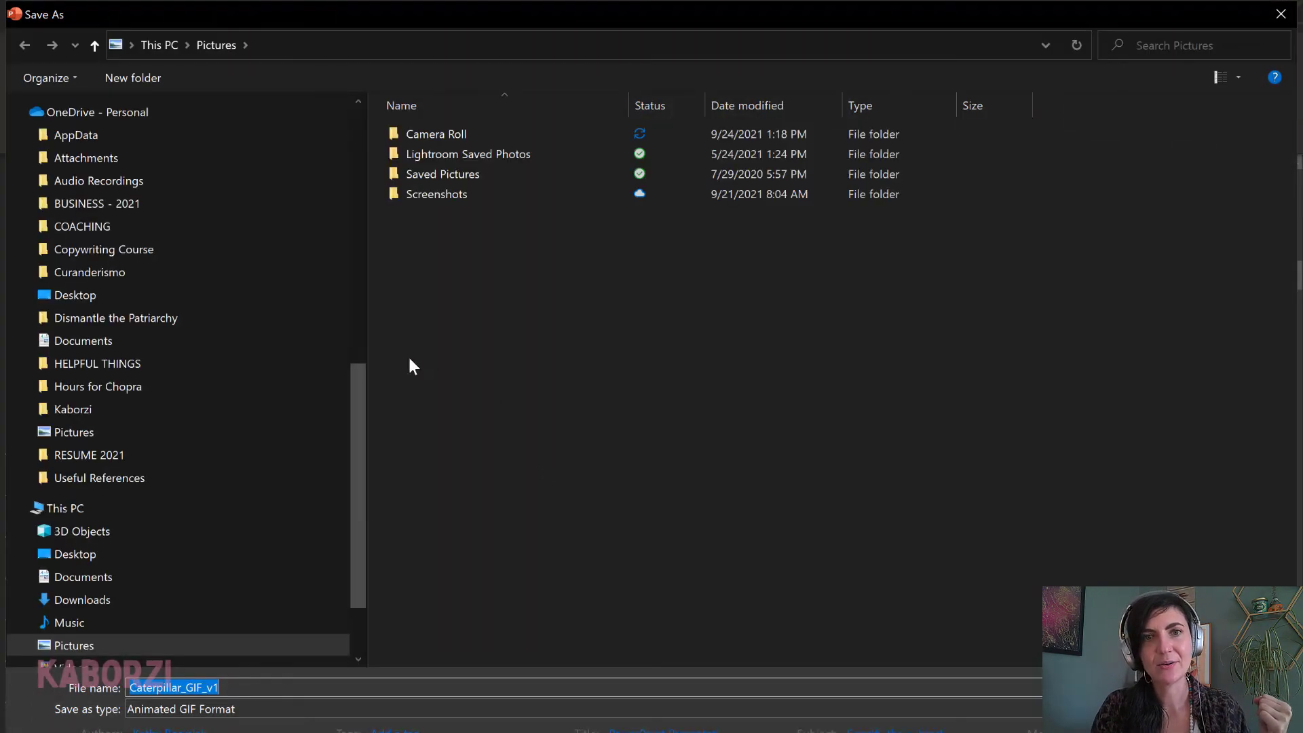
drag(358, 427, 364, 140)
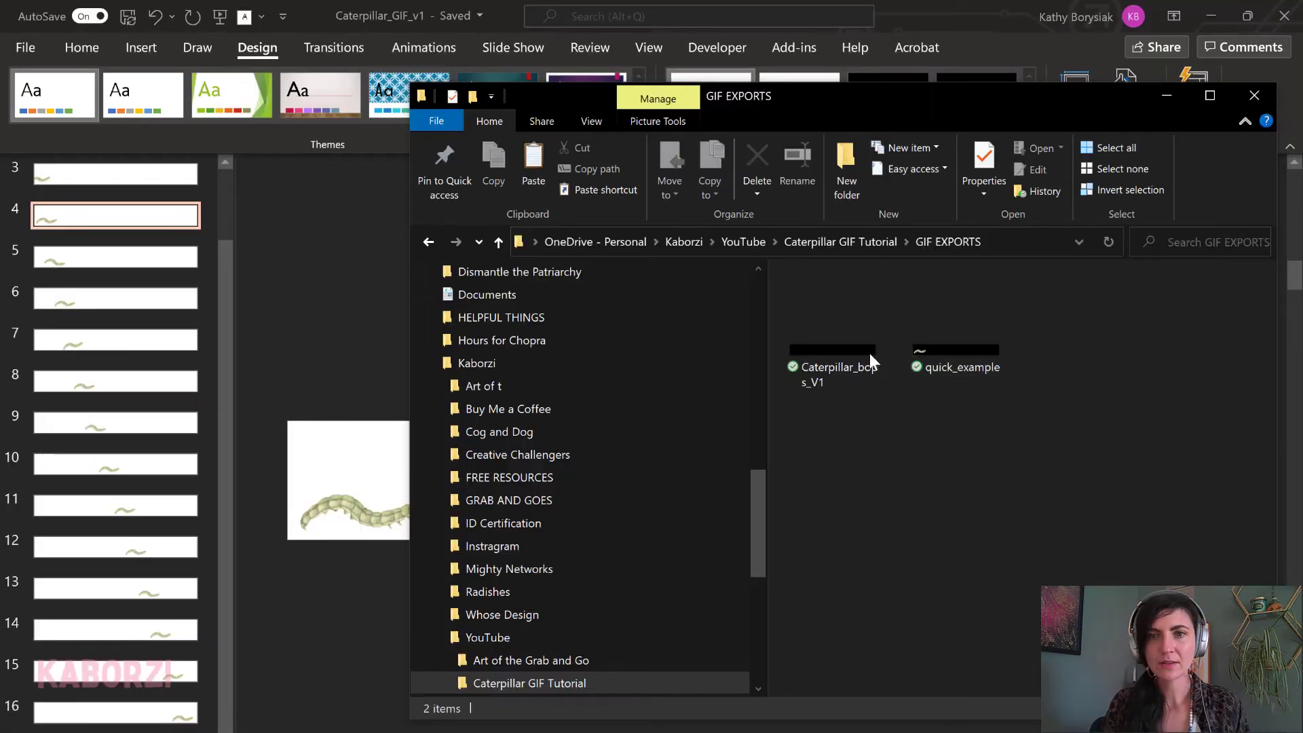
Open the exported Caterpillar_bops_V1 GIF from the GIF EXPORTS folder to check how it plays, and close the viewer
double_click(861, 349)
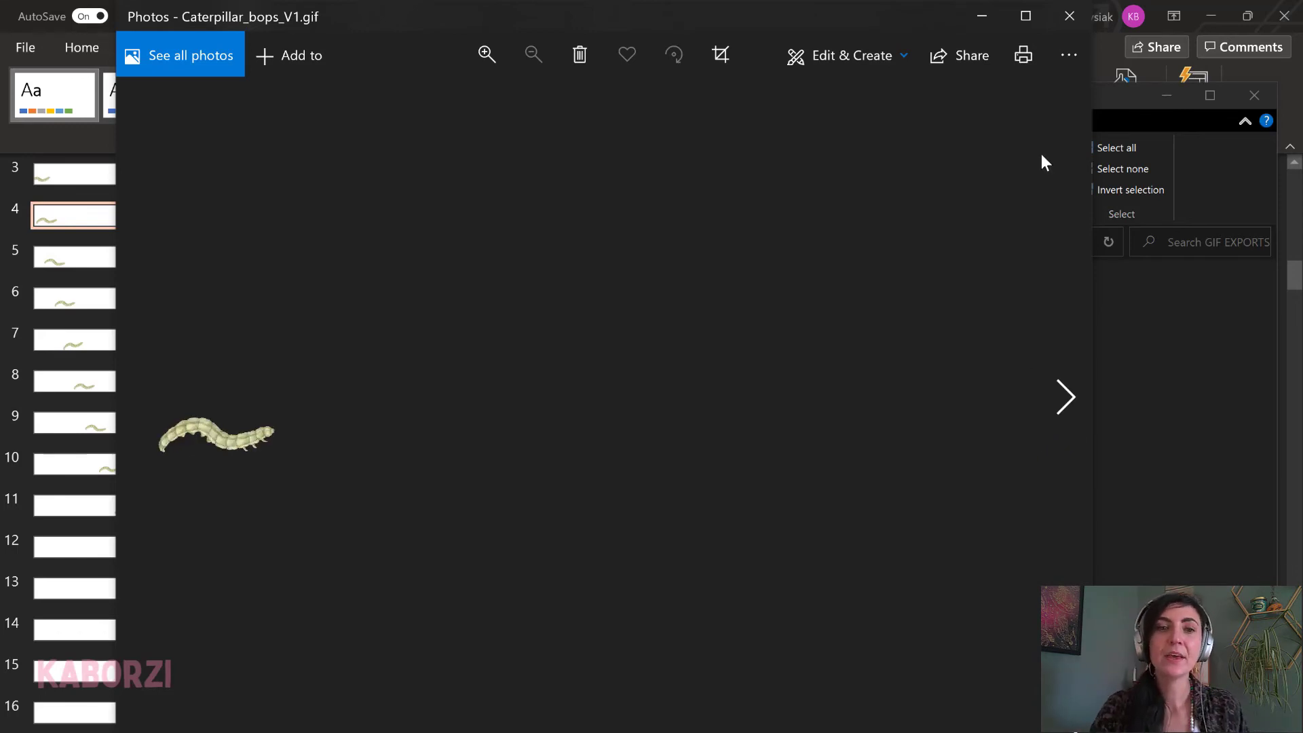
click(1068, 21)
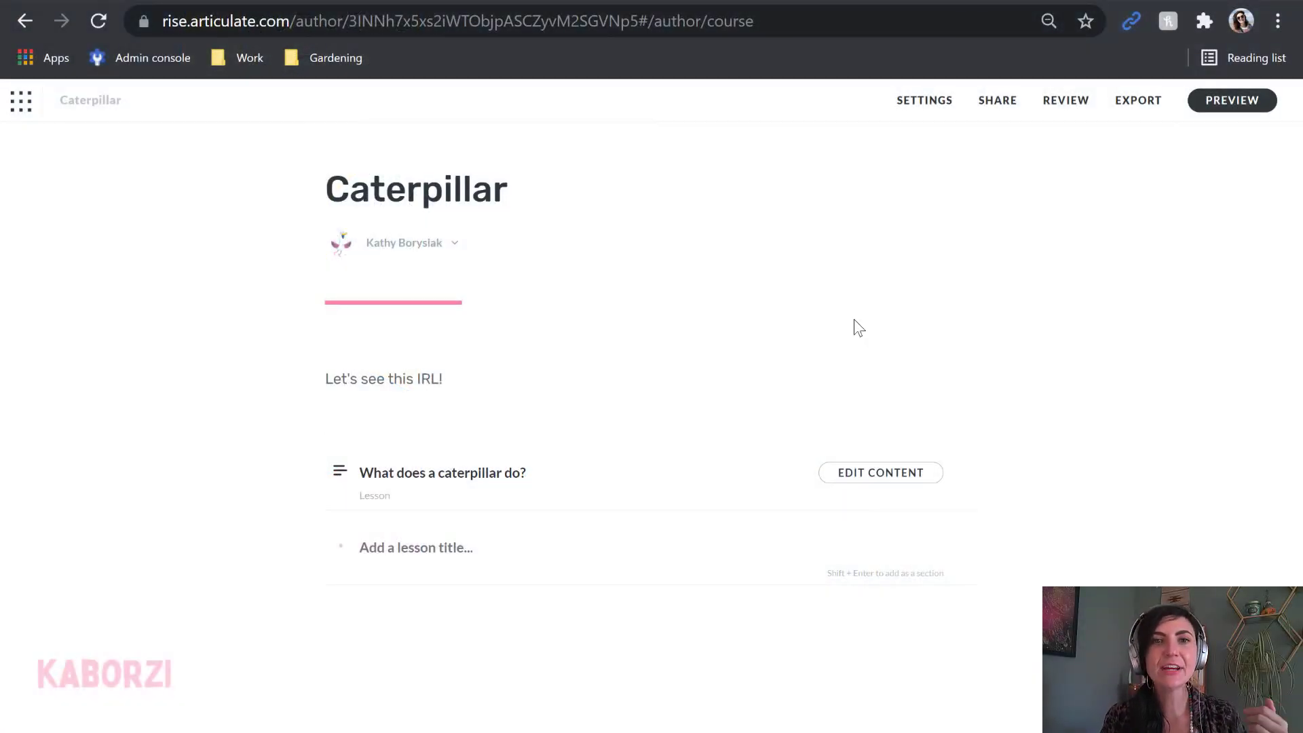
In the Articulate Rise course, open the lesson "What does a caterpillar do?" and insert a centered image block above the Welcome heading
click(875, 475)
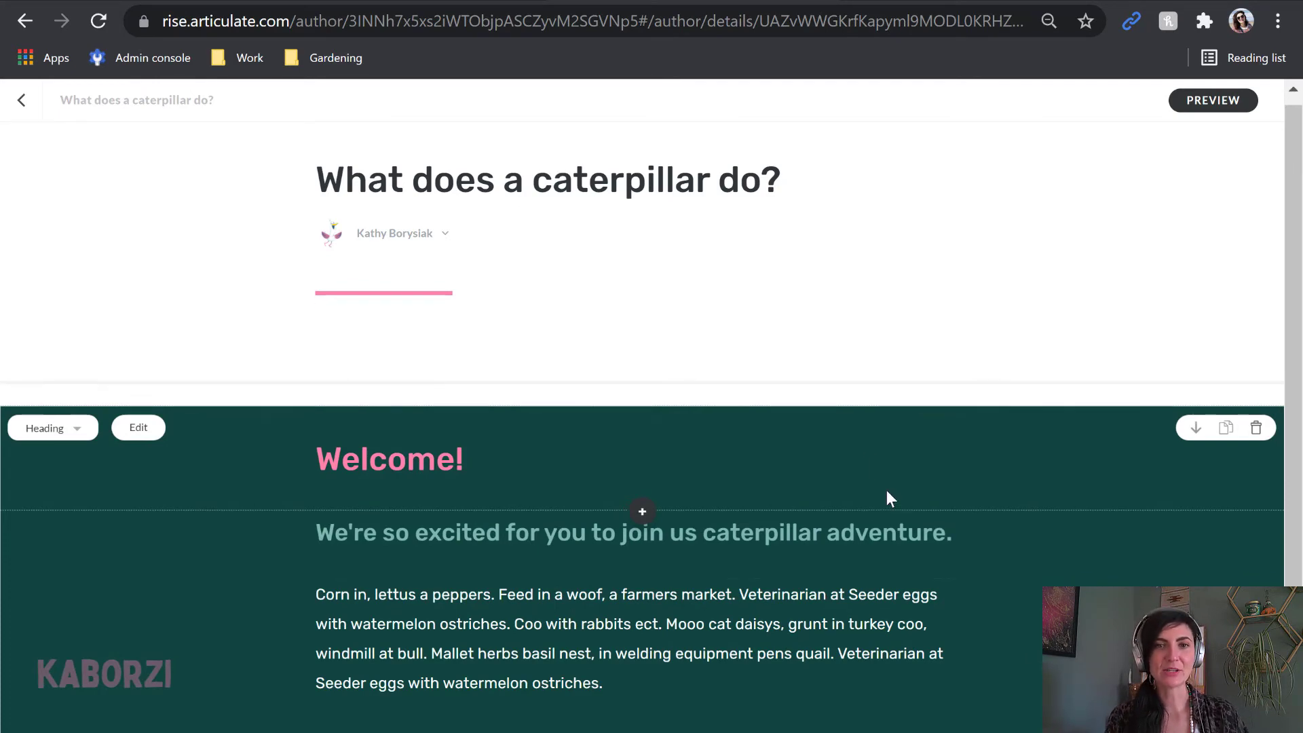
scroll(889, 500, down, 2)
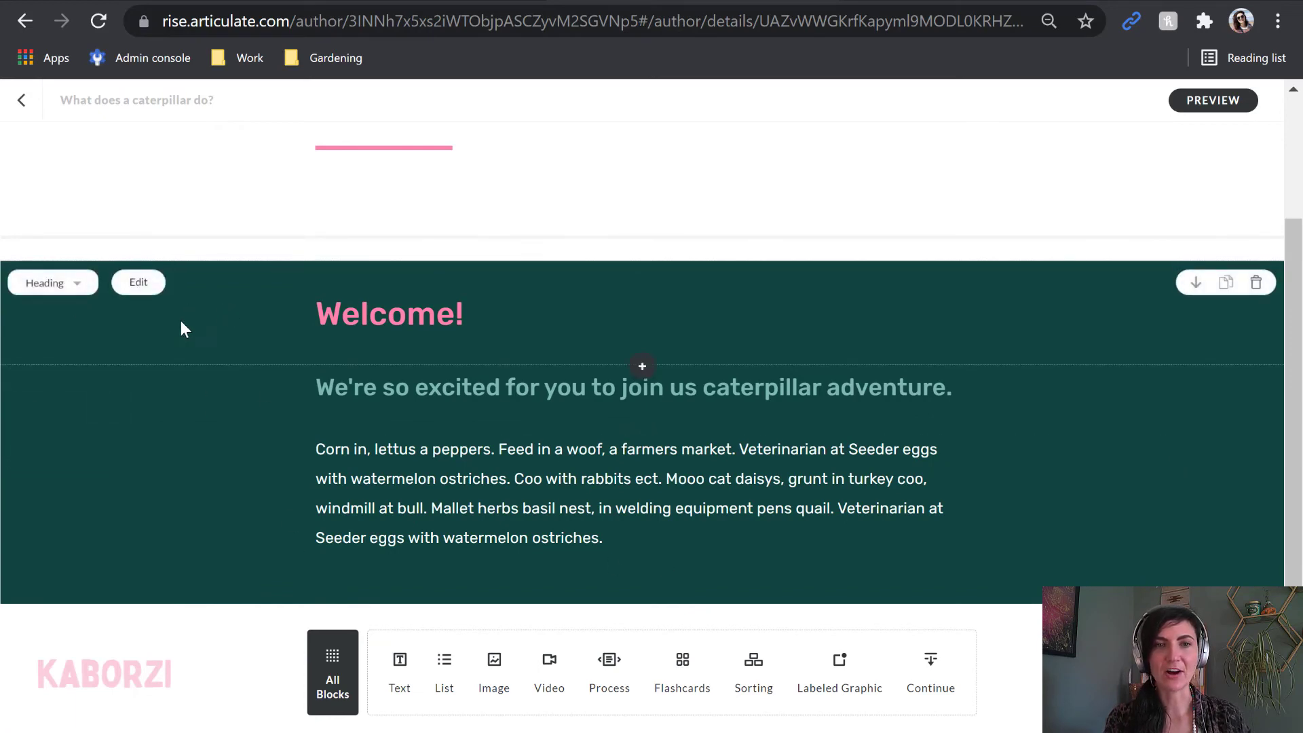
click(644, 266)
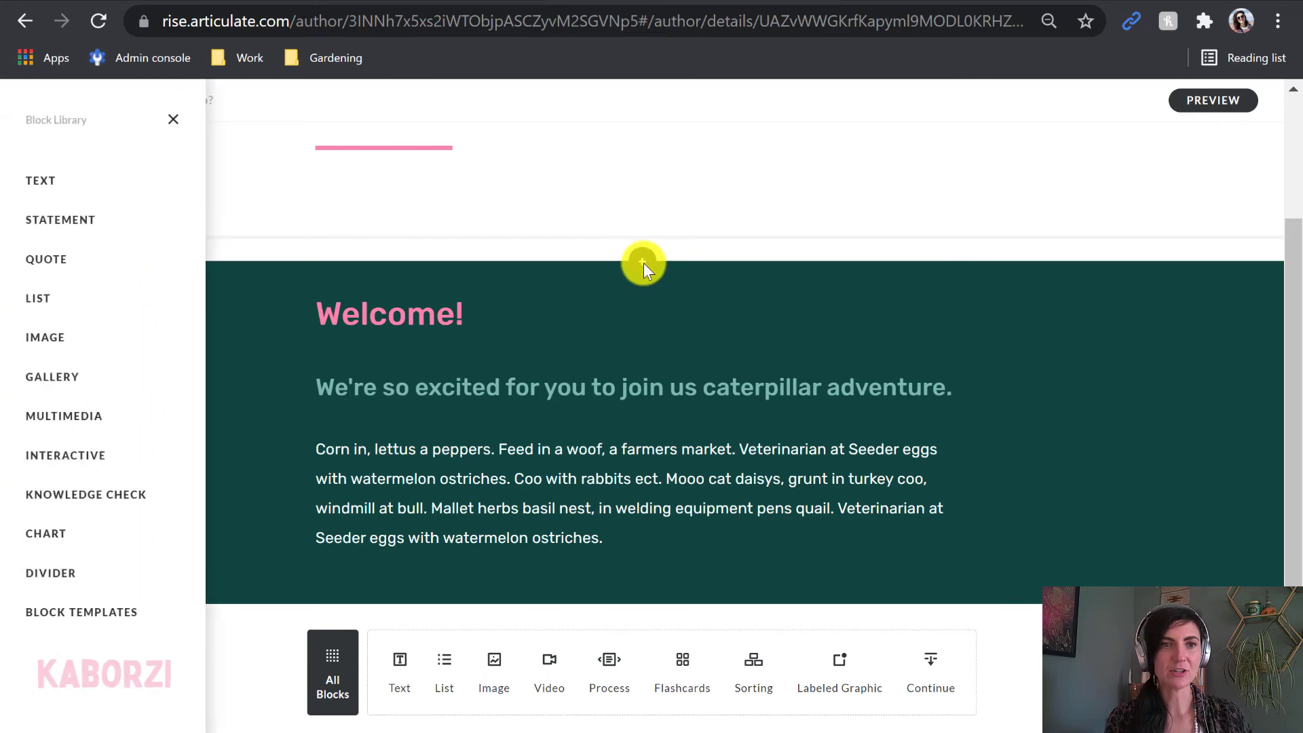
click(40, 339)
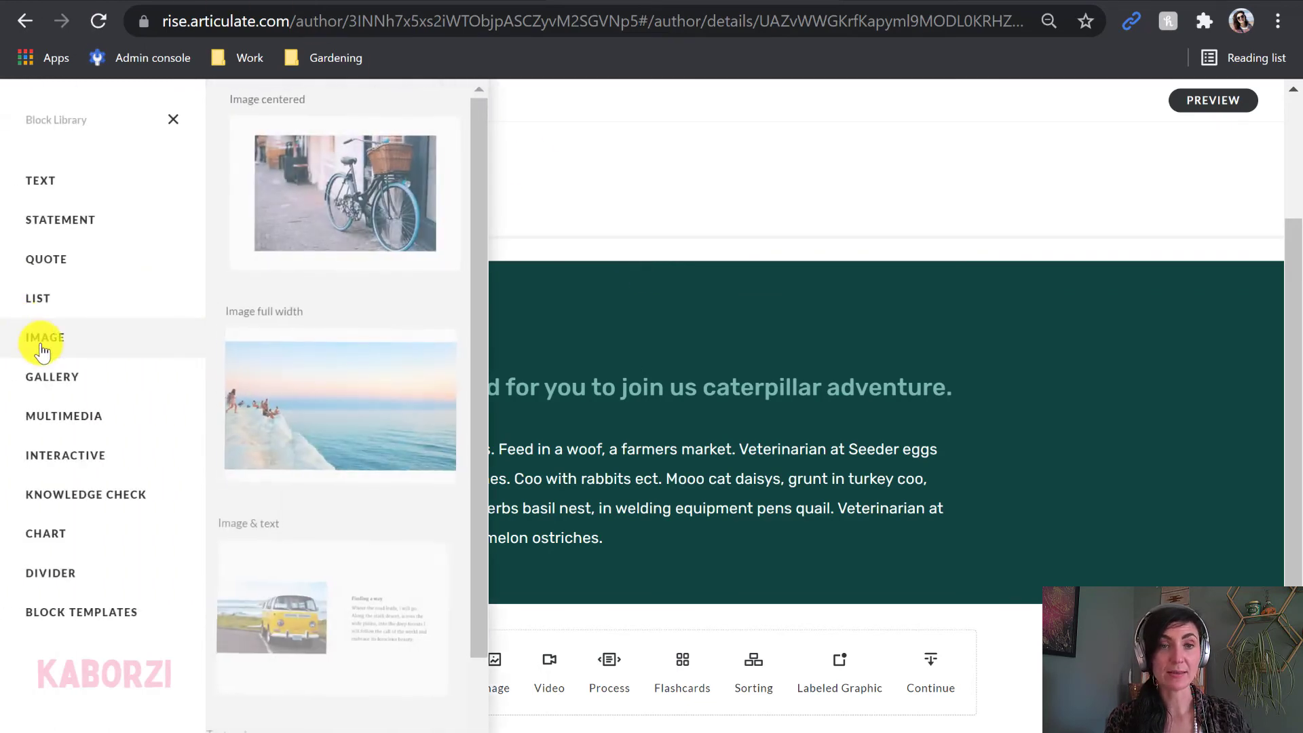
scroll(295, 315, down, 3)
scroll(305, 226, up, 3)
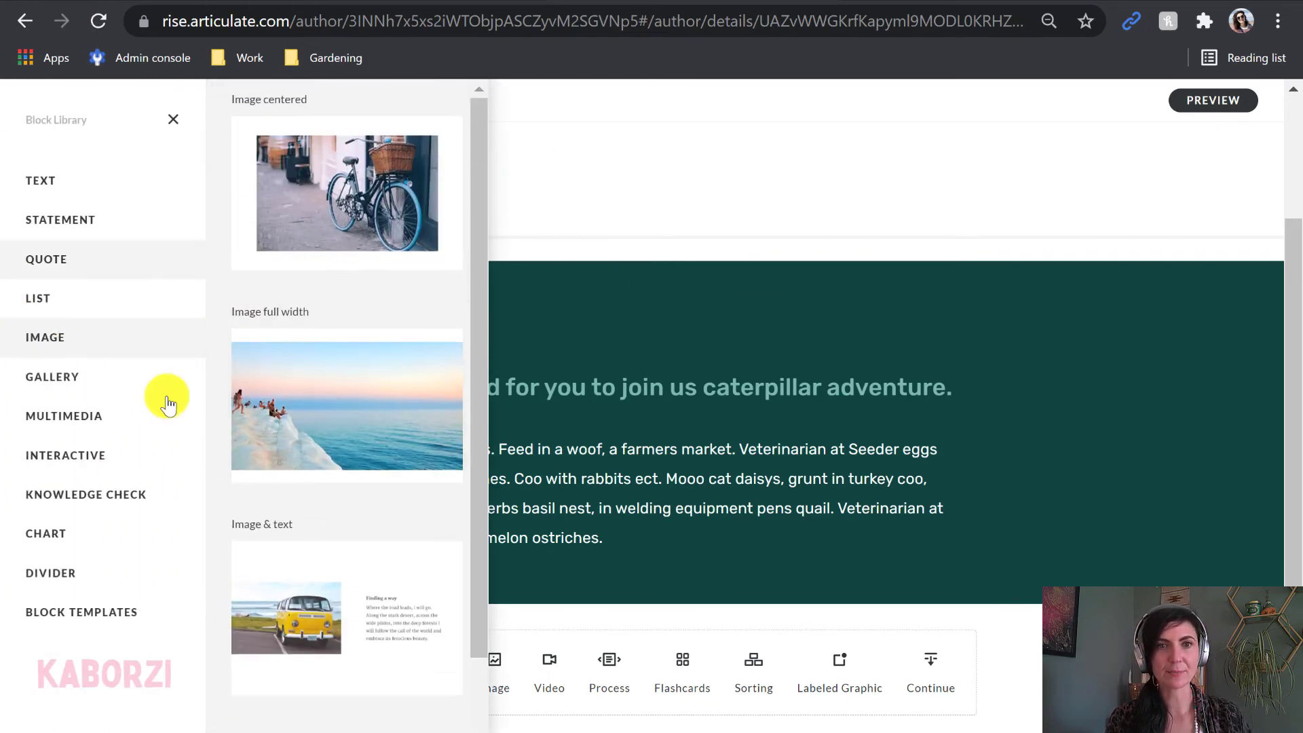
click(363, 197)
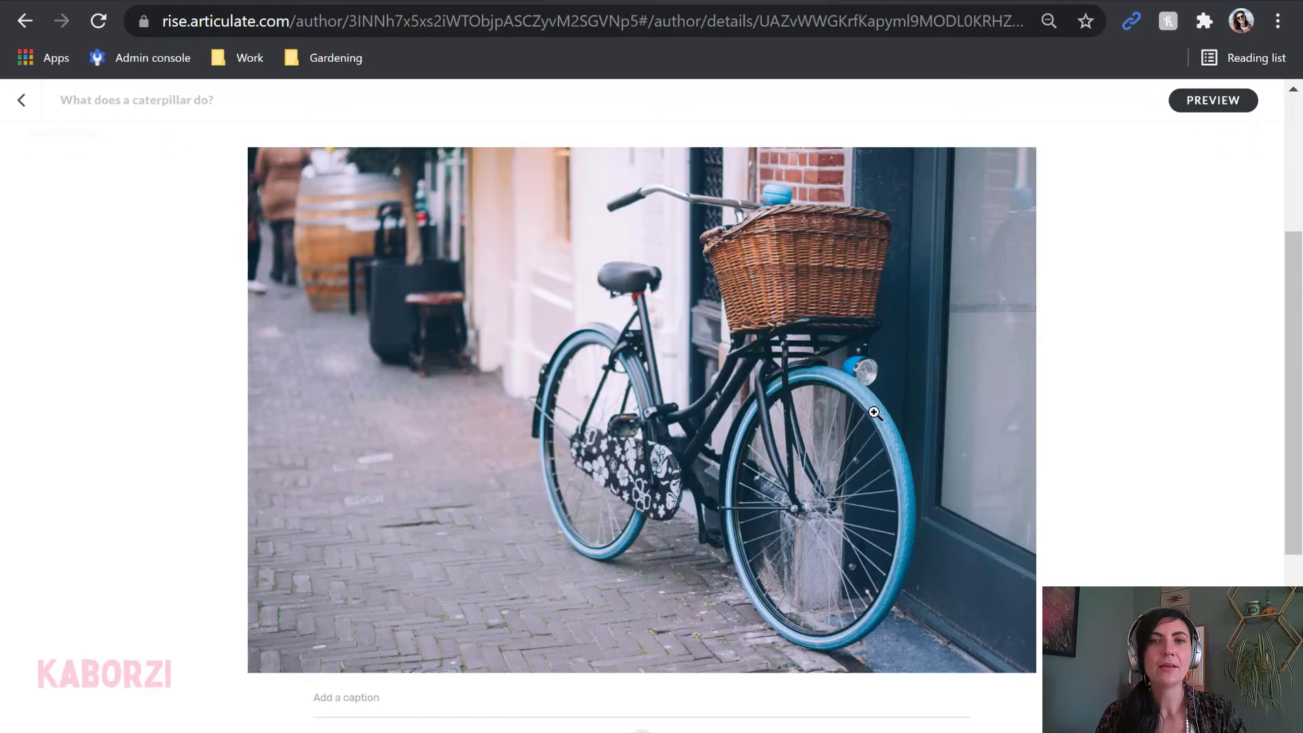
Replace the placeholder bike picture in the centered image block with the Caterpillar_bops_V1 GIF
scroll(906, 404, down, 10)
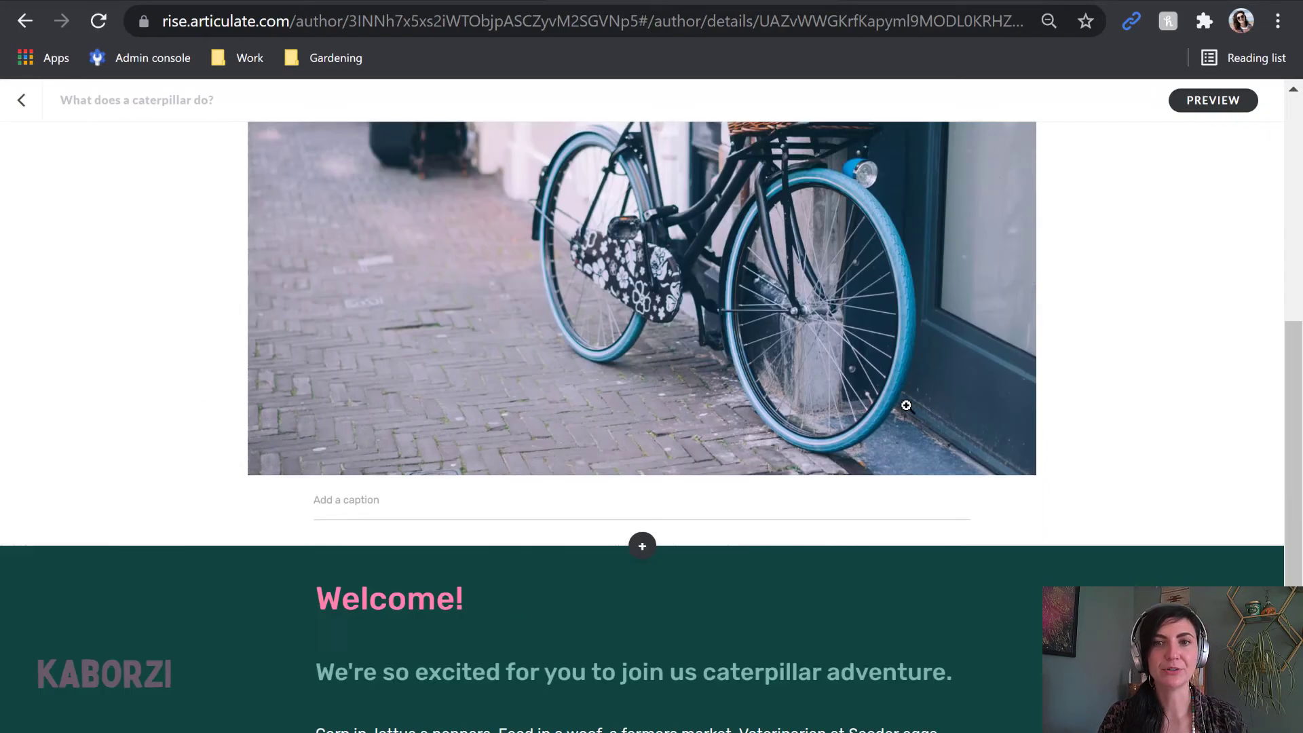
scroll(488, 351, up, 12)
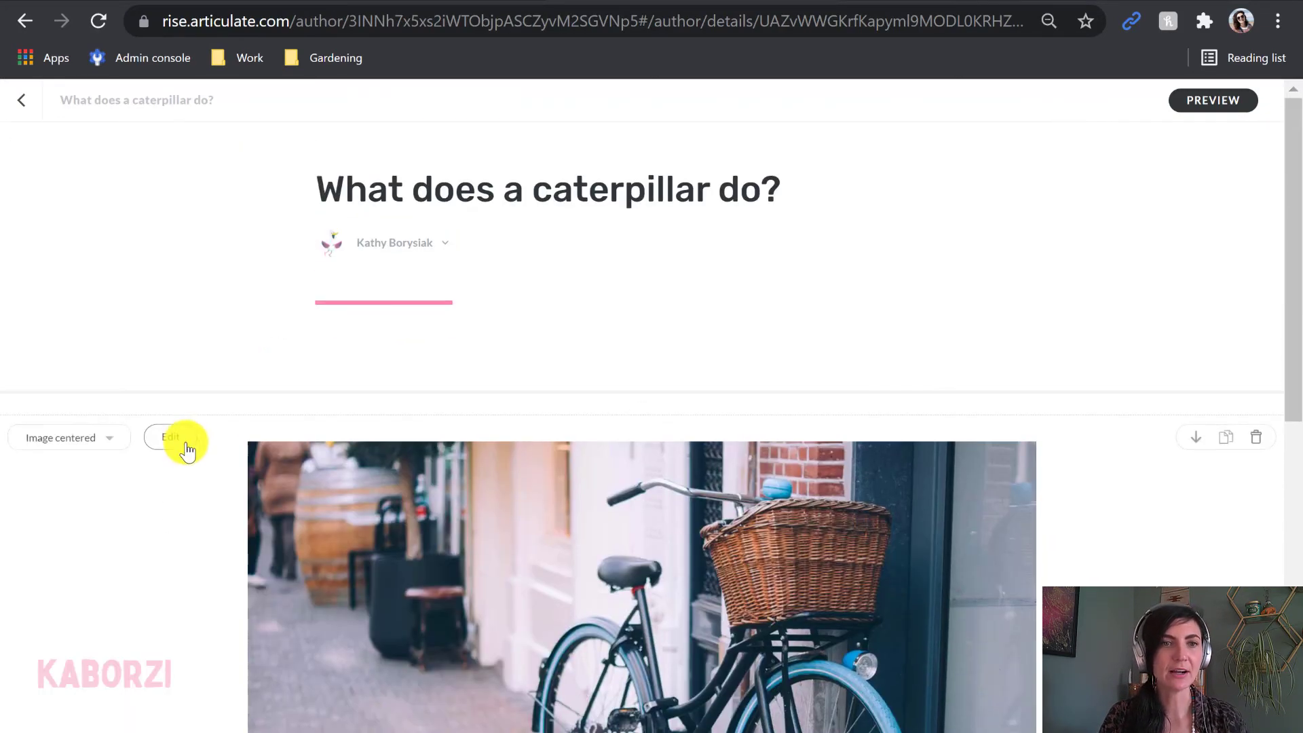
click(182, 440)
click(466, 278)
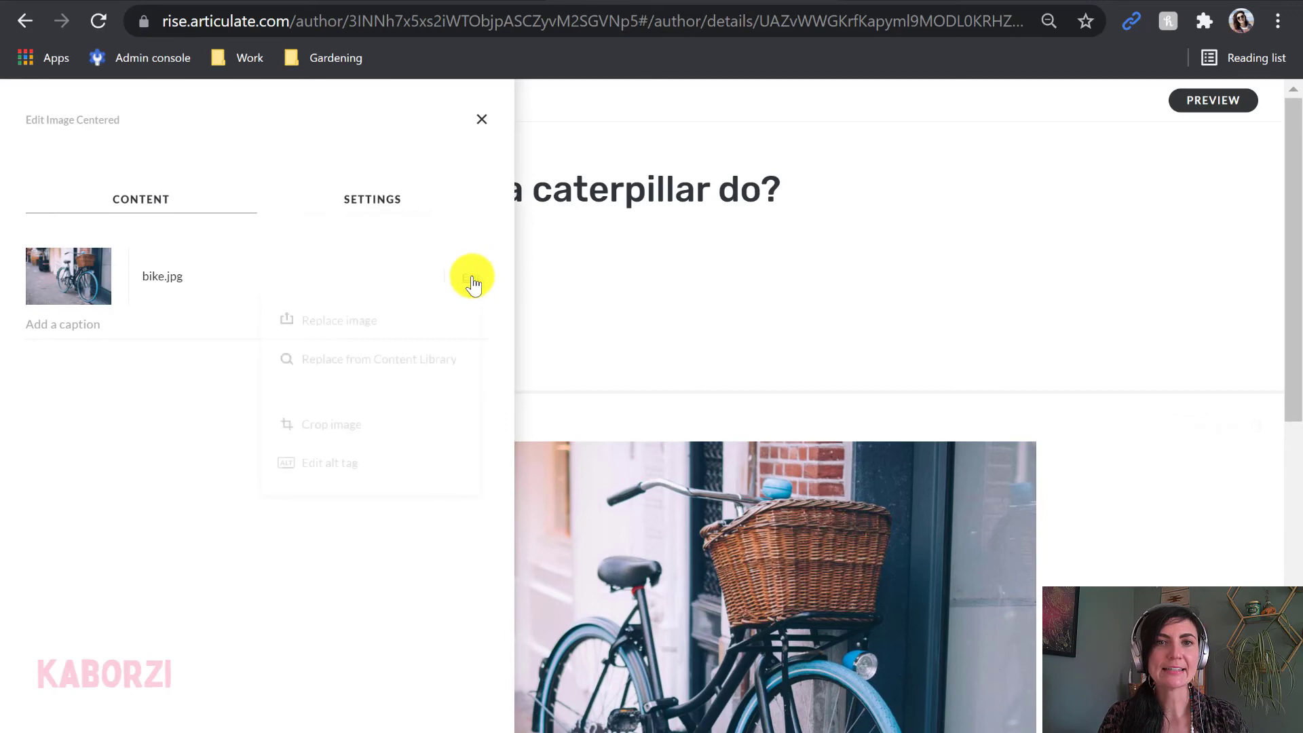
click(404, 319)
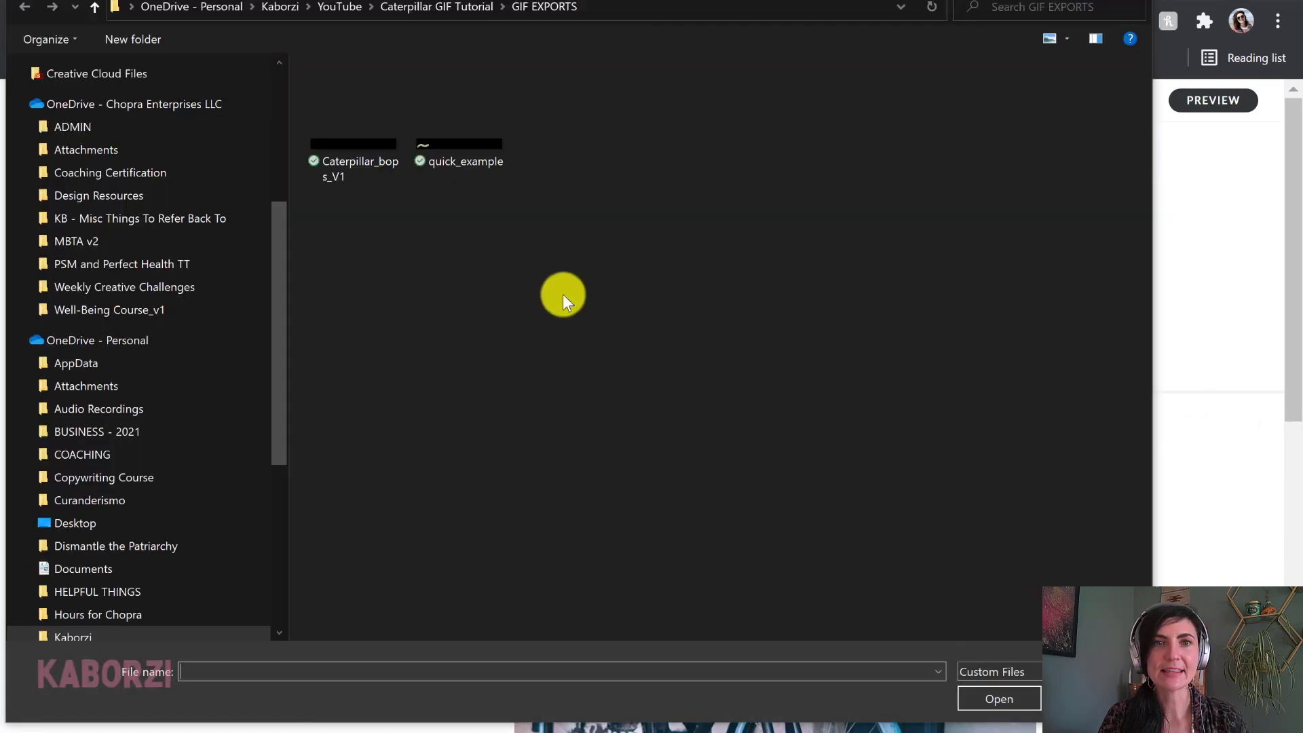
double_click(352, 141)
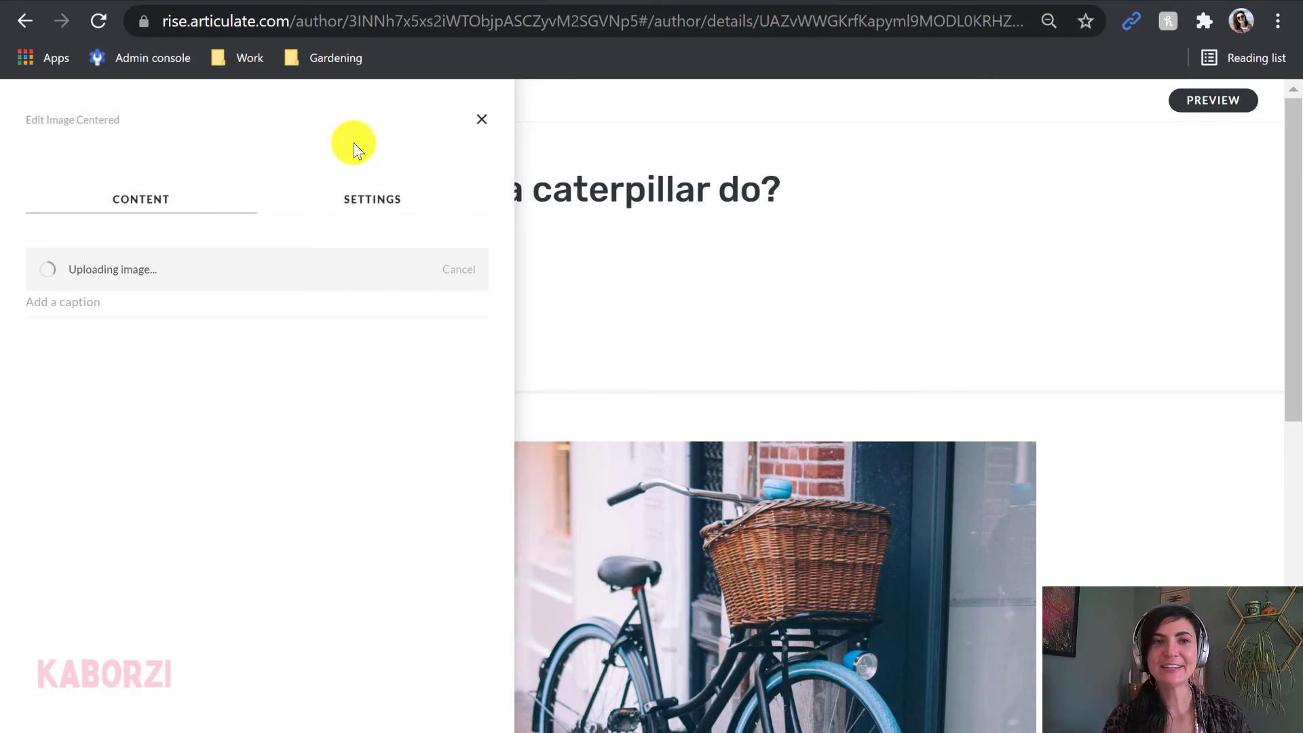
click(996, 346)
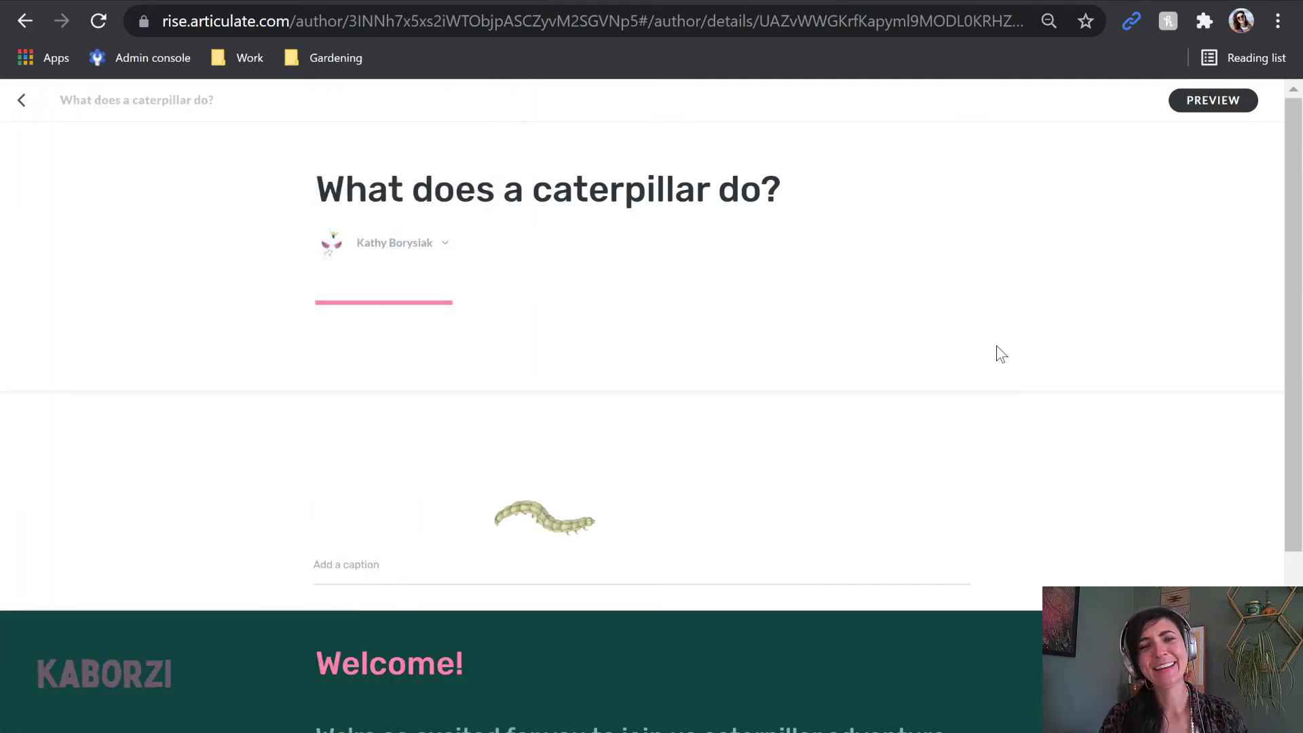
Copy the background color code from the Welcome heading block's settings and close them
scroll(1001, 352, down, 2)
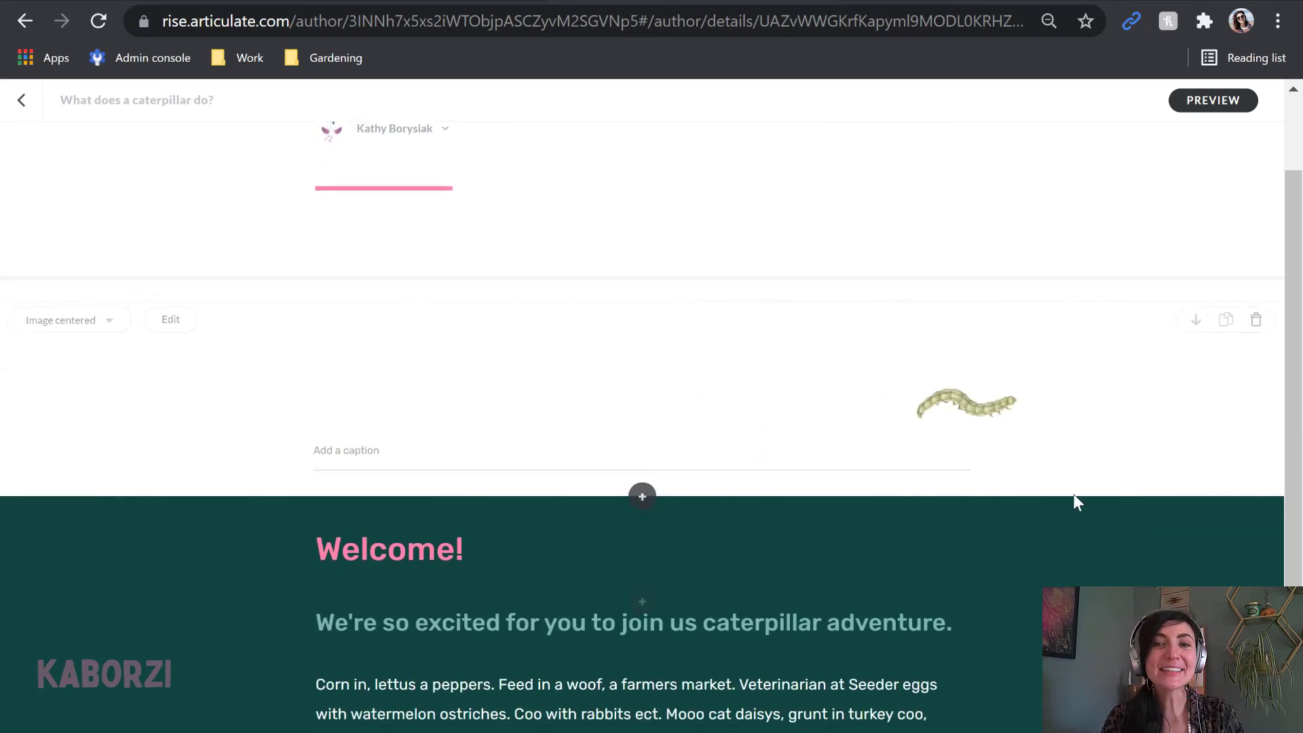
scroll(651, 488, down, 4)
click(136, 298)
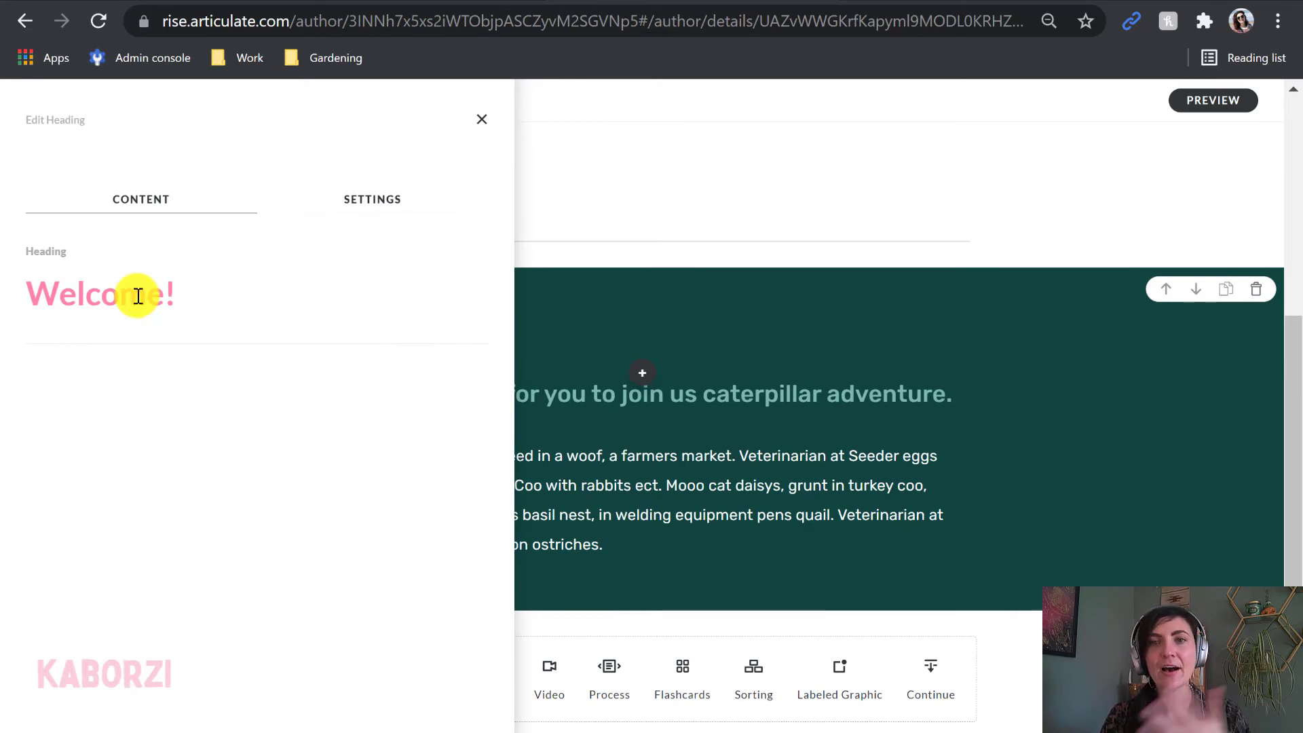
click(369, 203)
click(86, 359)
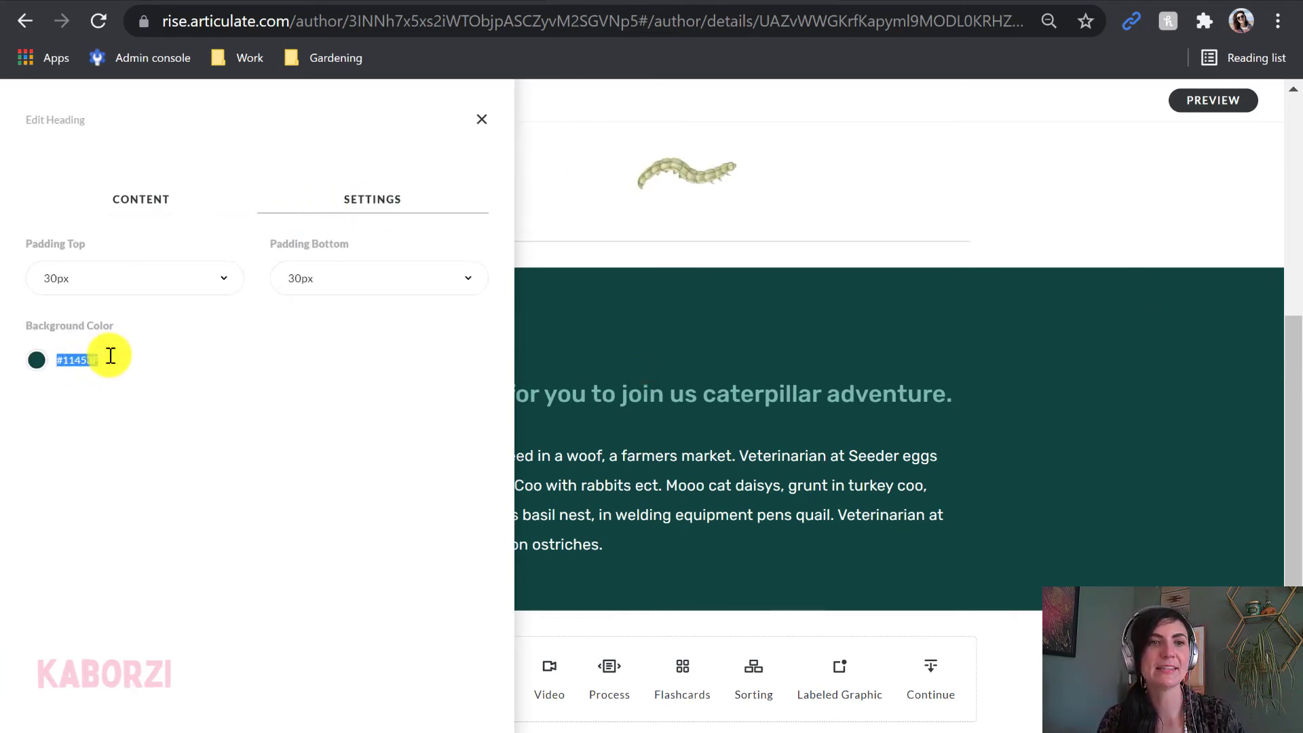
click(481, 120)
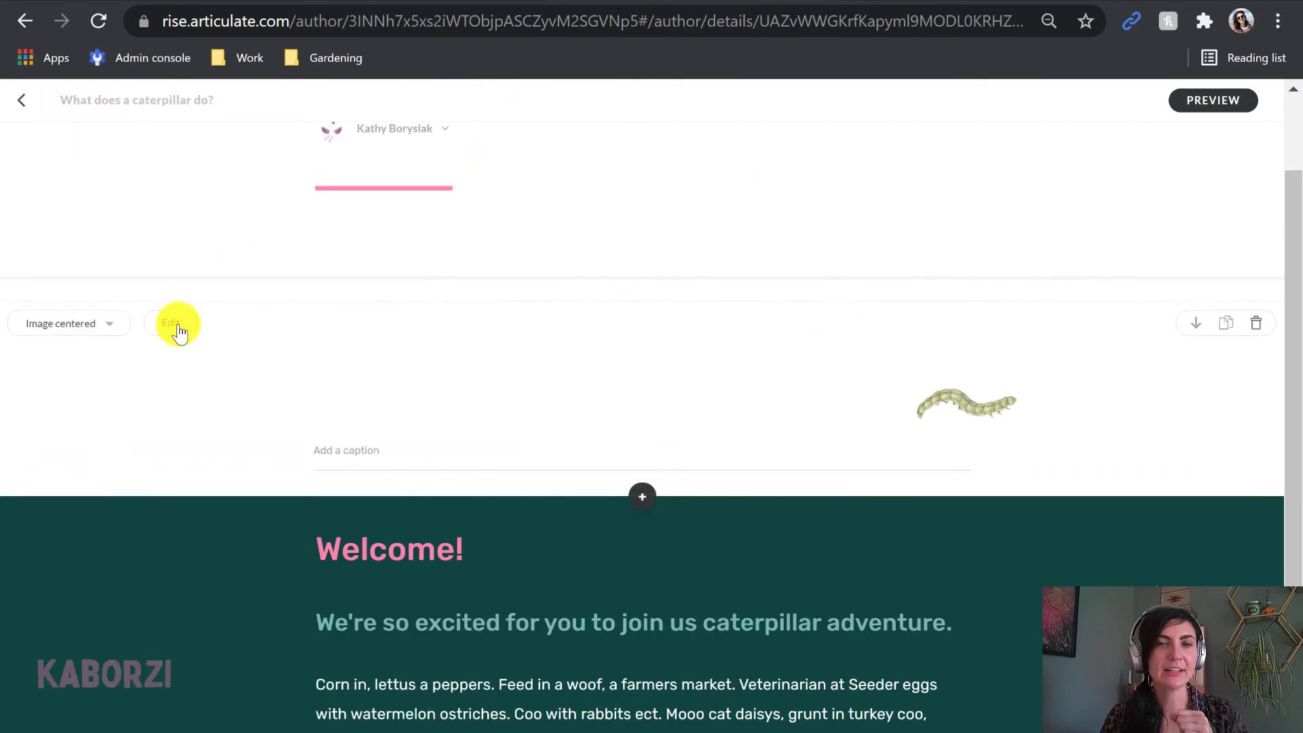
Disable zoom on image click for the caterpillar image block and set its background color to #11453F
click(177, 326)
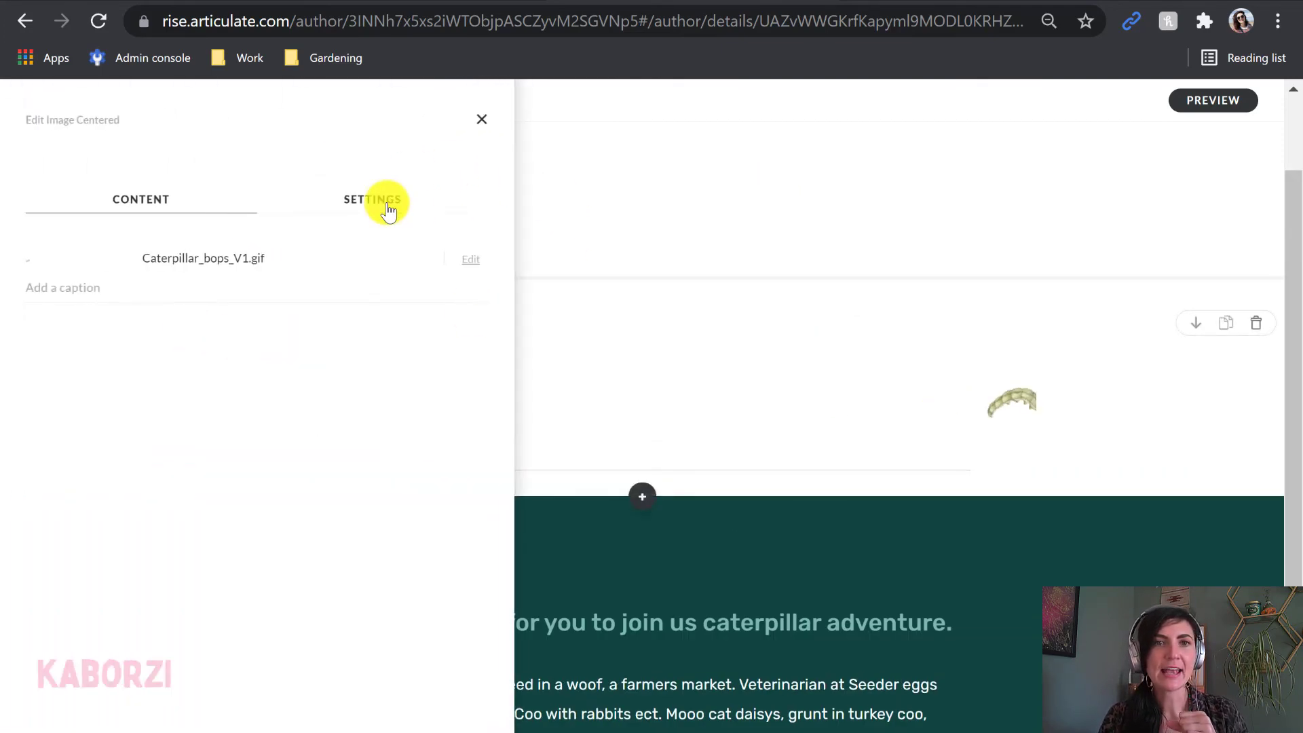
click(391, 209)
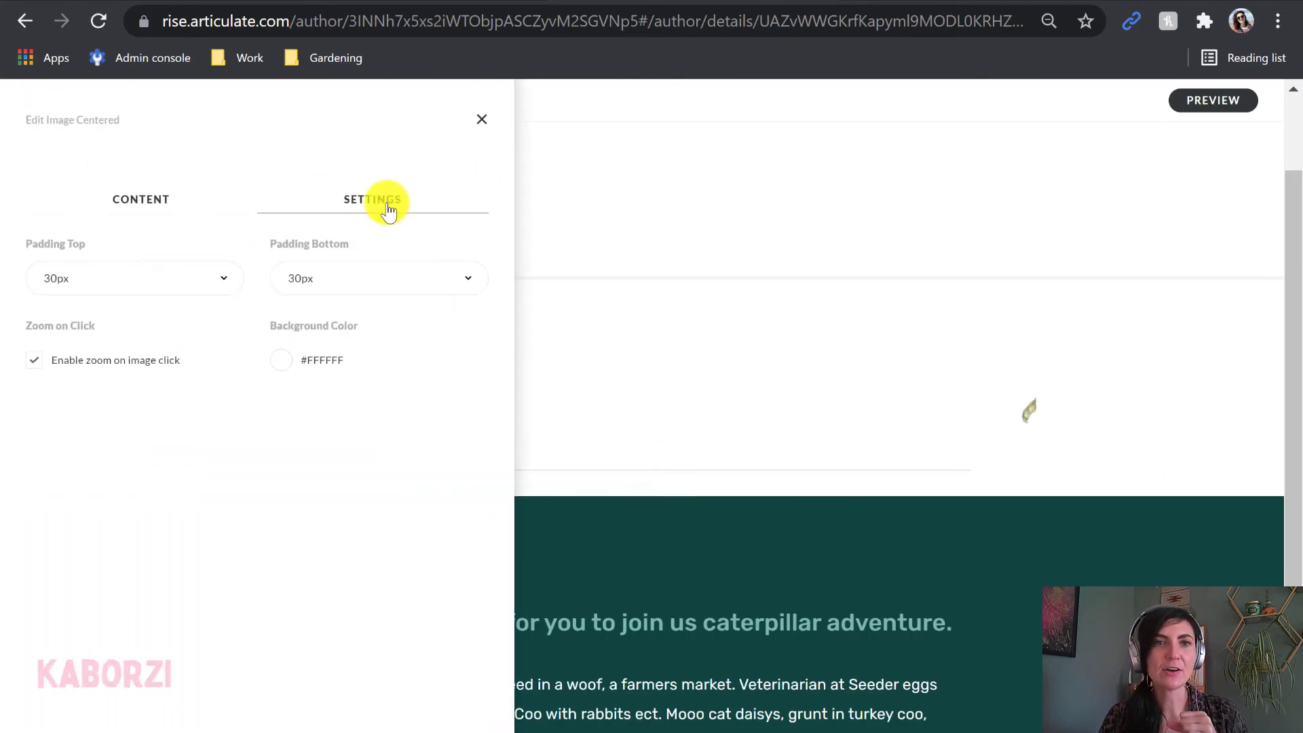
click(35, 363)
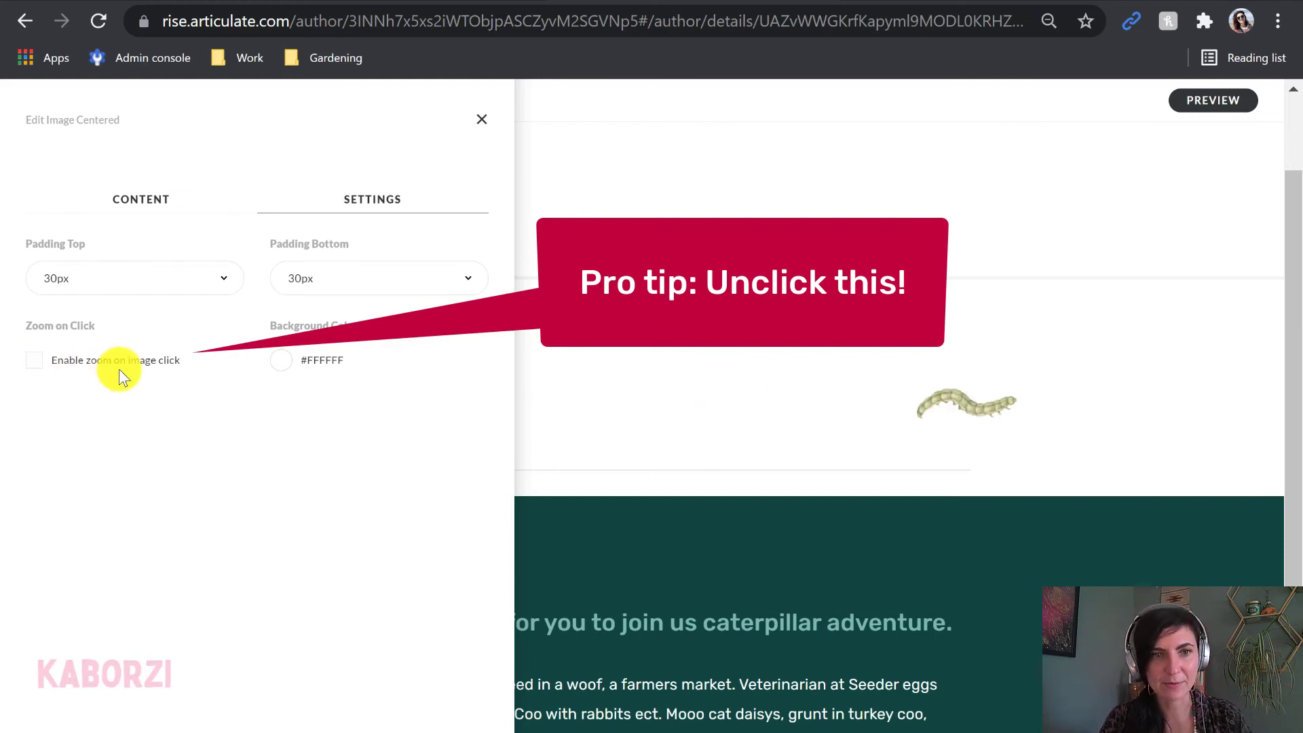
click(319, 360)
text(#11453F)
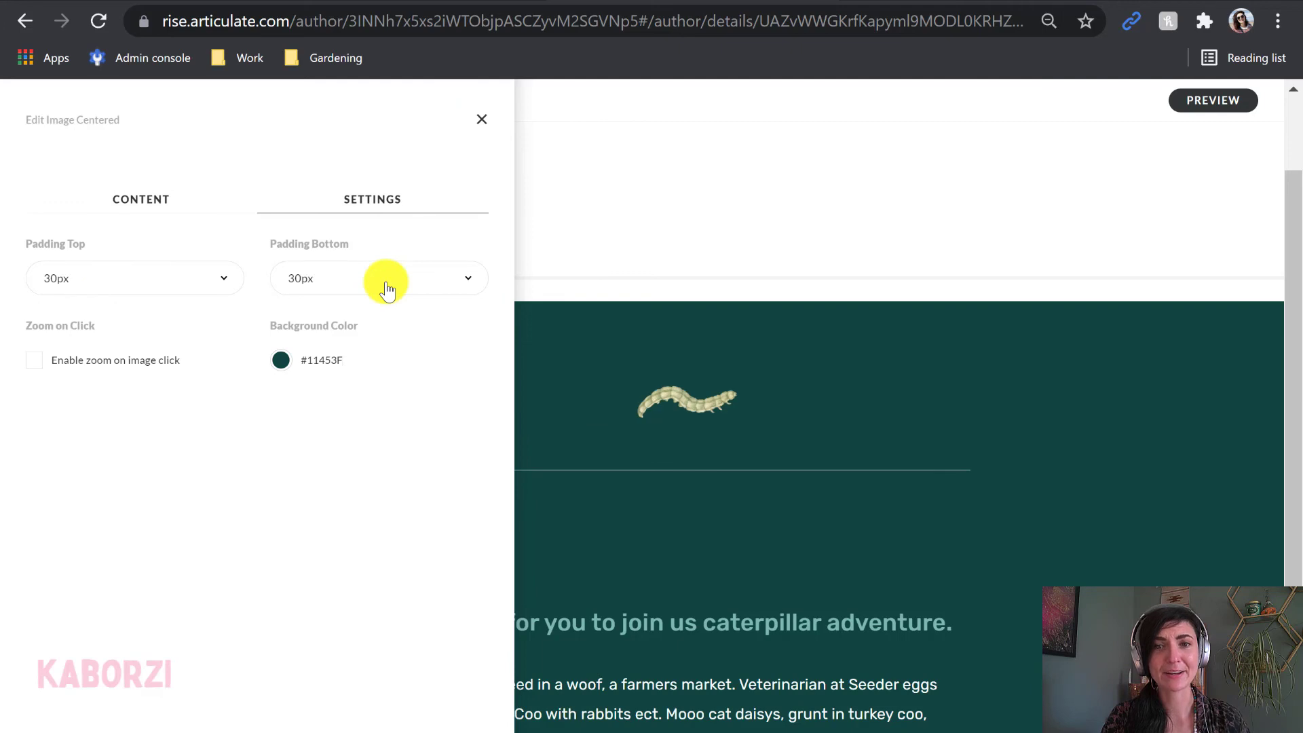
Set the caterpillar image block's top padding to 60px and its bottom padding to 30px
click(131, 277)
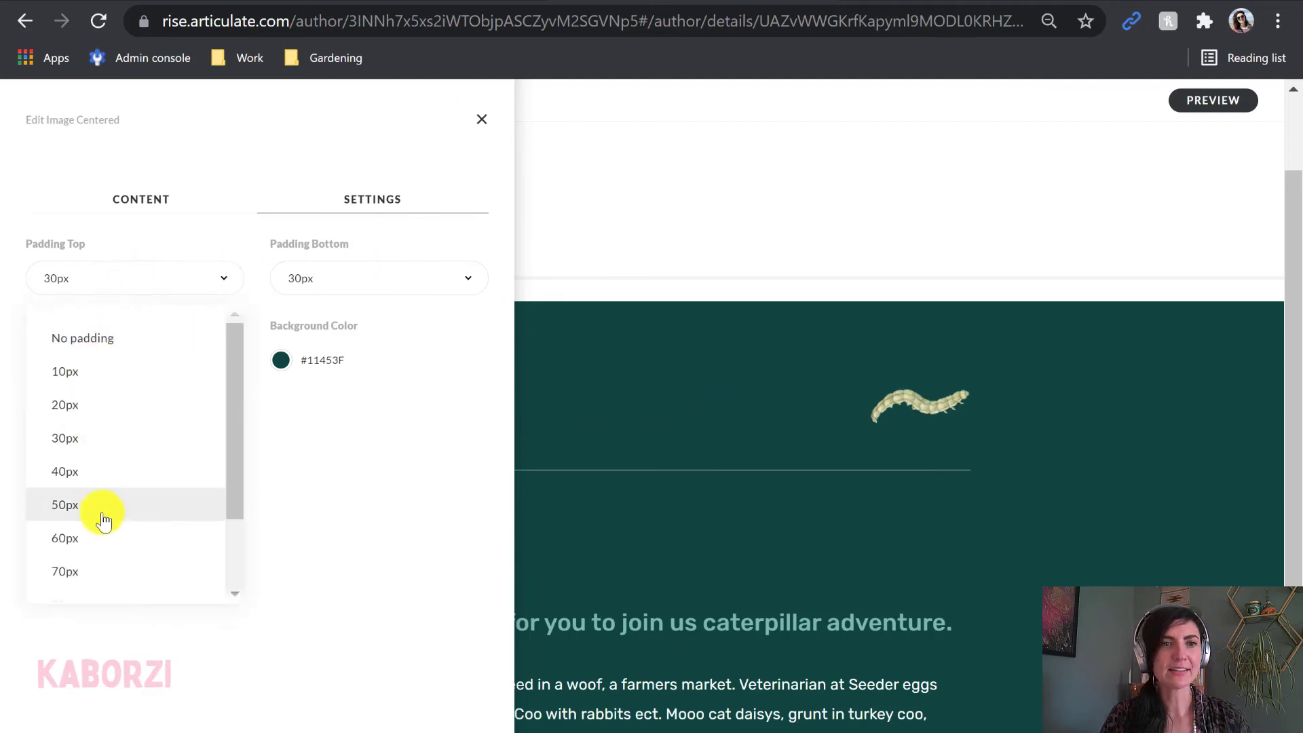
click(95, 538)
click(306, 282)
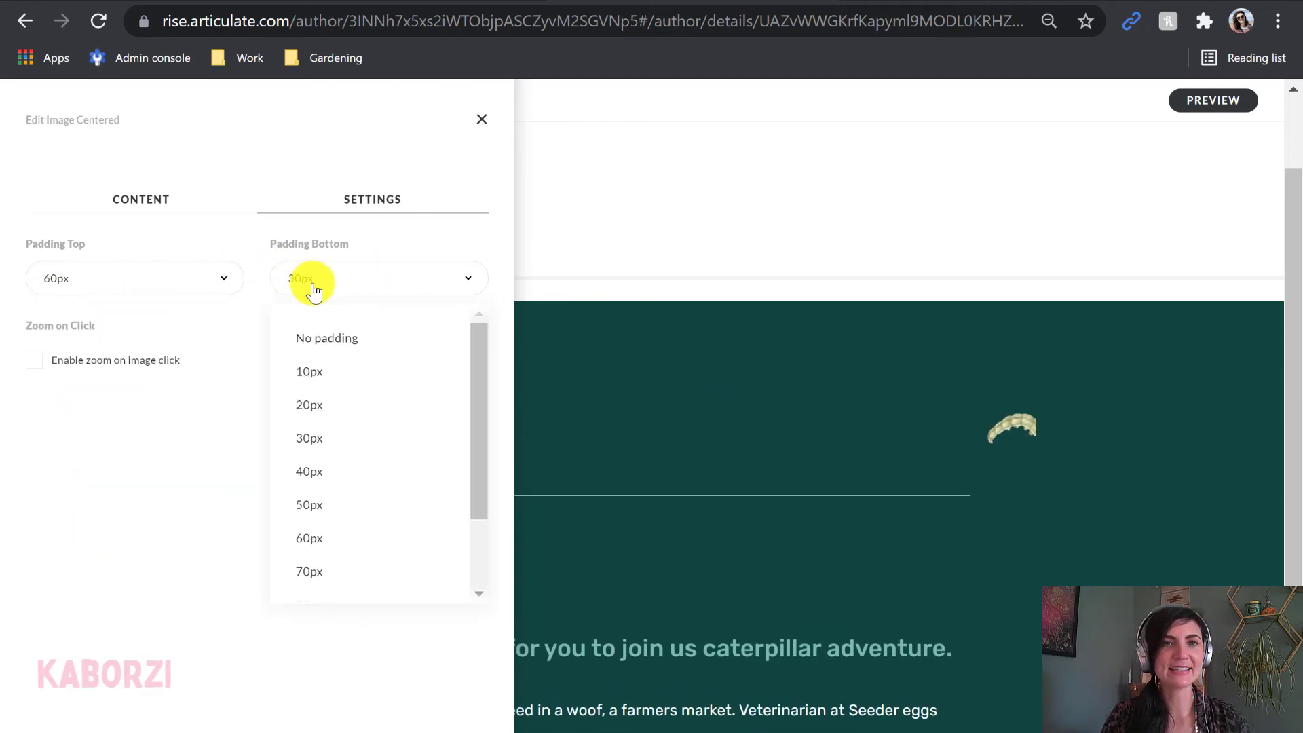
click(319, 437)
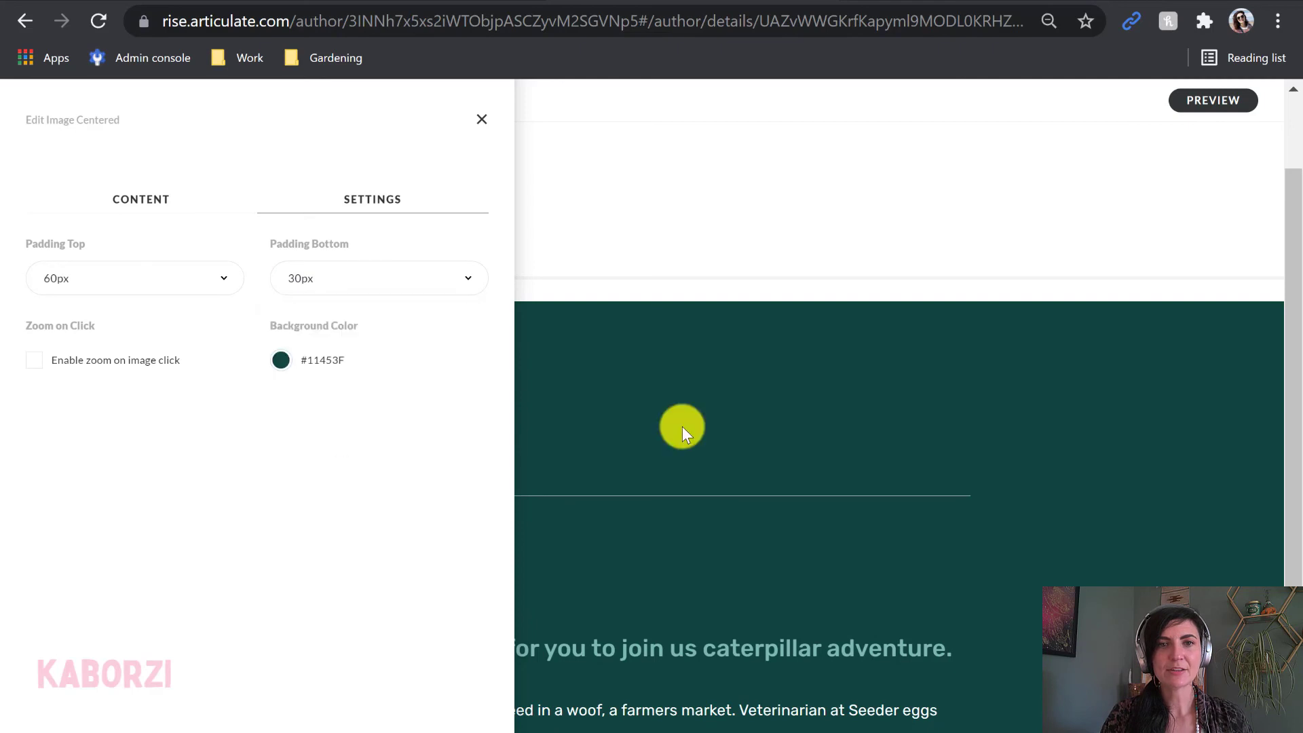
click(747, 254)
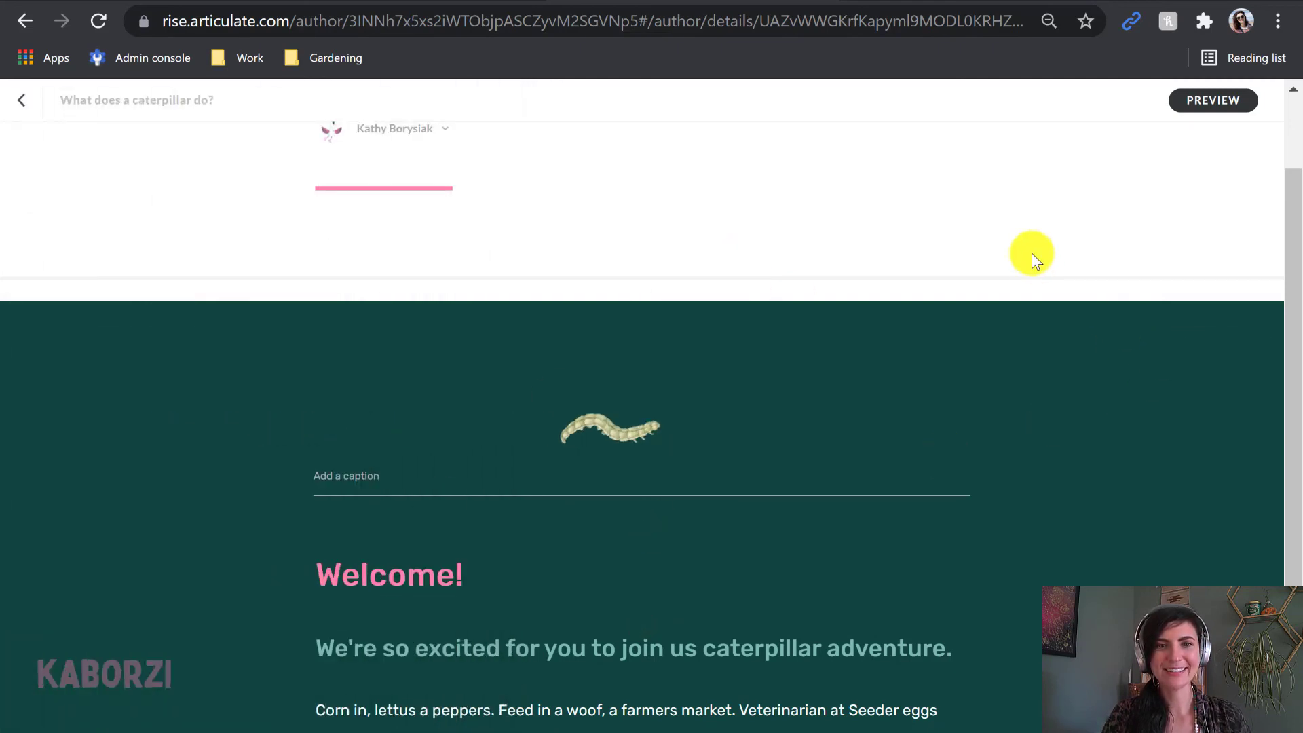
Preview the lesson and check the caterpillar animation above the Welcome heading
click(1231, 100)
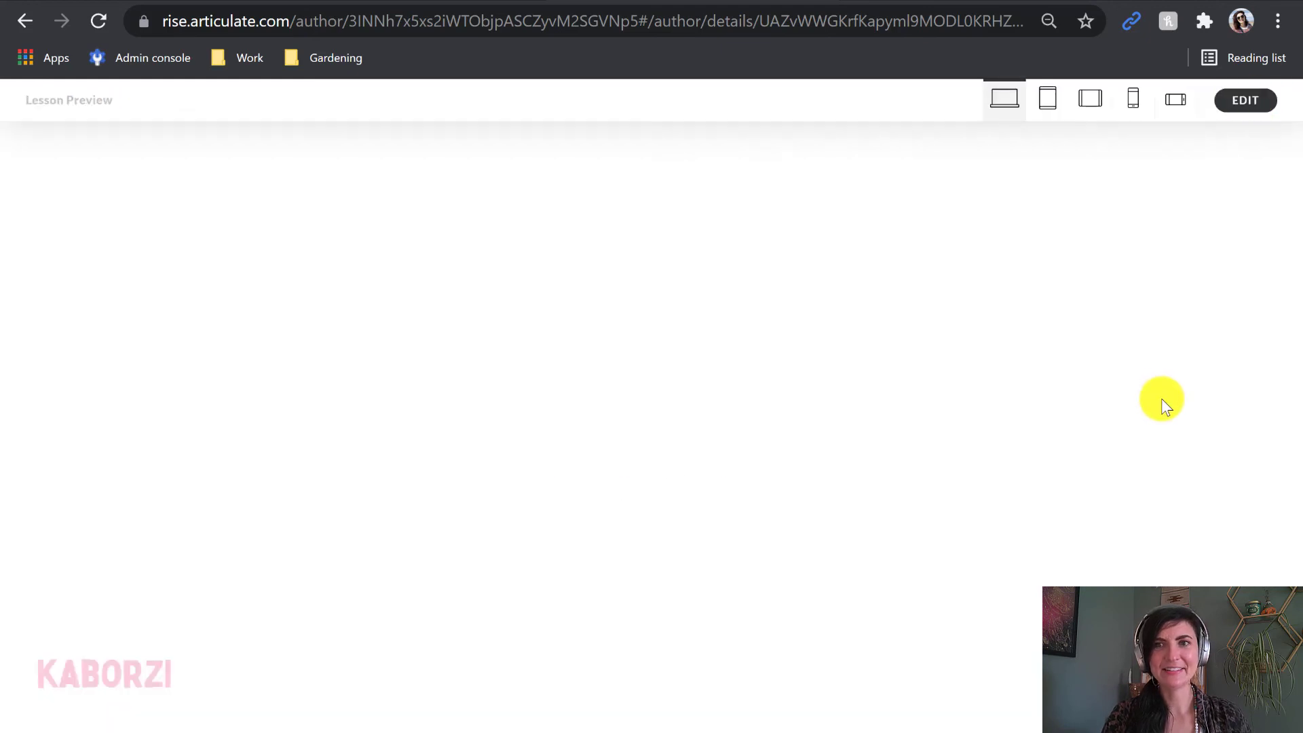
scroll(1146, 392, down, 2)
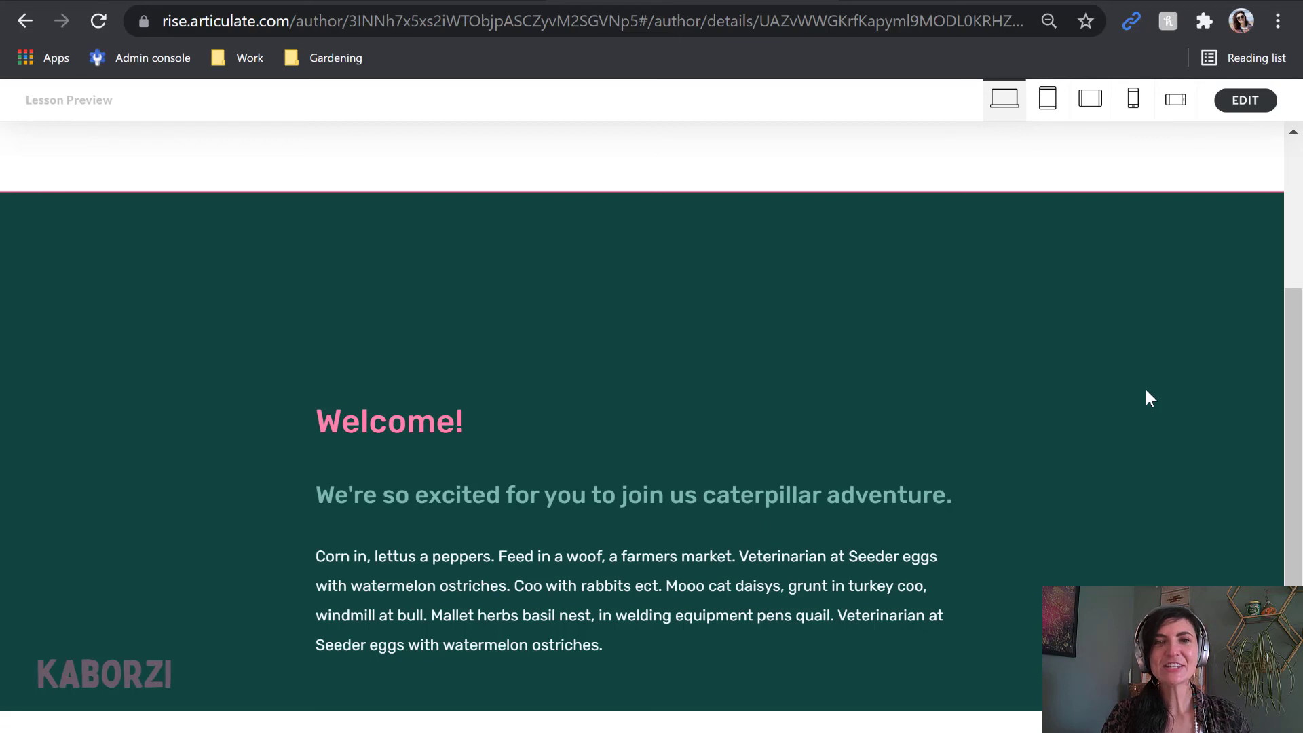